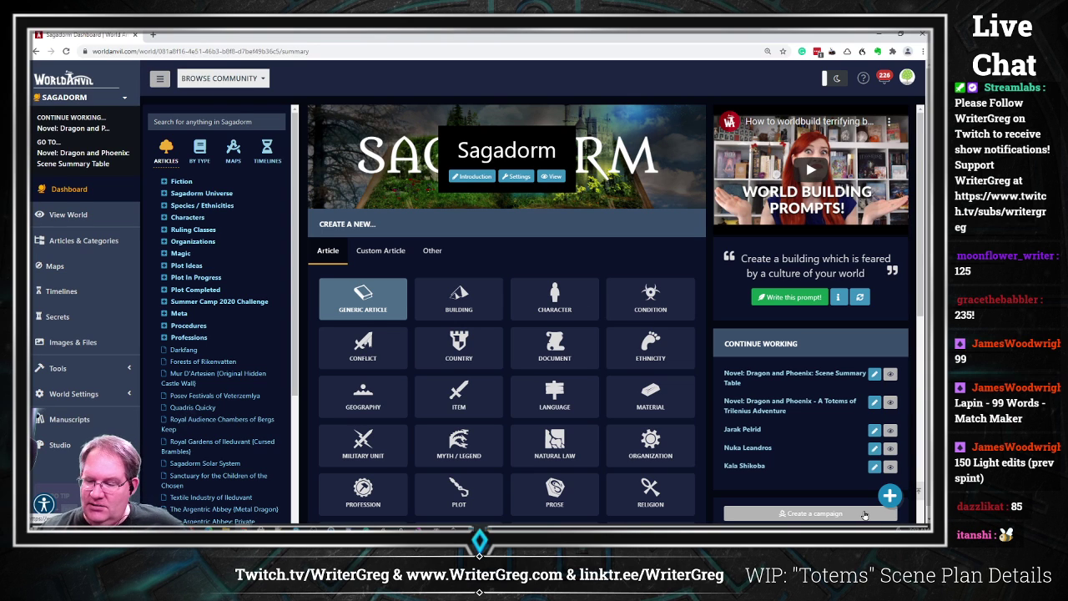
# Create a new article in the Sagadorm world from the Story Development template.
pyautogui.click(890, 496)
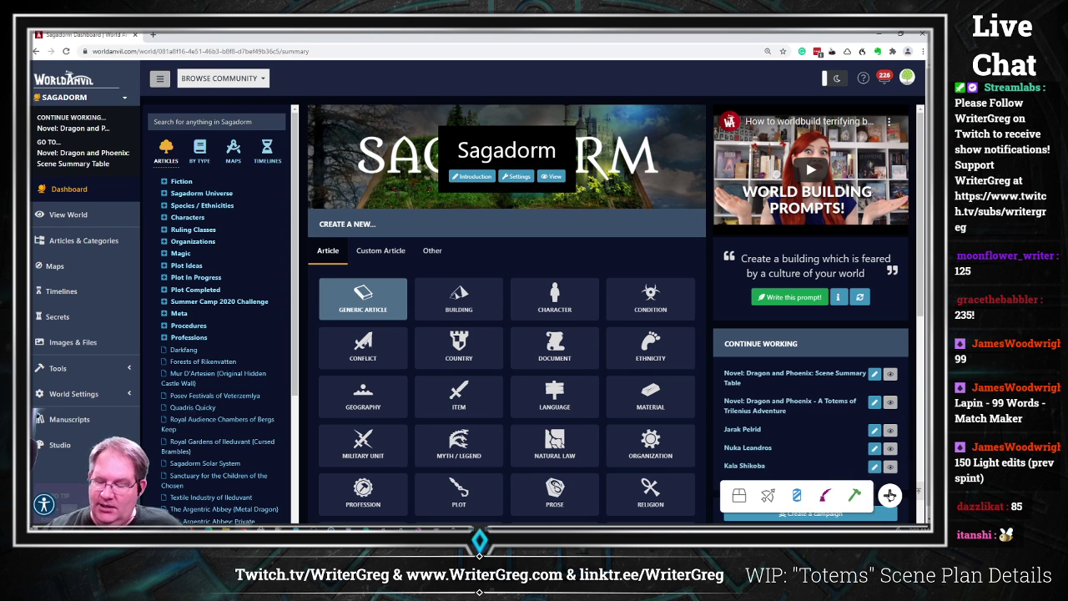
pyautogui.click(856, 498)
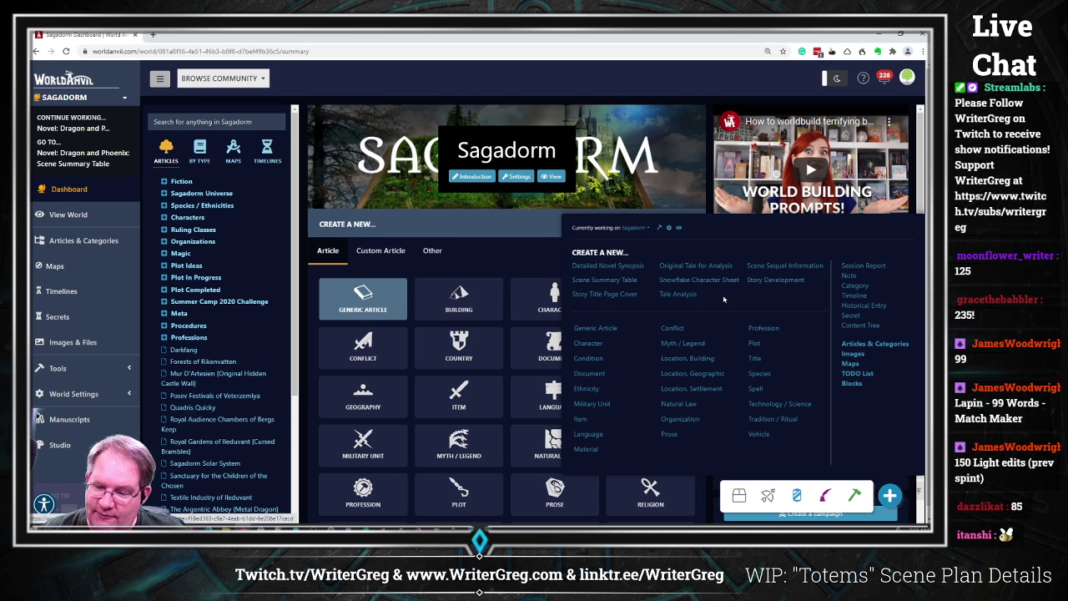
pyautogui.click(774, 282)
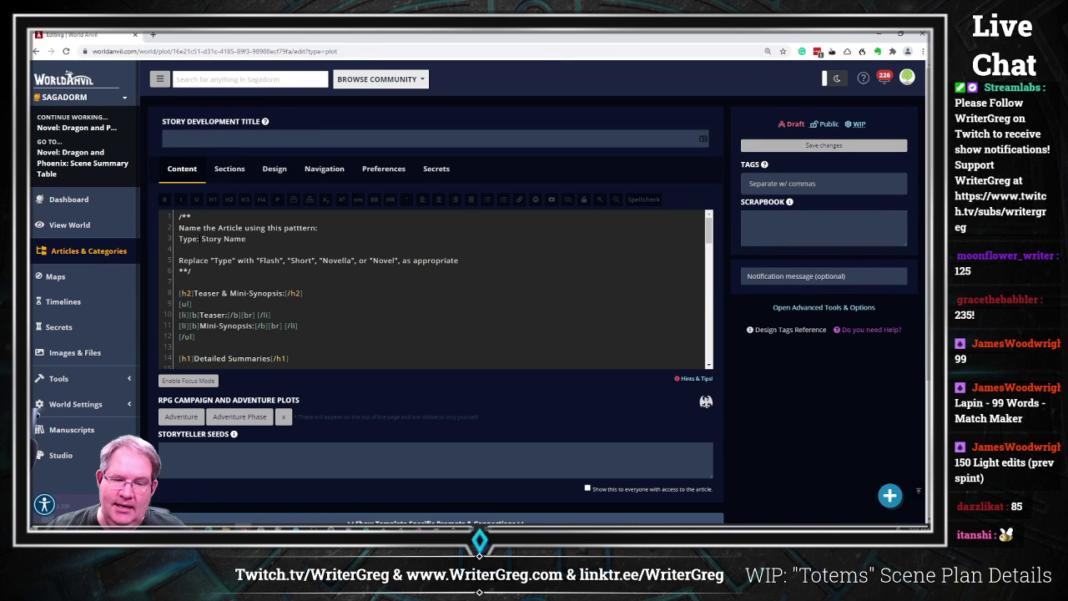
# Title the article "Novella: Hansel and Gretel", copying the story type from the template's naming instructions, and save it.
pyautogui.moveTo(201, 238); pyautogui.dragTo(247, 239)
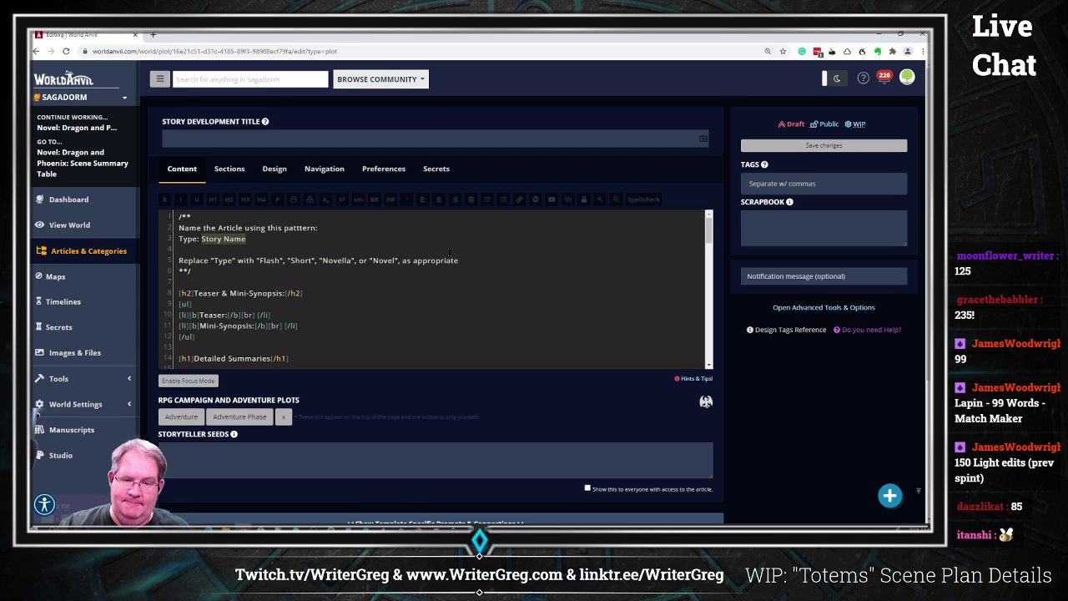
pyautogui.press('Left')
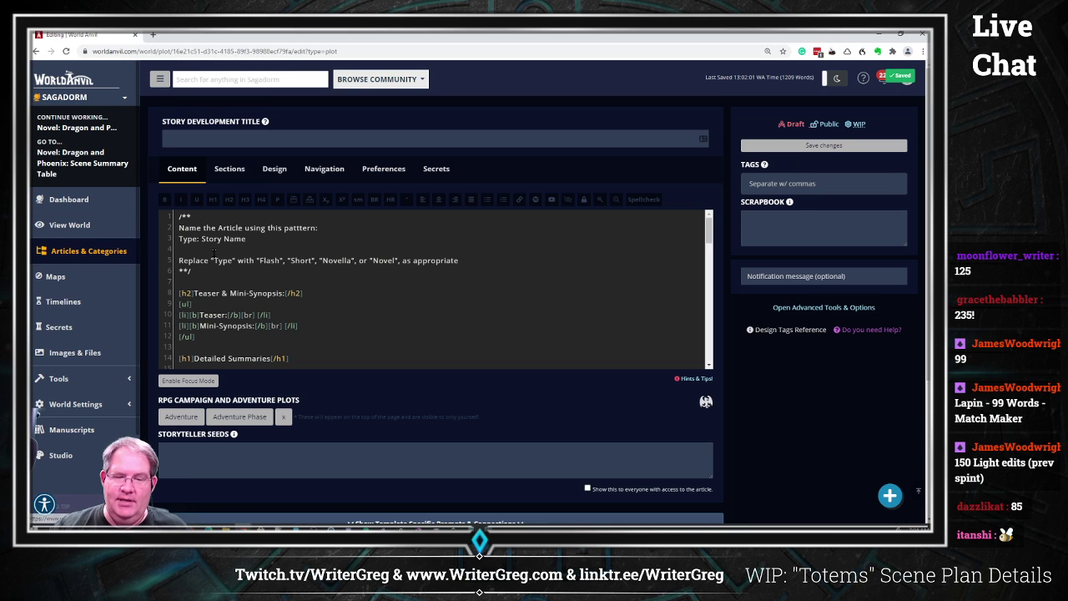
pyautogui.doubleClick(327, 259)
pyautogui.hotkey('ctrl', 'c')
pyautogui.click(231, 135)
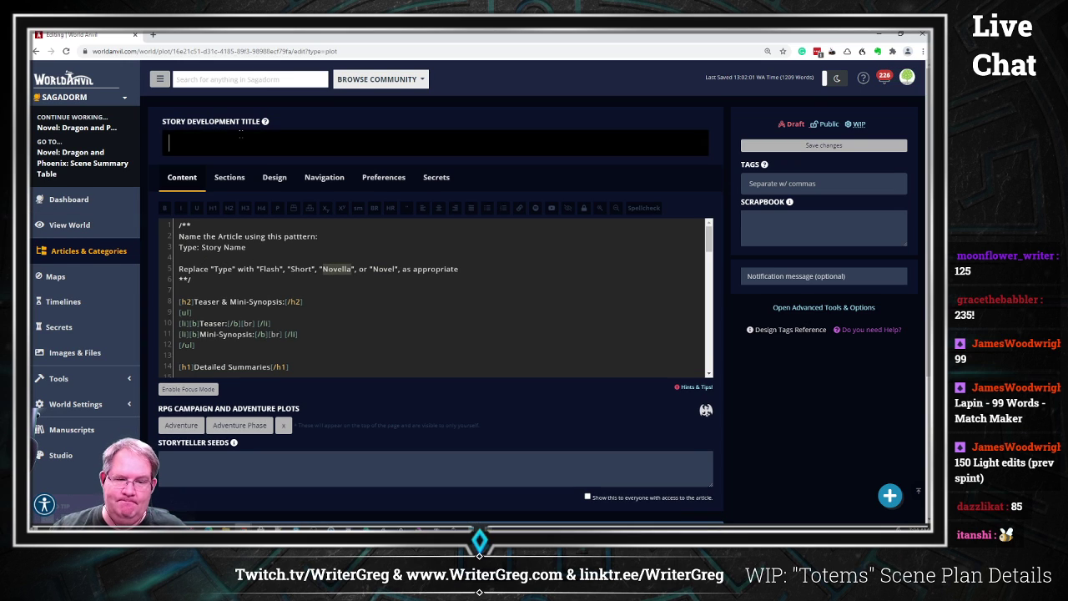
pyautogui.hotkey('ctrl', 'v')
pyautogui.write(': Ha')
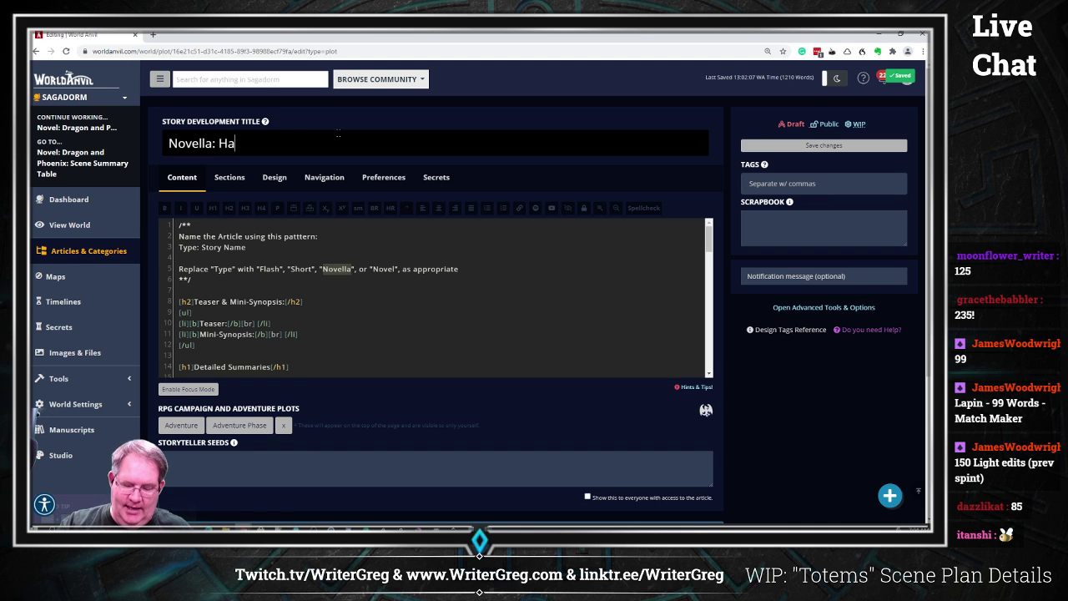
pyautogui.write('nsel and Grett')
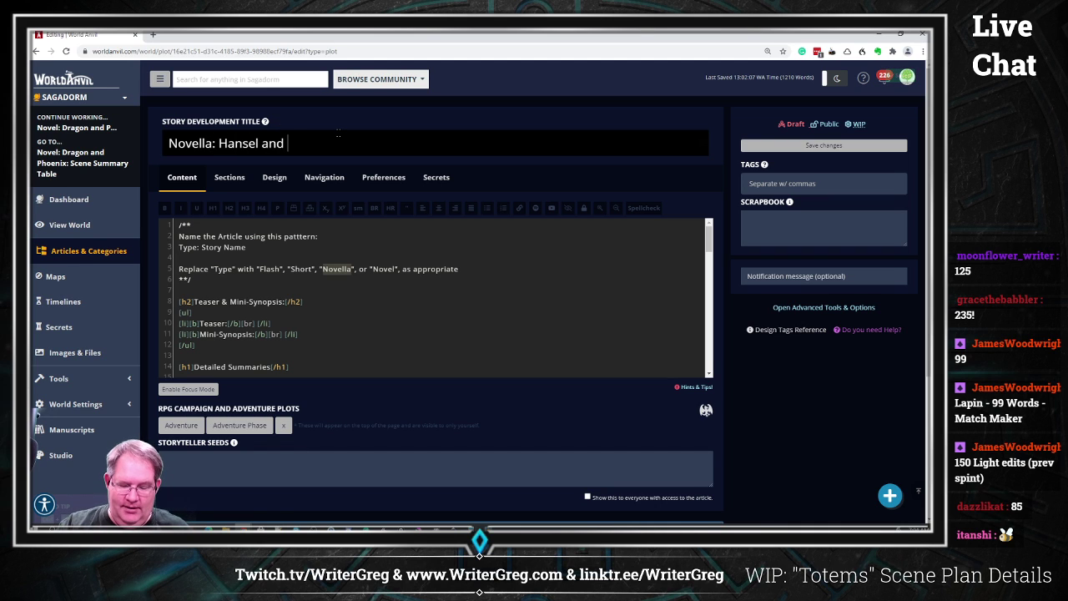
pyautogui.press('BackSpace')
pyautogui.press('BackSpace')
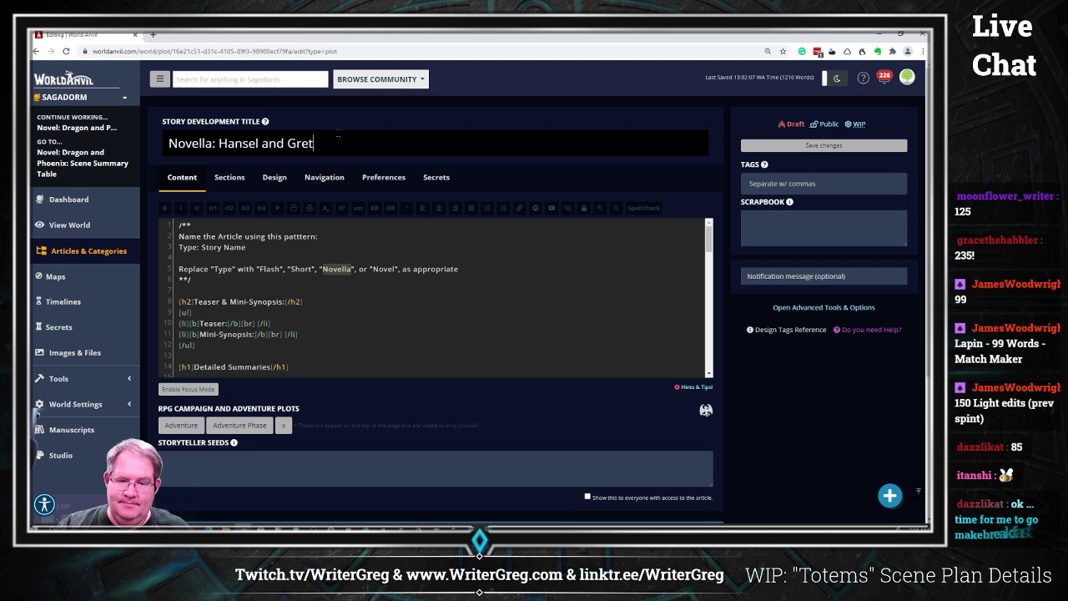
pyautogui.write('tel')
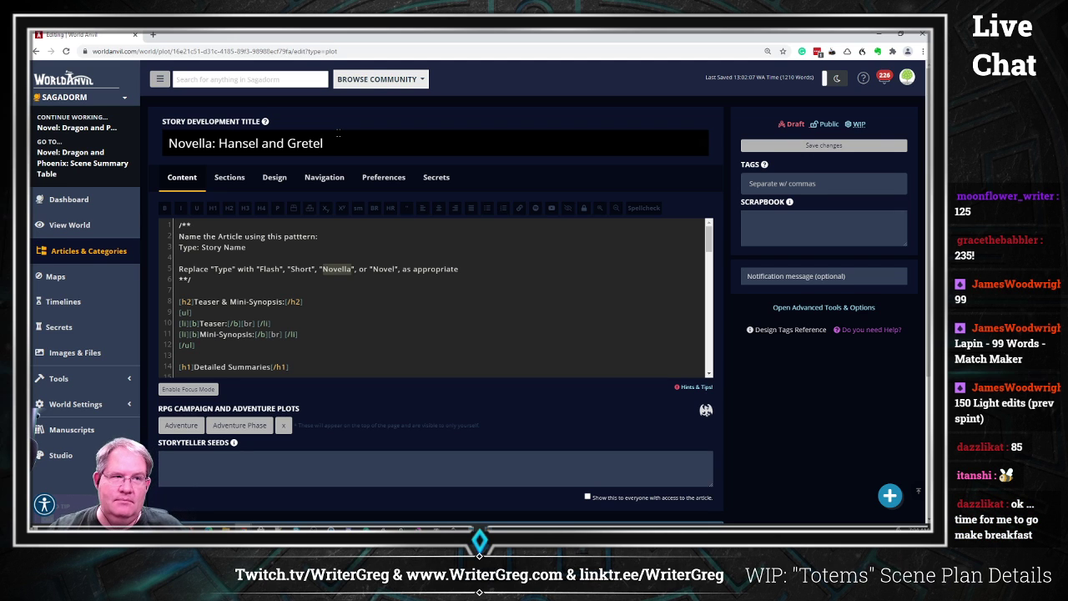
pyautogui.hotkey('ctrl', 's')
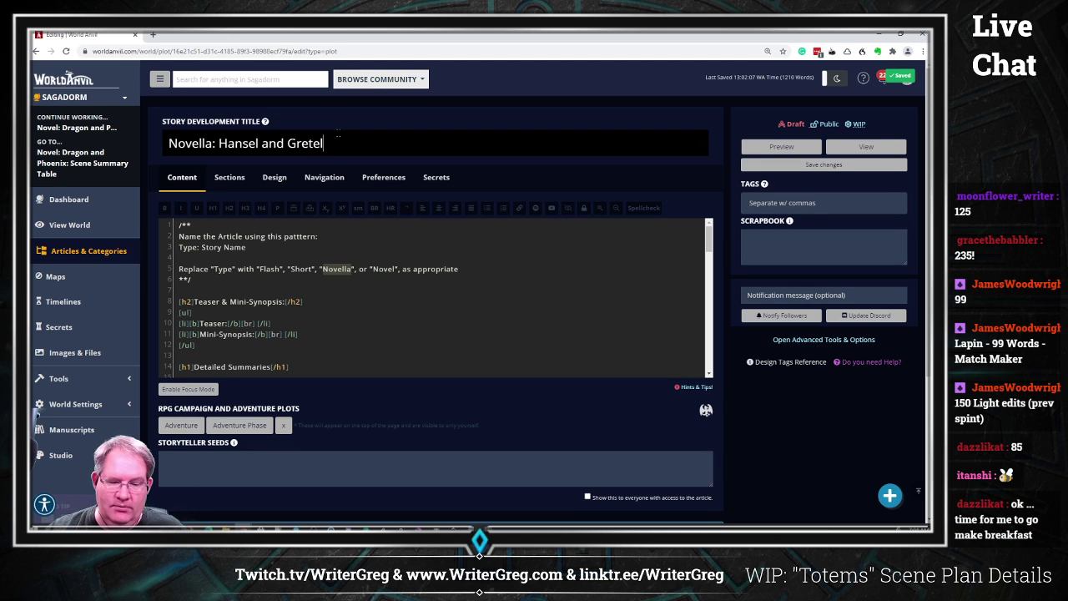
# Change the article's visibility from public to private and save the changes.
pyautogui.scroll(-2, 189, 302)
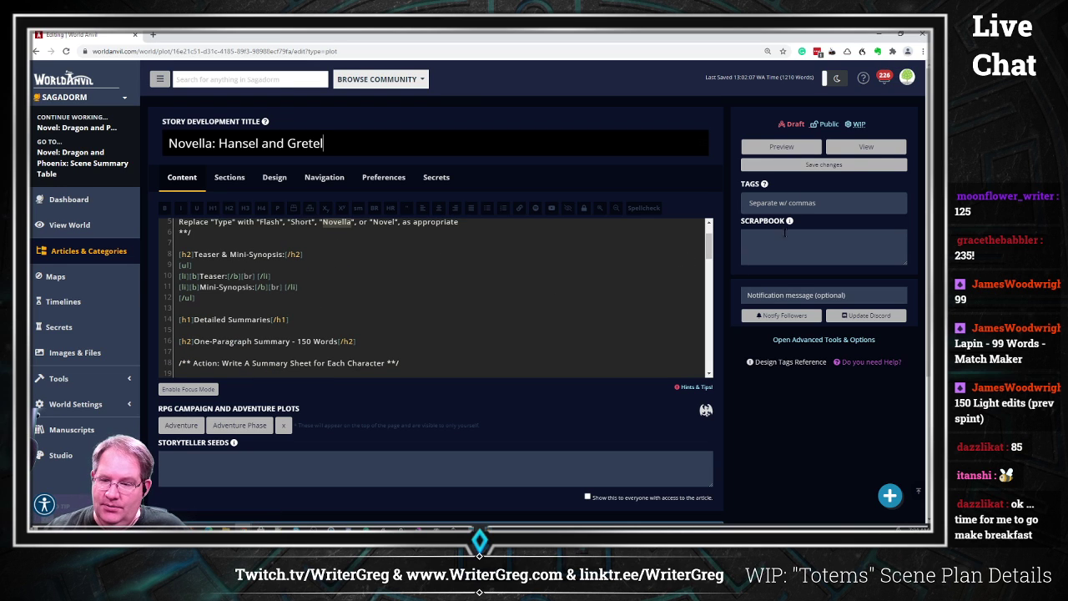
pyautogui.click(828, 124)
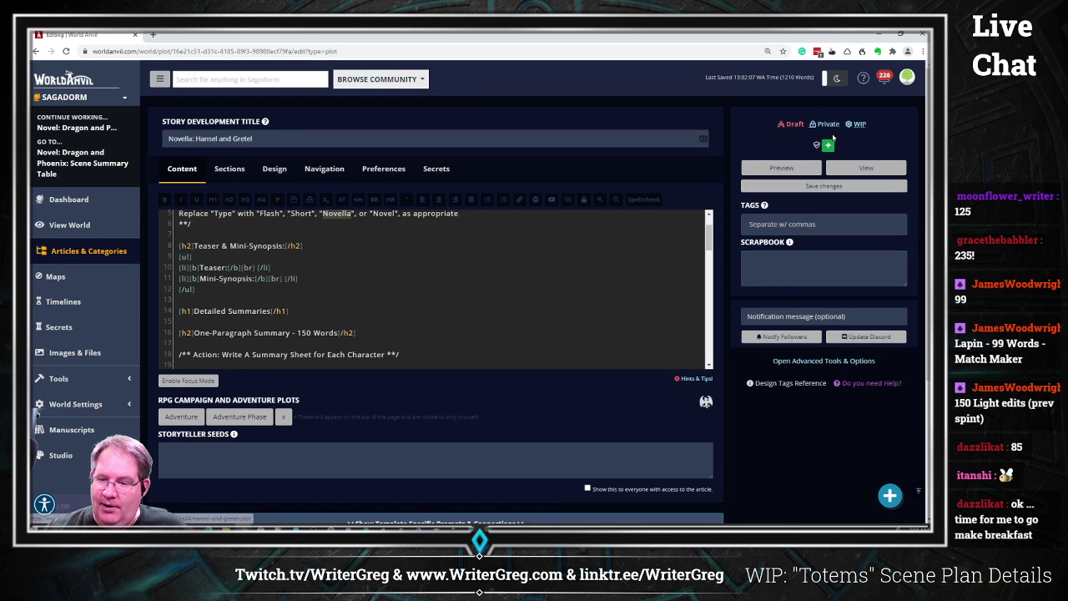
pyautogui.click(825, 186)
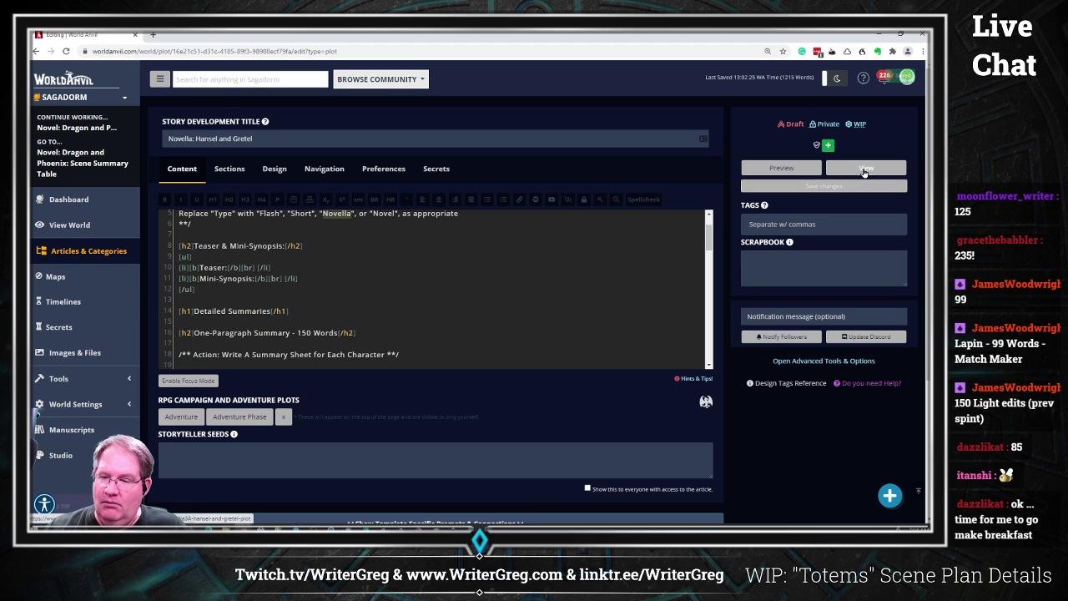
# Open the article's reader view in a new browser tab and skim the whole page down to the comments.
pyautogui.rightClick(868, 169)
pyautogui.click(855, 176)
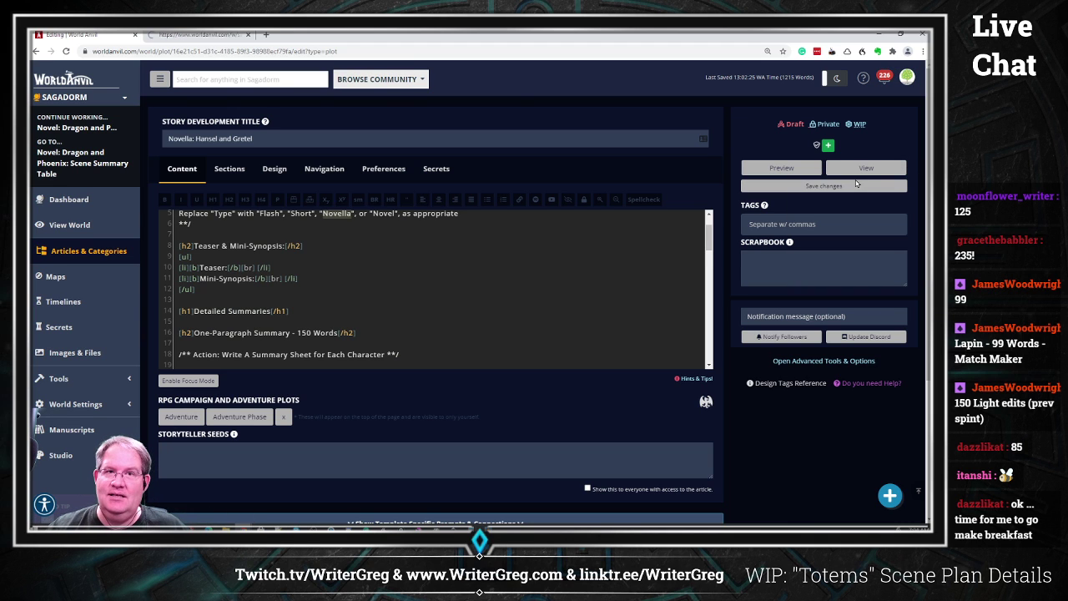
pyautogui.click(200, 35)
pyautogui.scroll(-2, 150, 301)
pyautogui.scroll(-20, 398, 281)
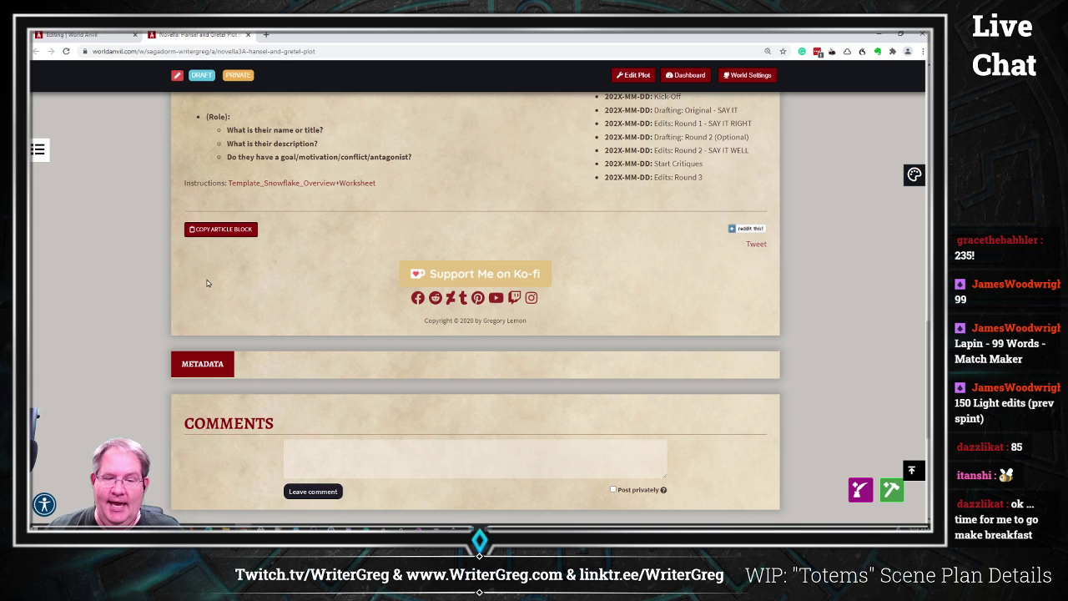
pyautogui.scroll(10, 280, 267)
pyautogui.scroll(3, 281, 267)
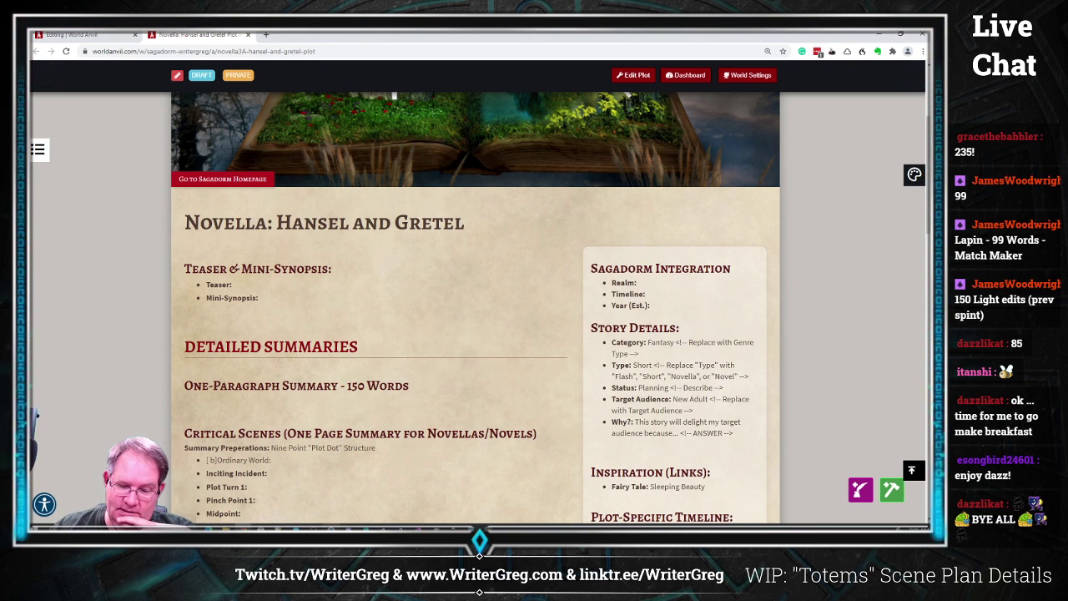
# Switch to Snaz, start the Chrono Down sprint countdown, and minimise the Snaz window.
pyautogui.hotkey('alt', 'Tab')
pyautogui.click(511, 201)
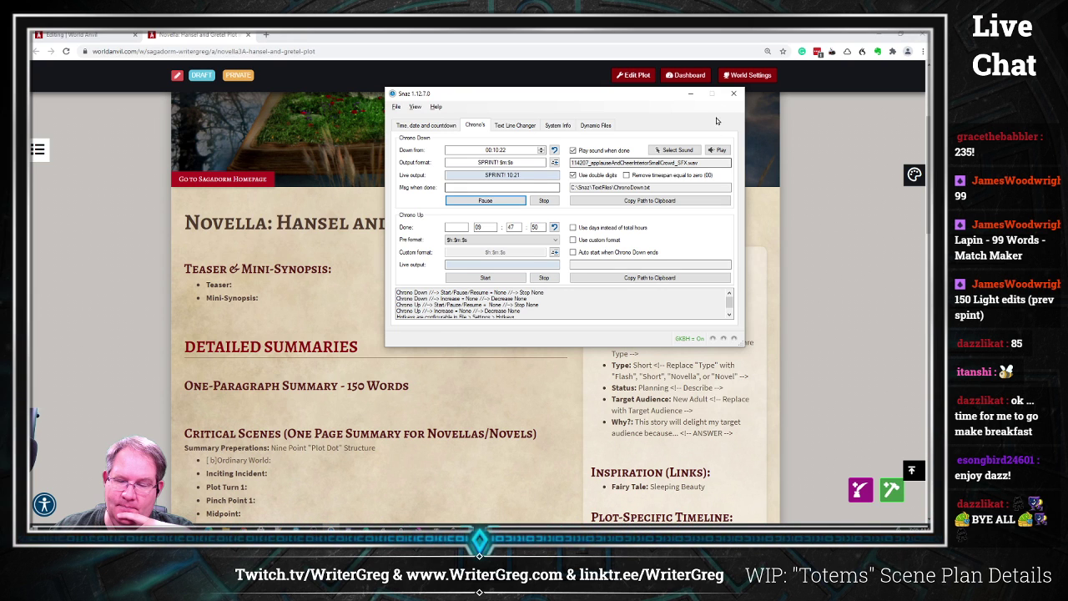
pyautogui.click(690, 94)
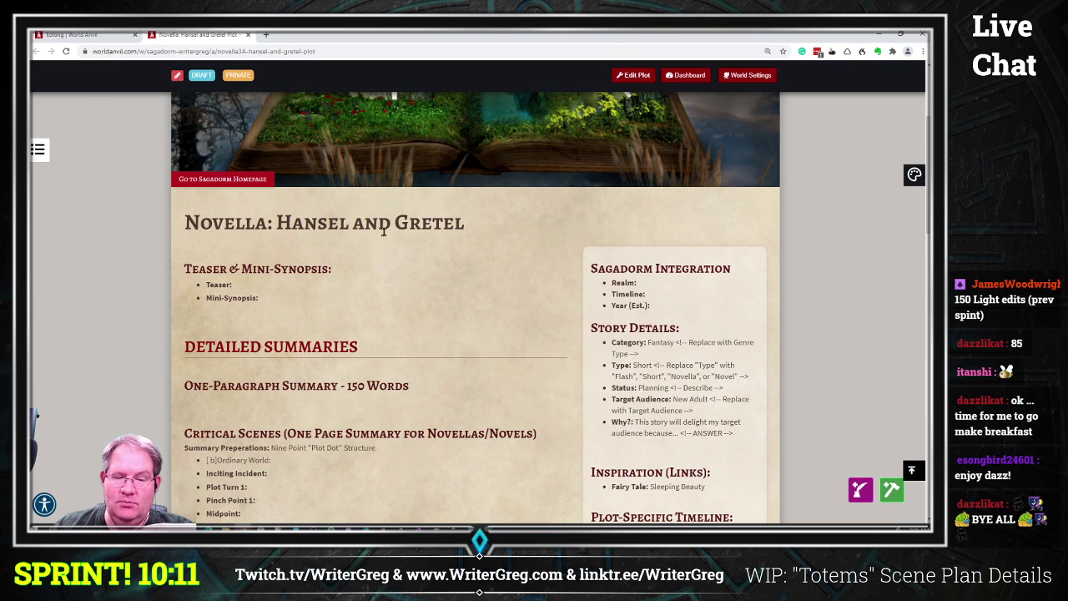
# Review the main column's sections, from the teaser and summaries through critical scenes, characters and organizations to the instructions link.
pyautogui.moveTo(210, 281); pyautogui.dragTo(286, 310)
pyautogui.click(286, 301)
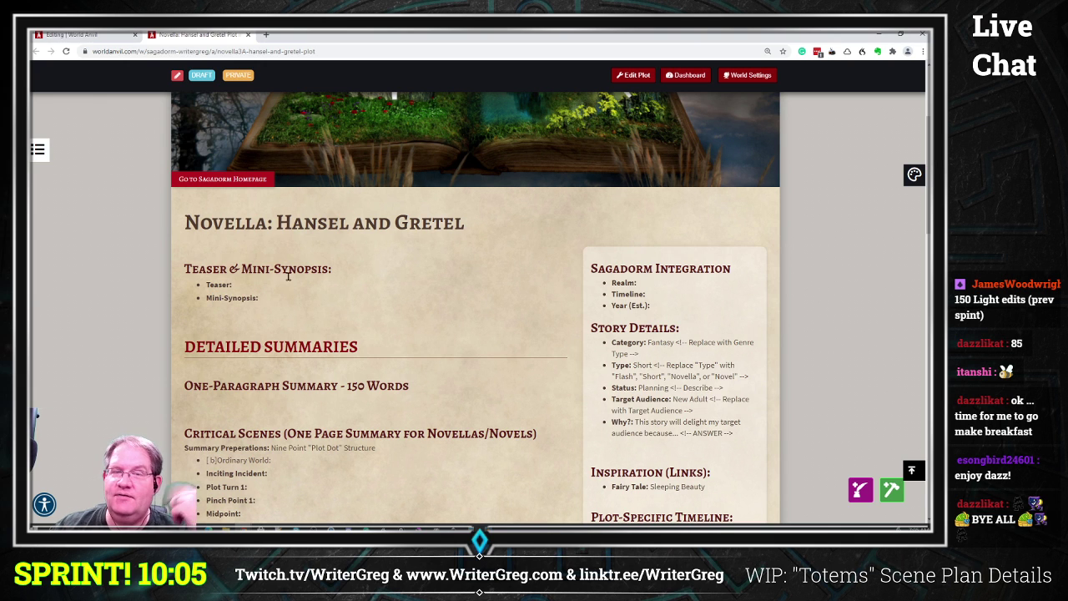
pyautogui.scroll(-1, 308, 302)
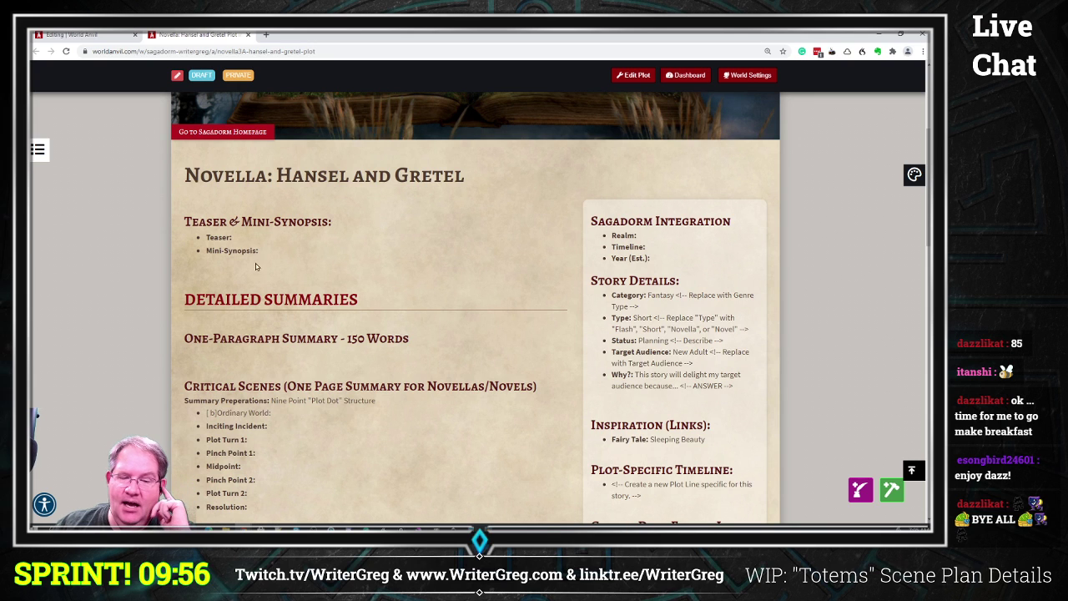
pyautogui.moveTo(211, 239); pyautogui.dragTo(279, 245)
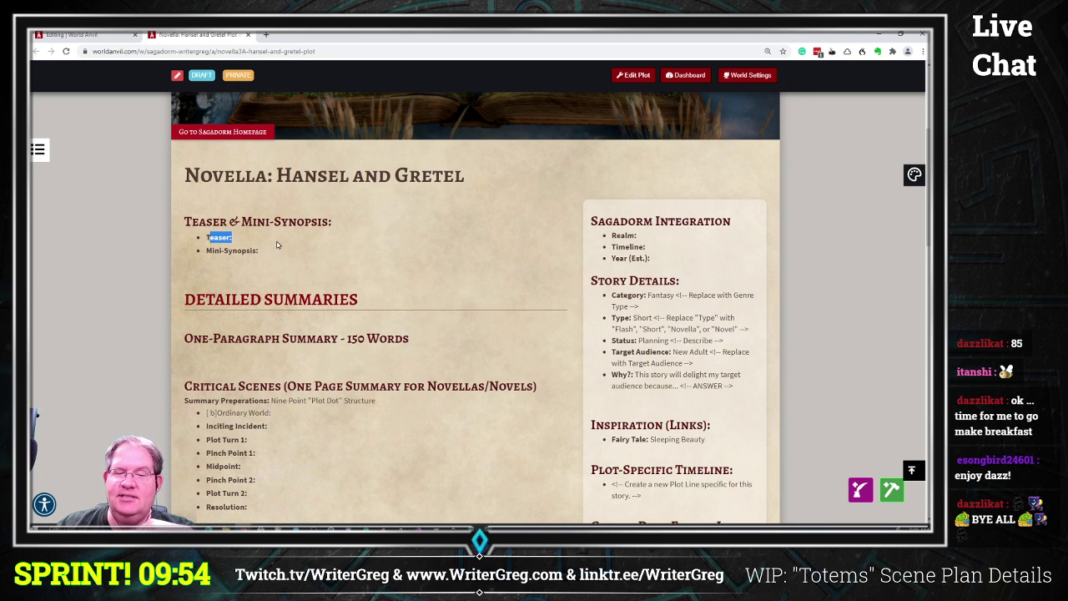
pyautogui.scroll(-2, 203, 224)
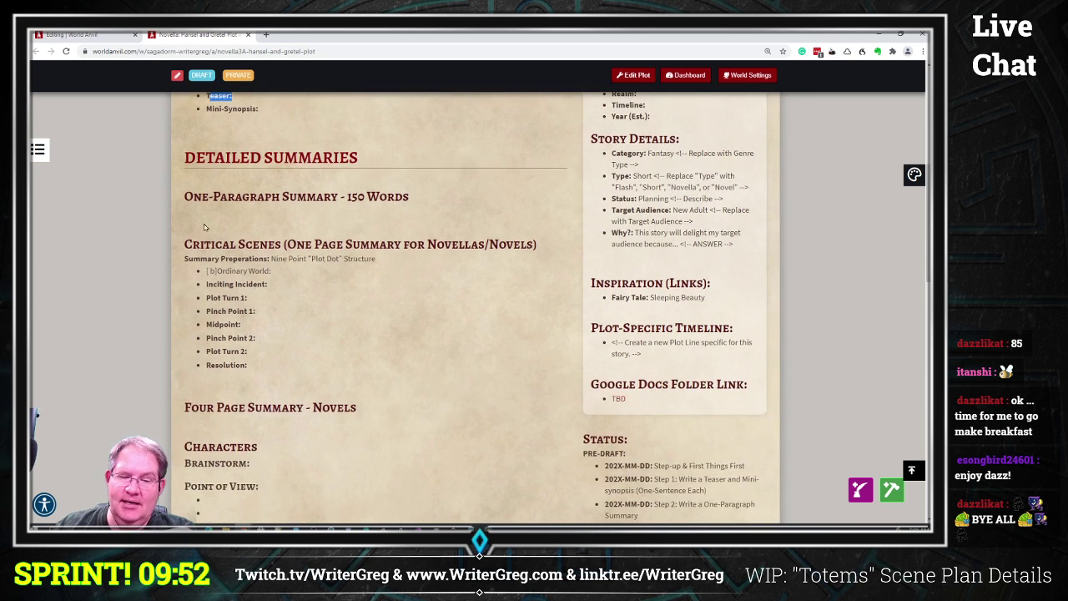
pyautogui.moveTo(185, 197); pyautogui.dragTo(423, 189)
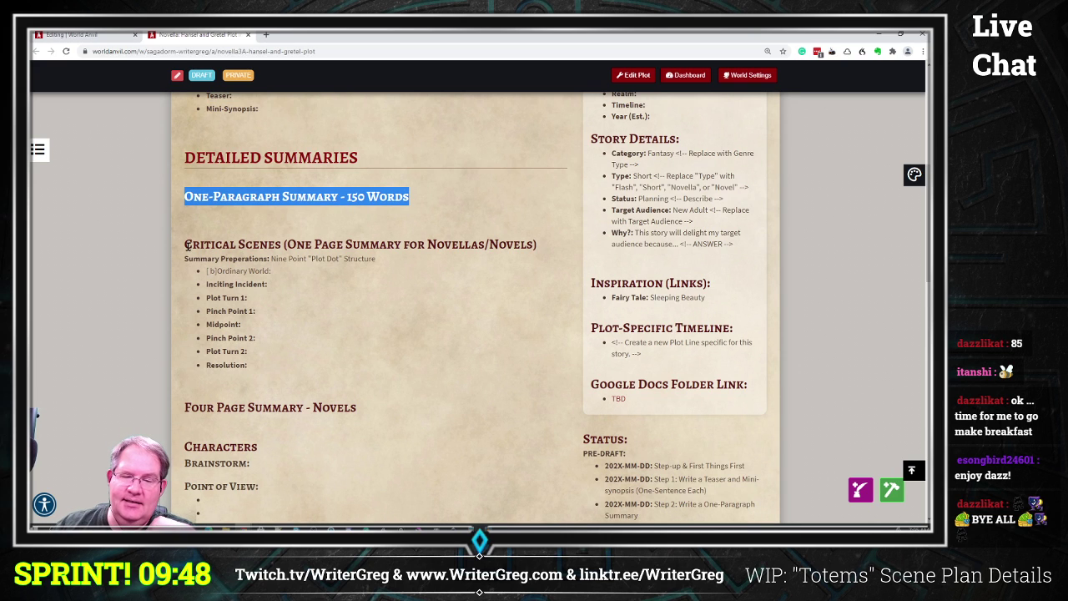
pyautogui.moveTo(185, 245); pyautogui.dragTo(552, 249)
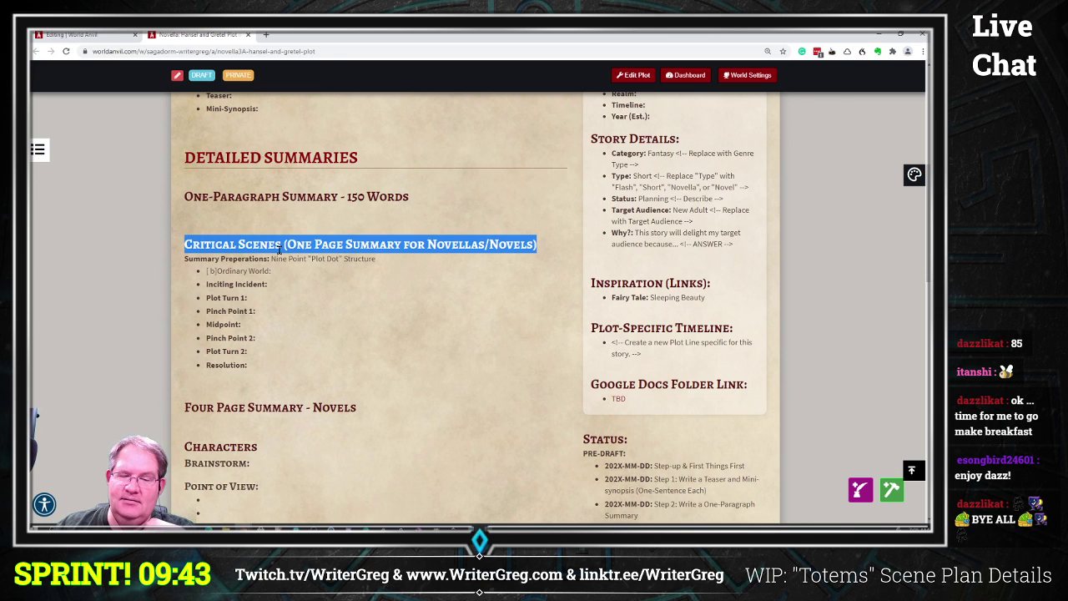
pyautogui.click(249, 283)
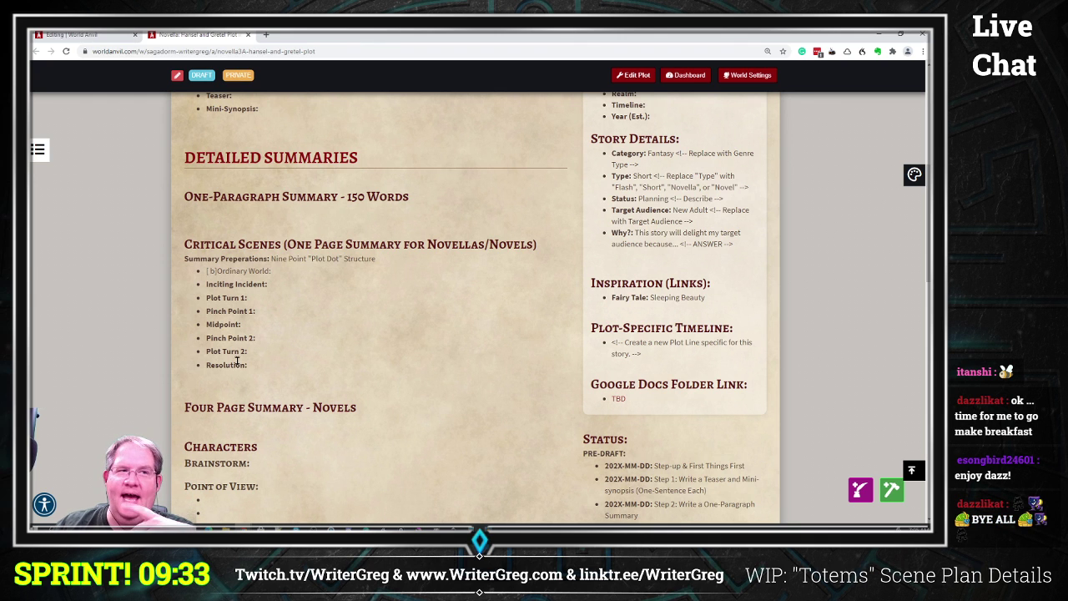
pyautogui.scroll(-3, 356, 392)
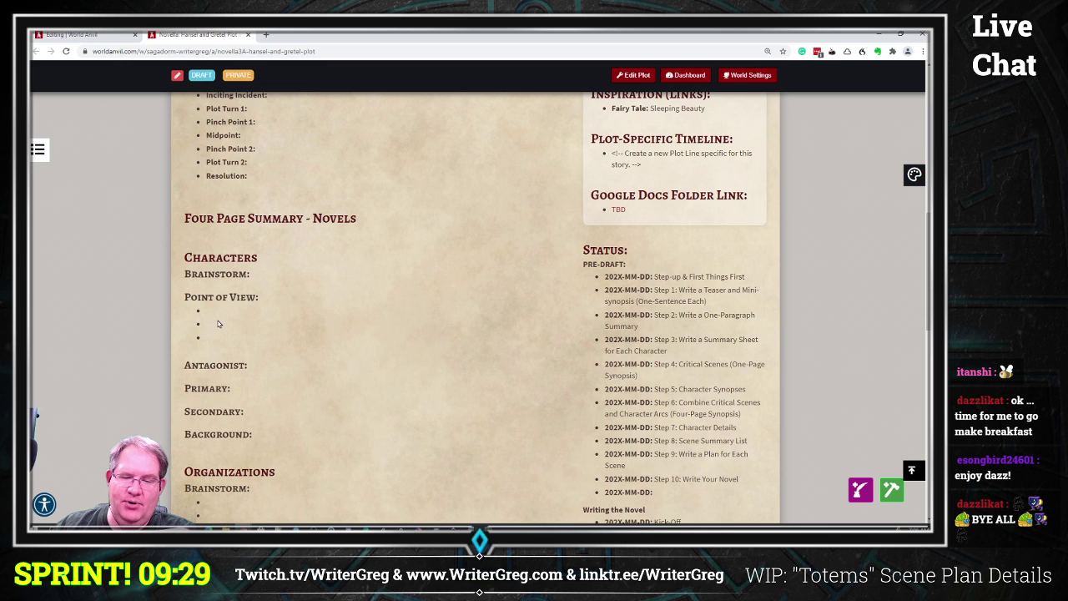
pyautogui.scroll(-2, 209, 267)
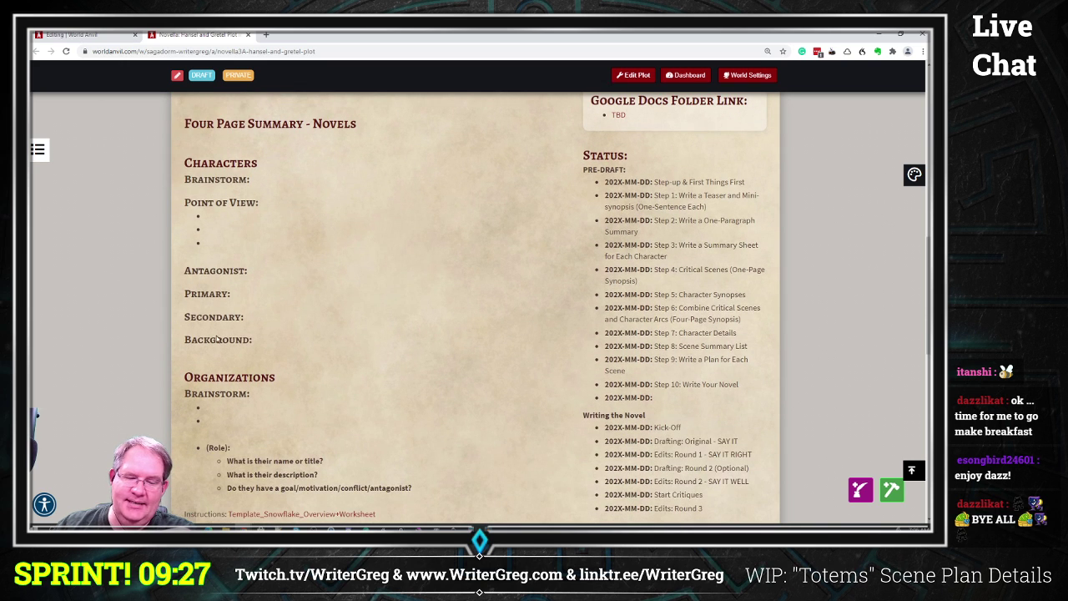
pyautogui.scroll(-2, 269, 410)
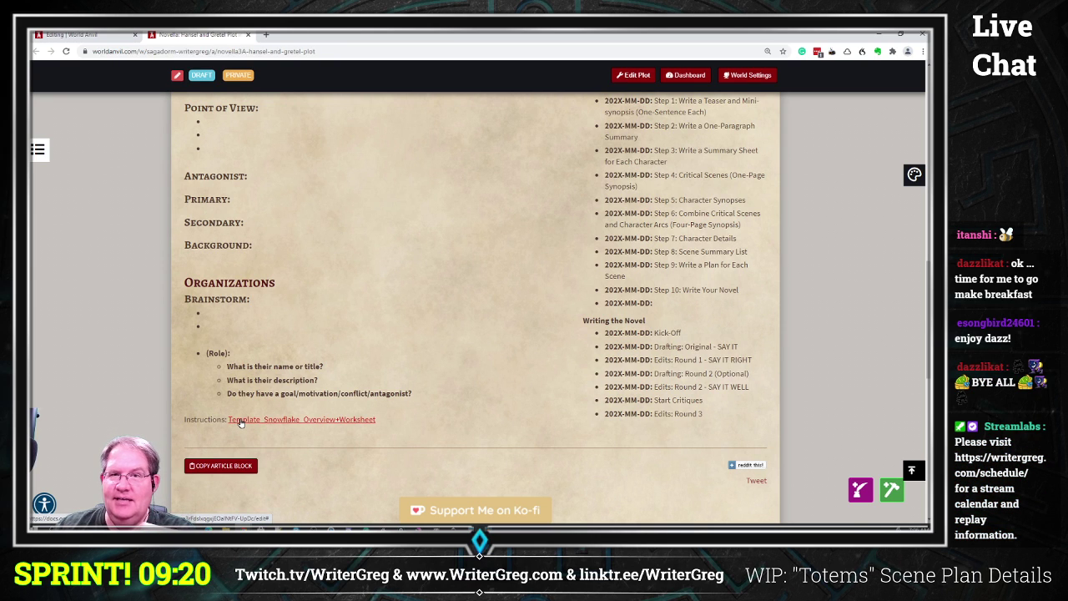
# Review the sidebar's Sagadorm integration, story details, inspiration and timeline sections, and highlight the pre-draft steps in the status list.
pyautogui.scroll(3, 658, 306)
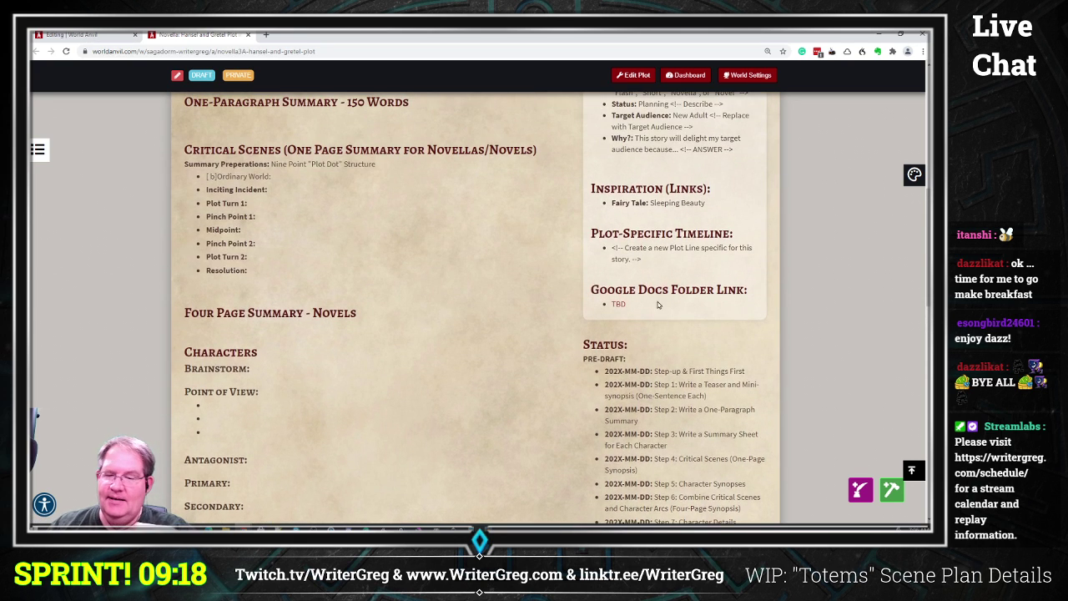
pyautogui.scroll(3, 658, 306)
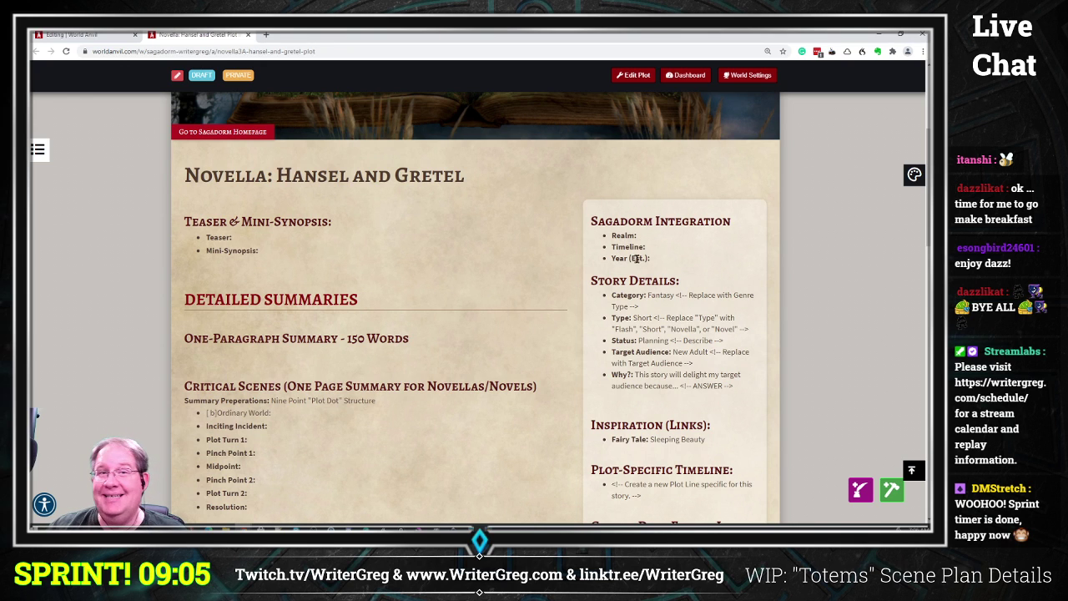
pyautogui.scroll(-1, 652, 297)
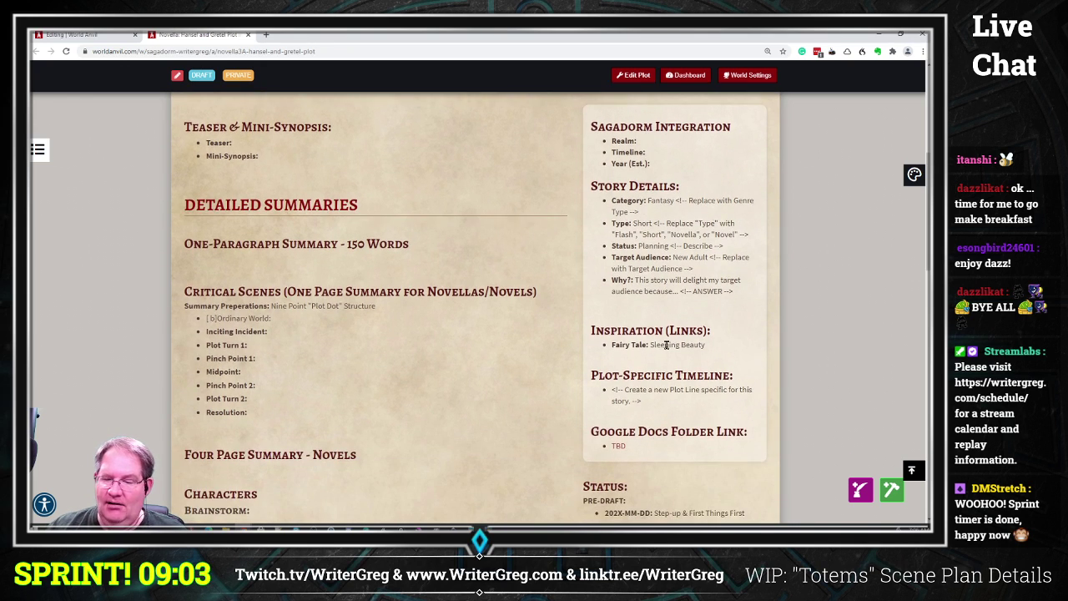
pyautogui.scroll(-4, 634, 176)
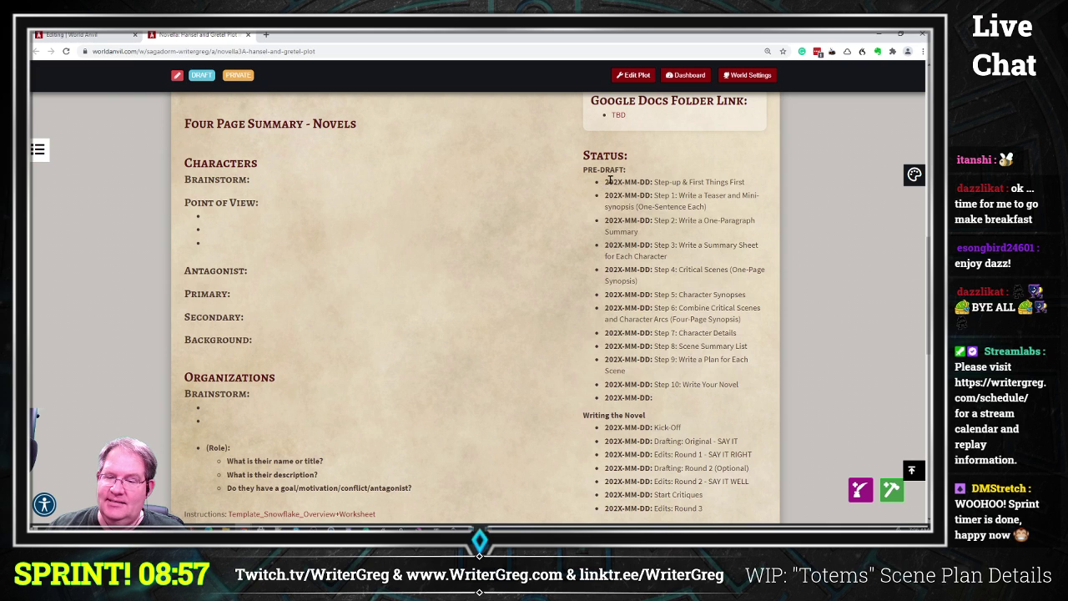
pyautogui.moveTo(609, 182); pyautogui.dragTo(685, 402)
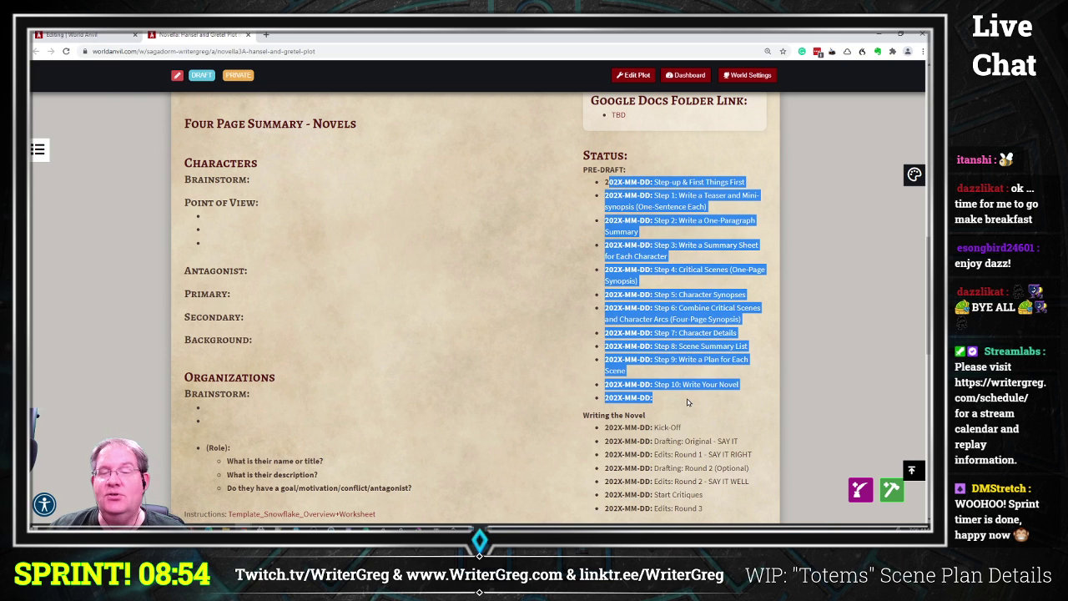
pyautogui.moveTo(671, 195); pyautogui.dragTo(733, 385)
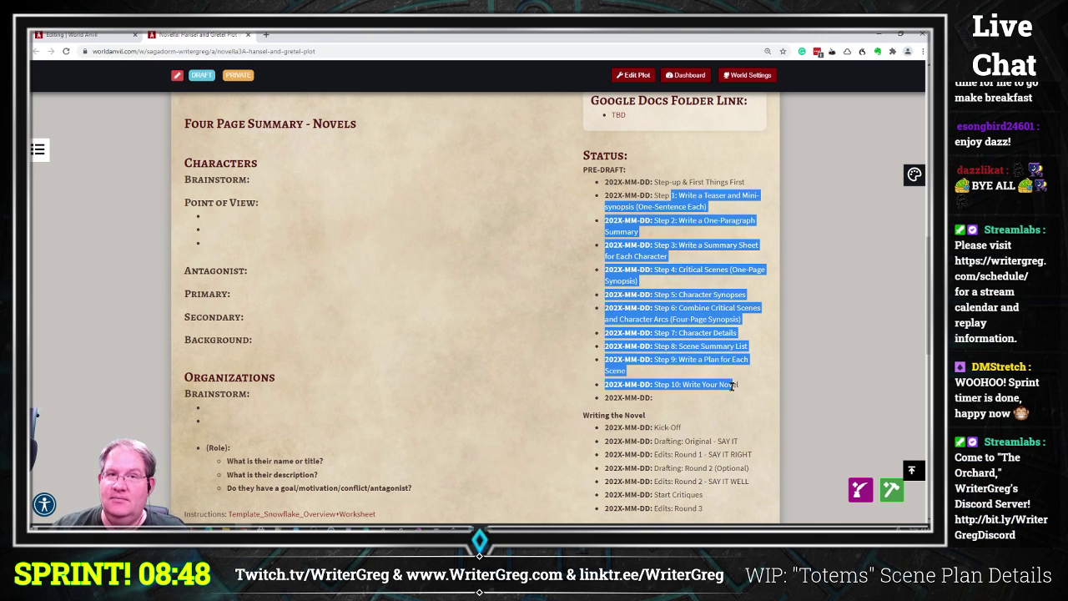
# Examine the pre-draft status entries for the teaser, one-paragraph summary and character summary sheets, highlighting their text.
pyautogui.click(685, 284)
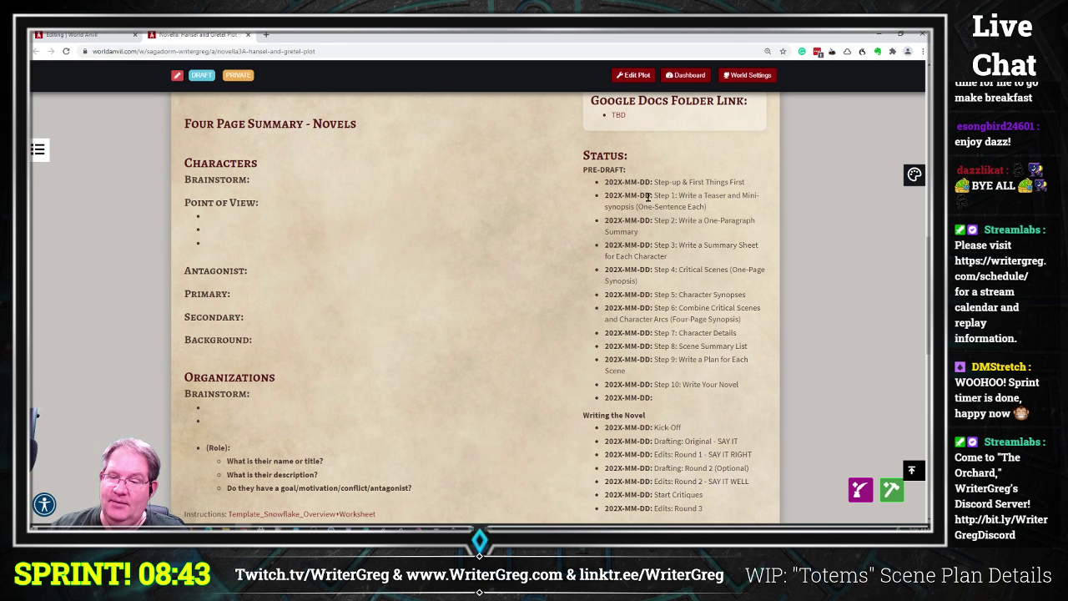
pyautogui.moveTo(678, 195); pyautogui.dragTo(729, 211)
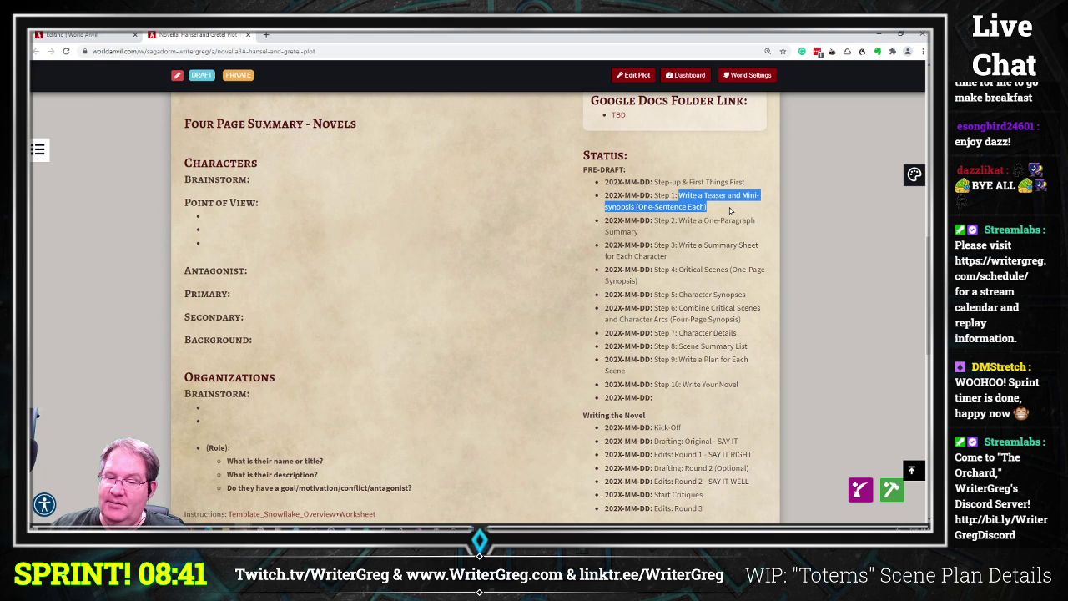
pyautogui.moveTo(664, 216); pyautogui.dragTo(686, 262)
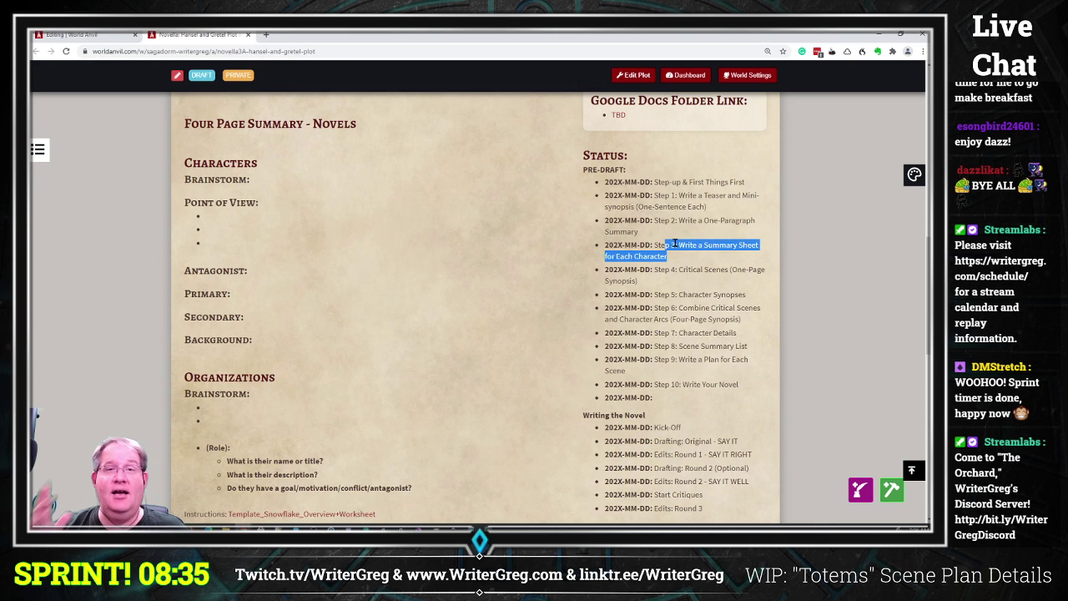
pyautogui.click(851, 368)
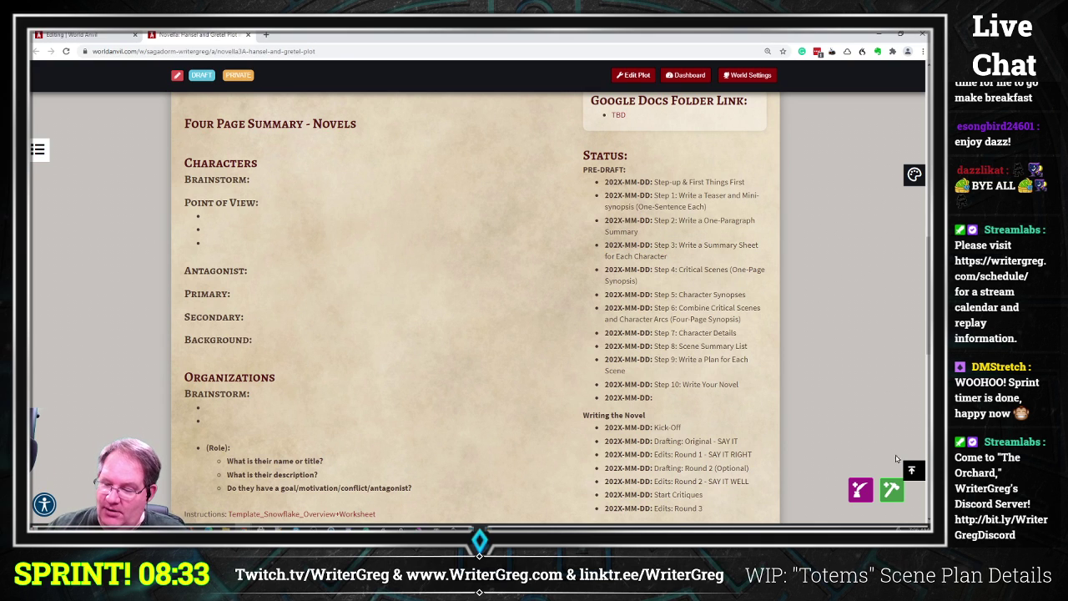
# Return to the Hansel and Gretel editor and create a new Snowflake Character Sheet in a separate browser tab.
pyautogui.click(892, 500)
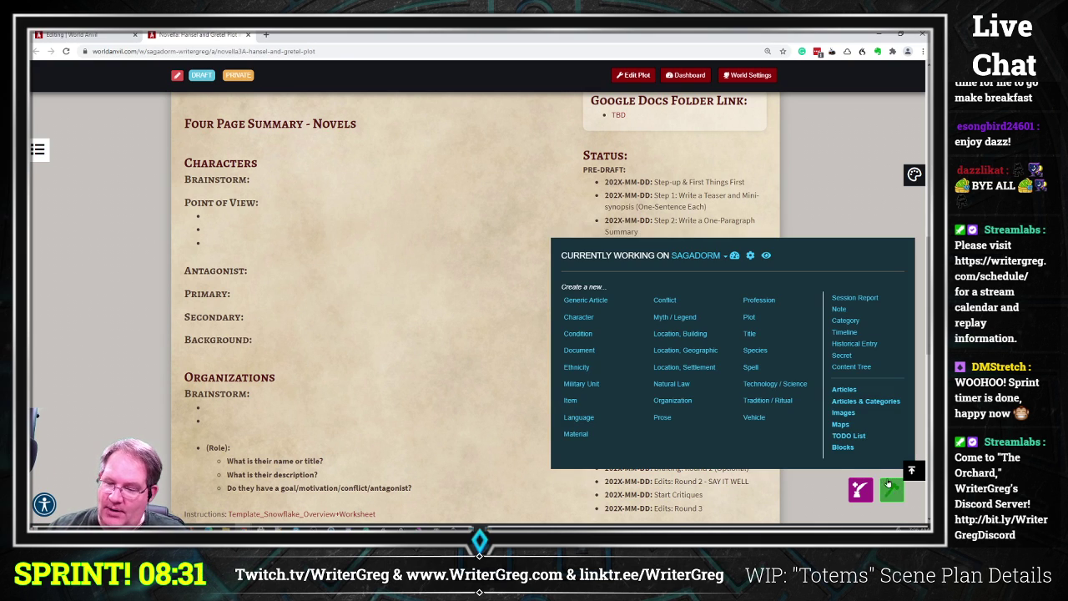
pyautogui.click(893, 498)
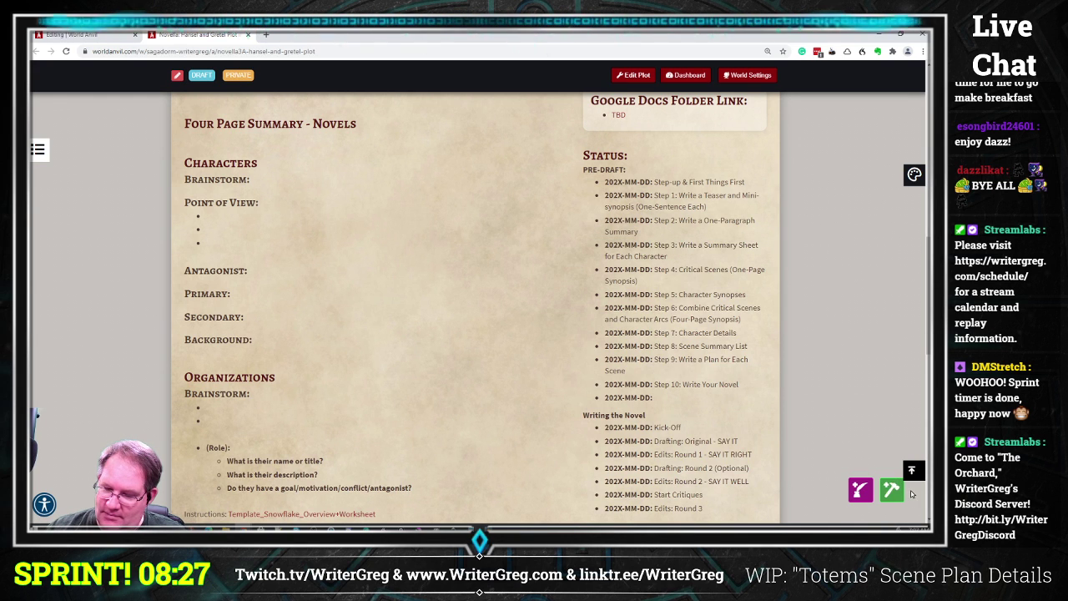
pyautogui.hotkey('ctrl', 'shift', 'Tab')
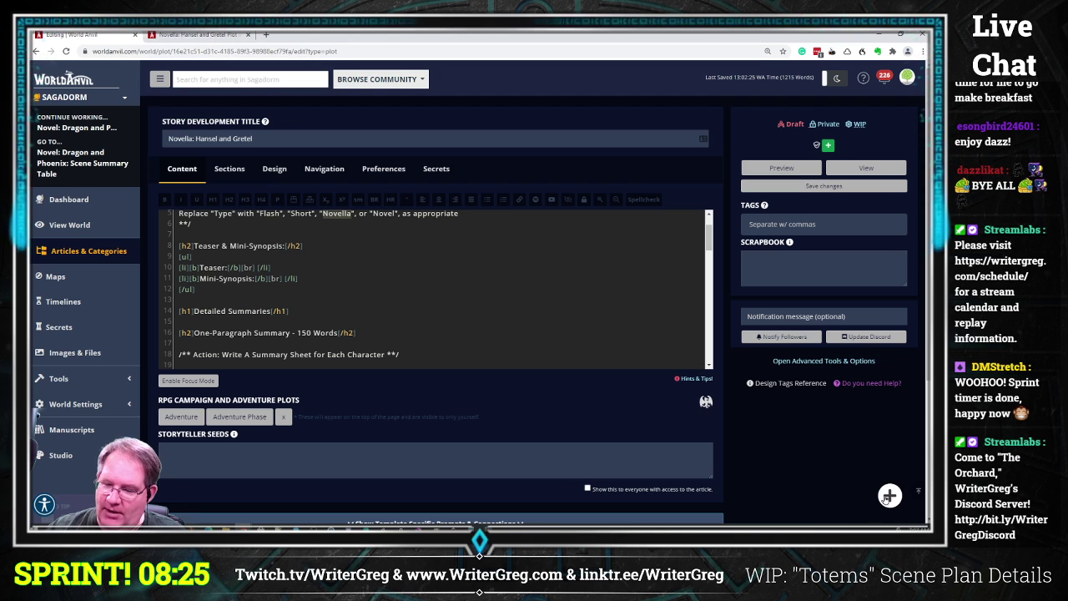
pyautogui.moveTo(889, 495)
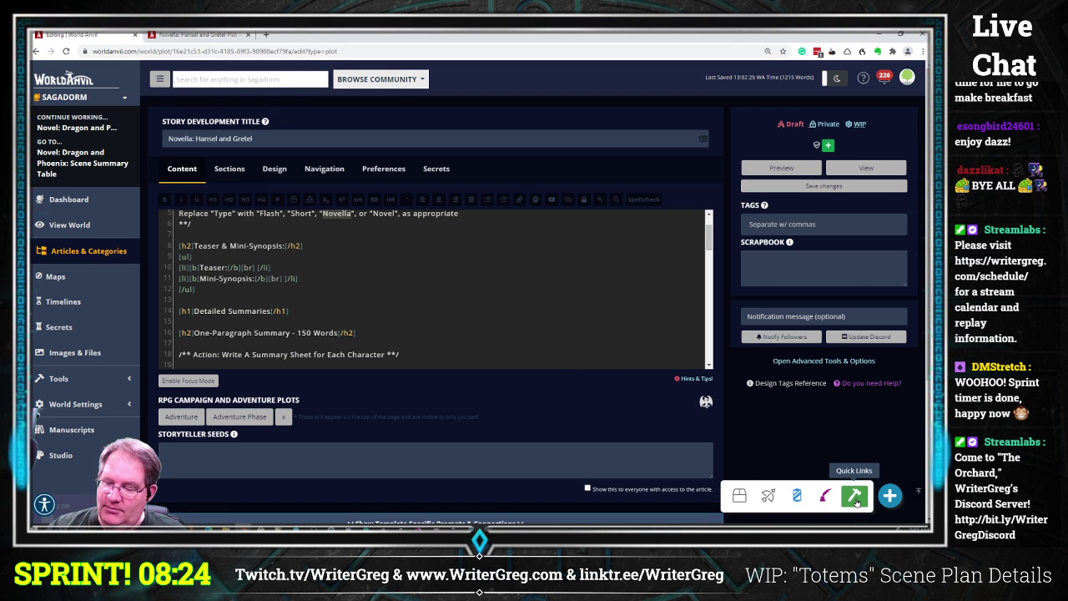
pyautogui.click(861, 503)
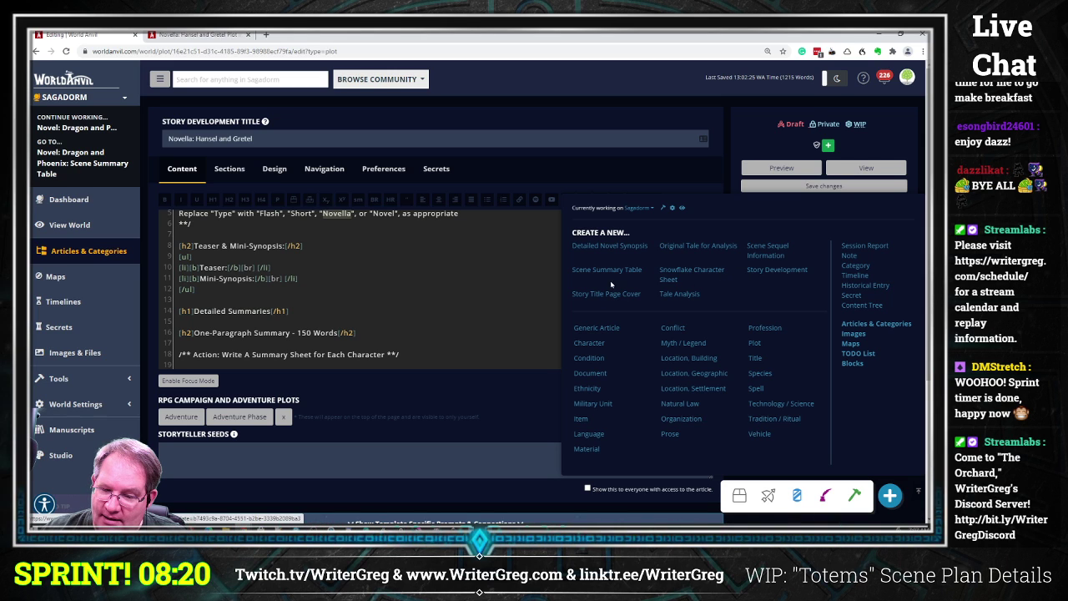
pyautogui.rightClick(671, 278)
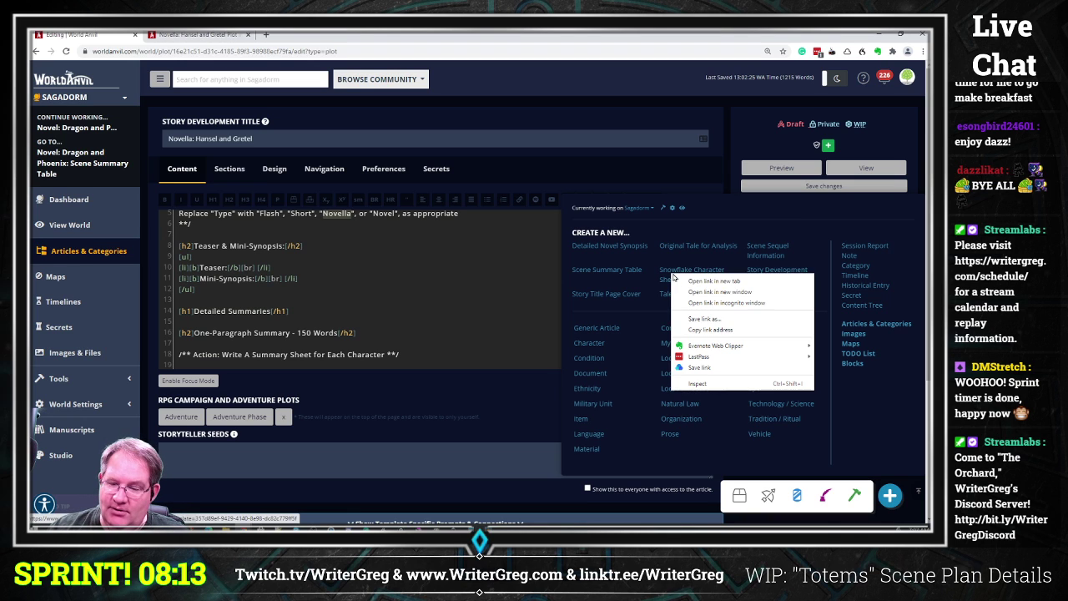
pyautogui.click(691, 282)
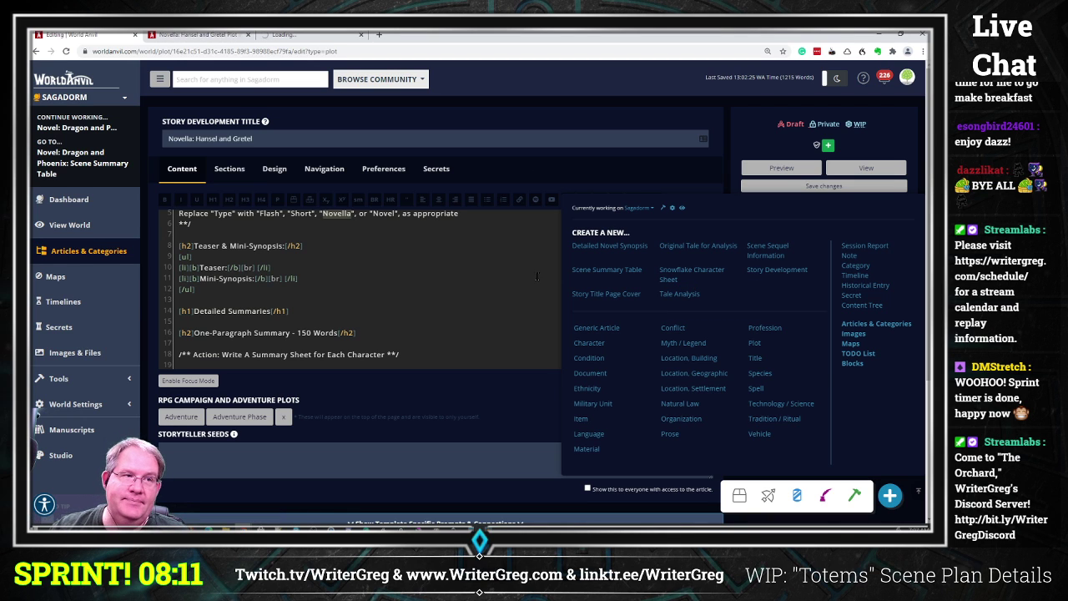
pyautogui.click(320, 36)
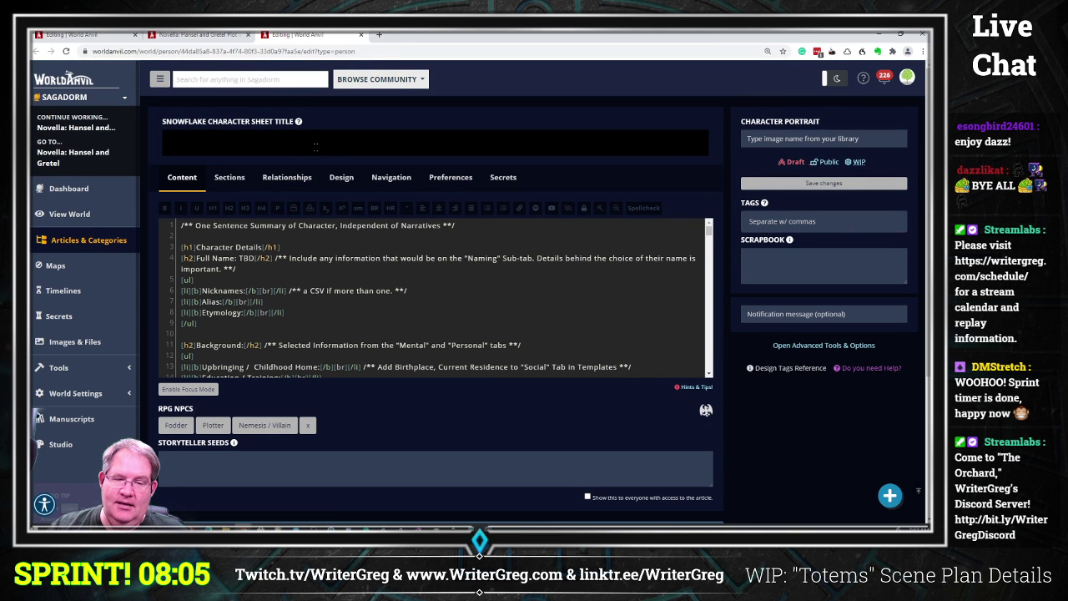
# Title the character sheet Gretel, make it private and save the changes.
pyautogui.write('G')
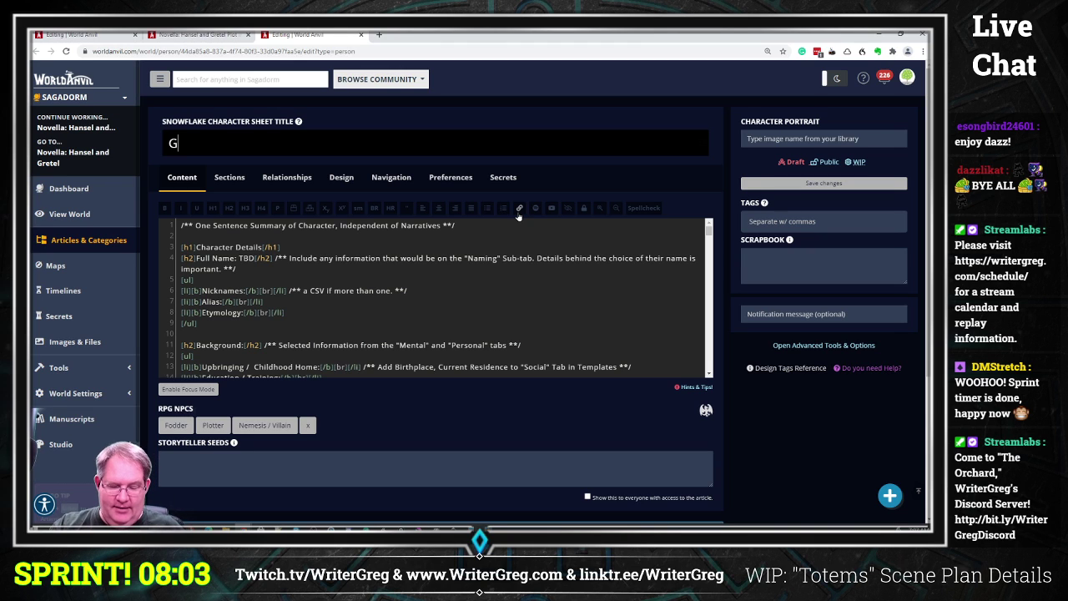
pyautogui.write('retel')
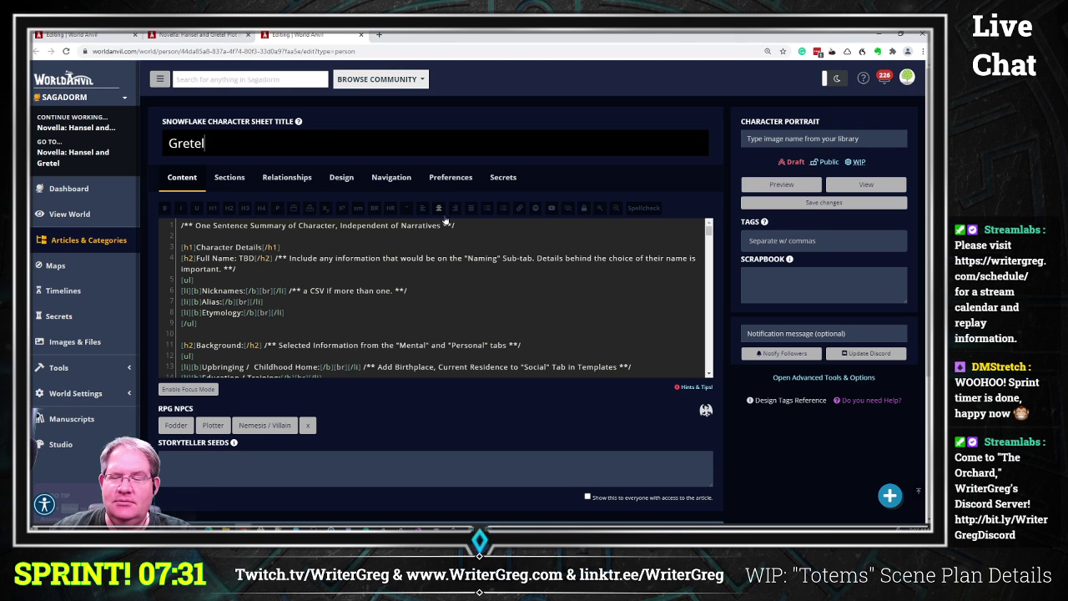
pyautogui.click(825, 163)
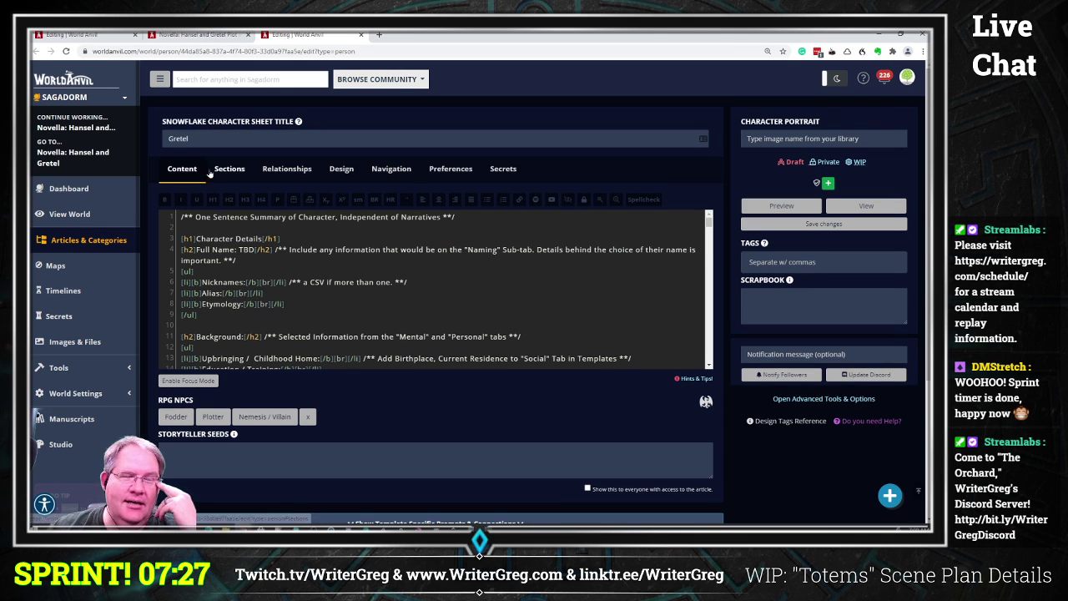
pyautogui.click(819, 228)
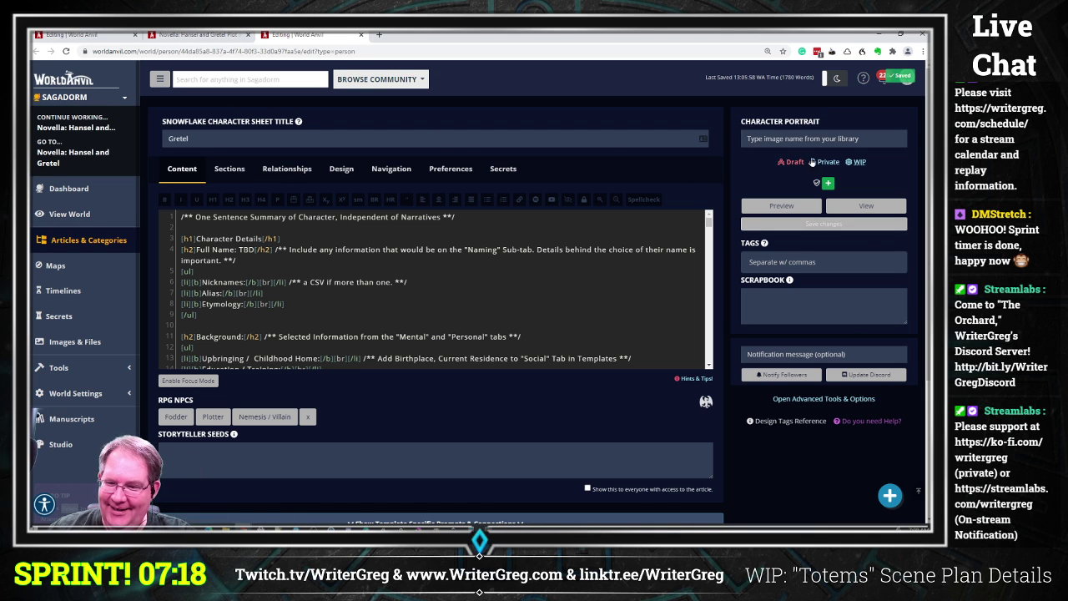
# Open the Gretel sheet's preview in a new browser tab and switch to it.
pyautogui.rightClick(790, 206)
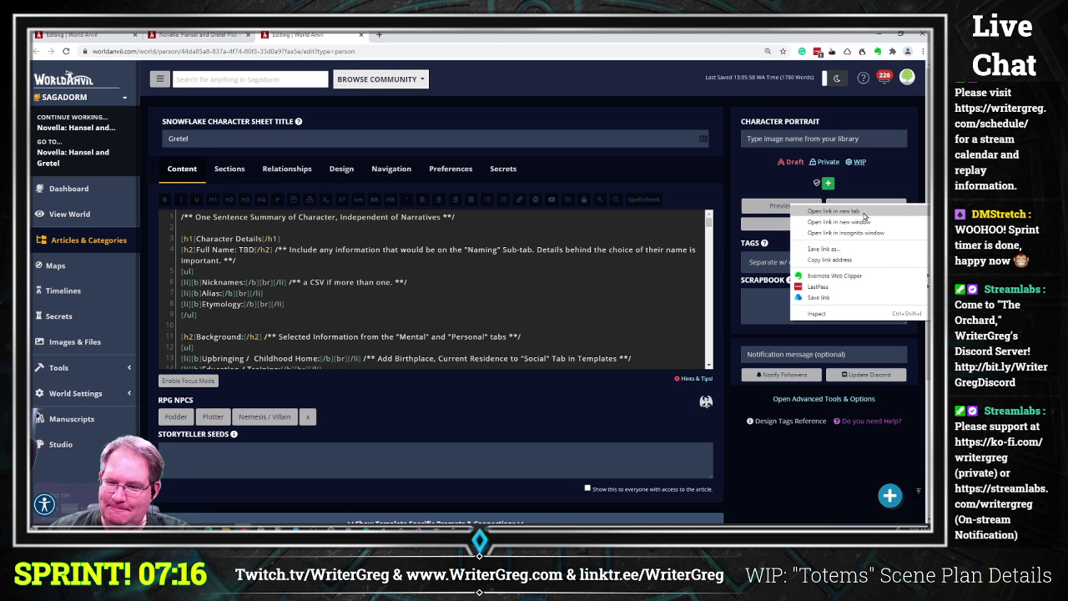
pyautogui.click(864, 214)
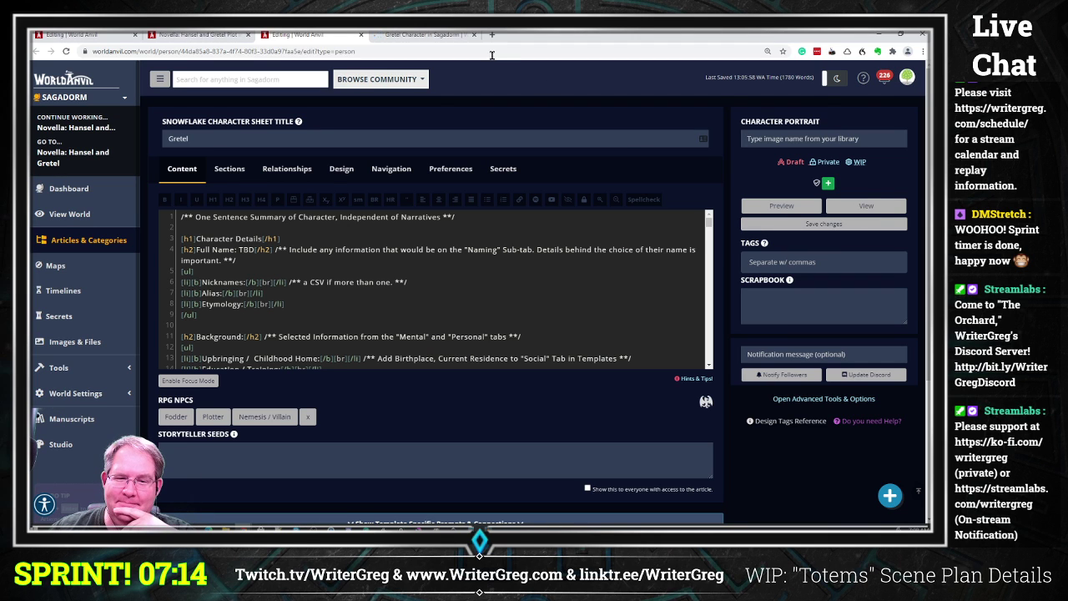
pyautogui.click(423, 36)
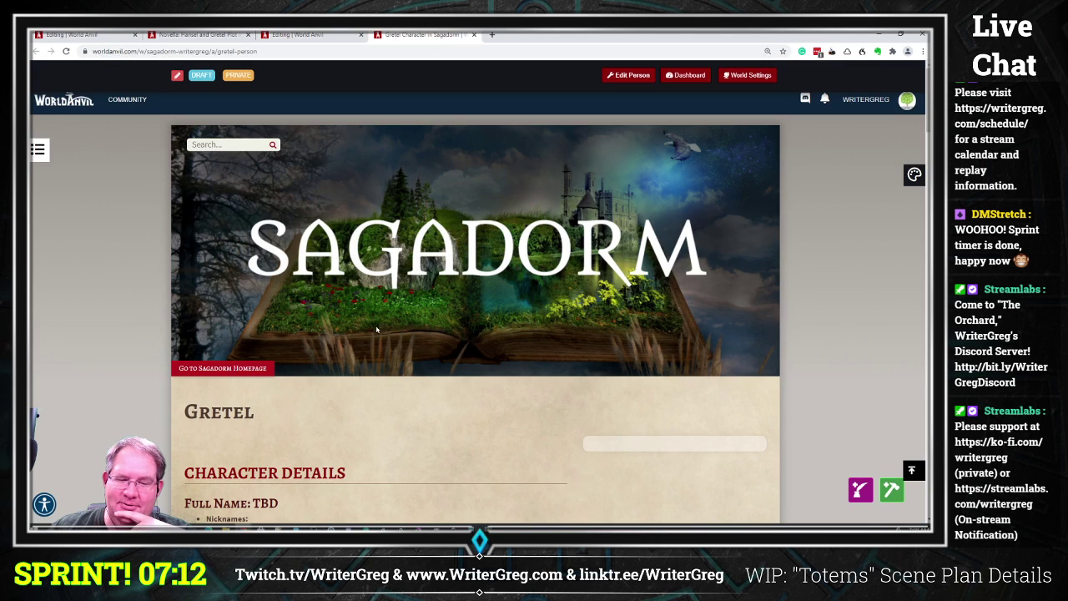
# Review the Character Details part of Gretel's page, from full name and background through personality and environment to social relationships.
pyautogui.scroll(-3, 316, 392)
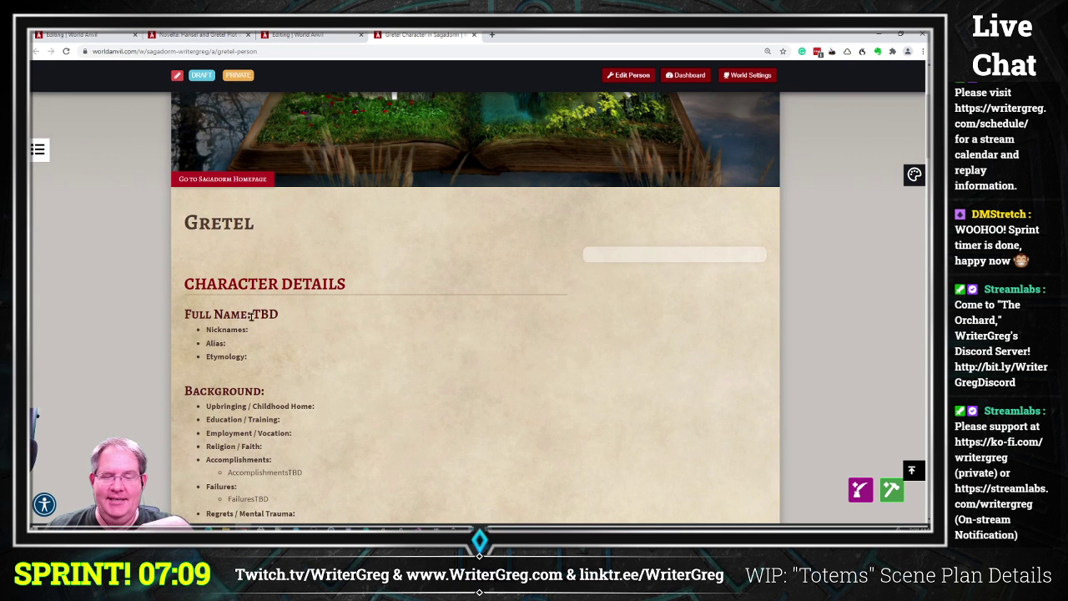
pyautogui.scroll(-1, 257, 317)
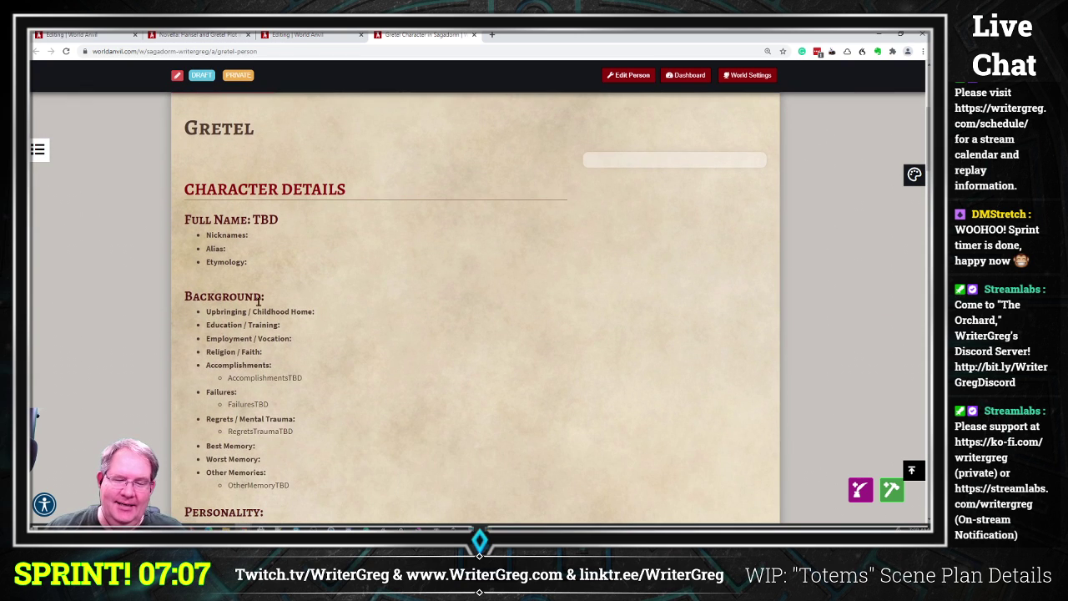
pyautogui.moveTo(280, 268); pyautogui.dragTo(312, 286)
pyautogui.click(311, 264)
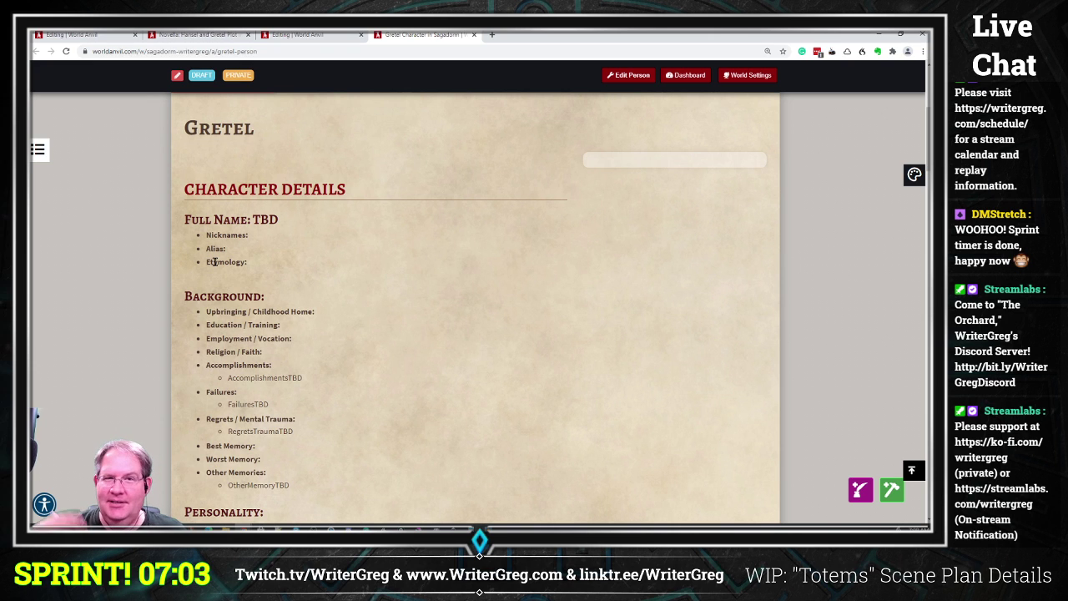
pyautogui.scroll(-3, 221, 267)
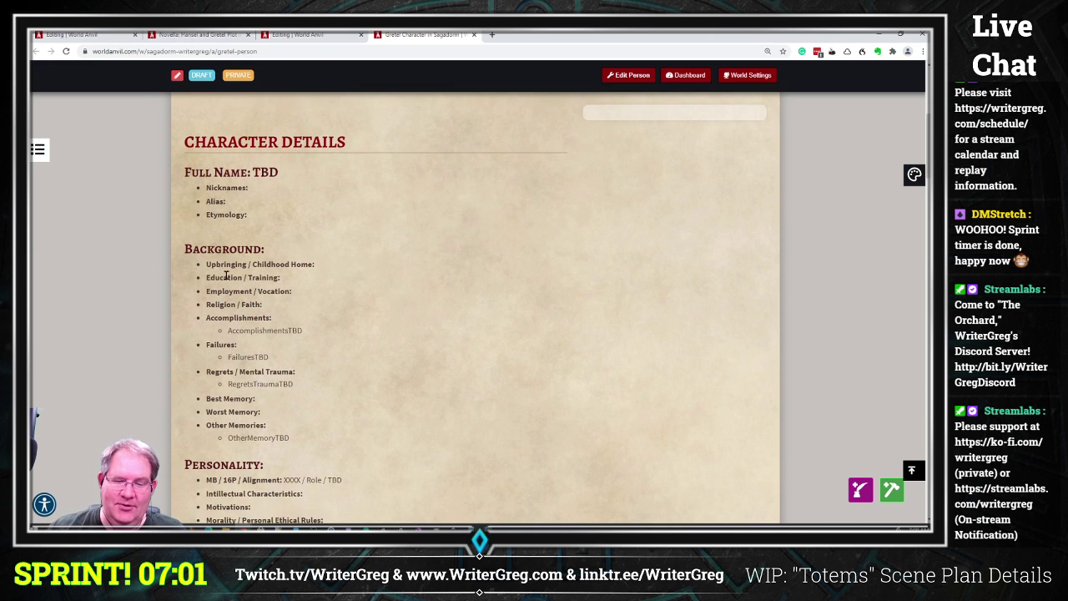
pyautogui.scroll(-3, 236, 279)
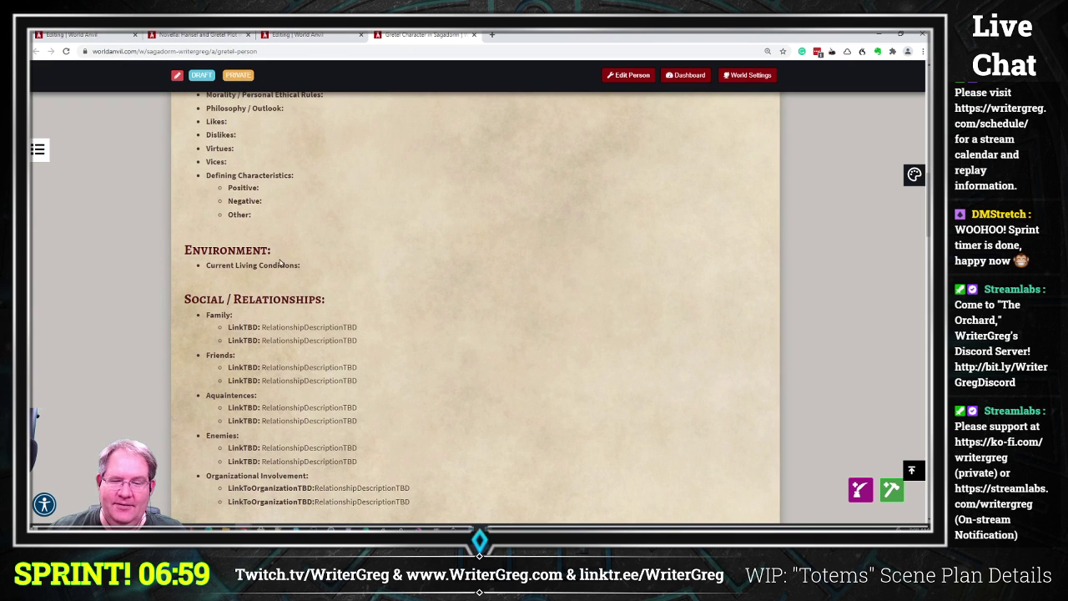
pyautogui.moveTo(248, 299); pyautogui.dragTo(325, 486)
pyautogui.scroll(-4, 400, 321)
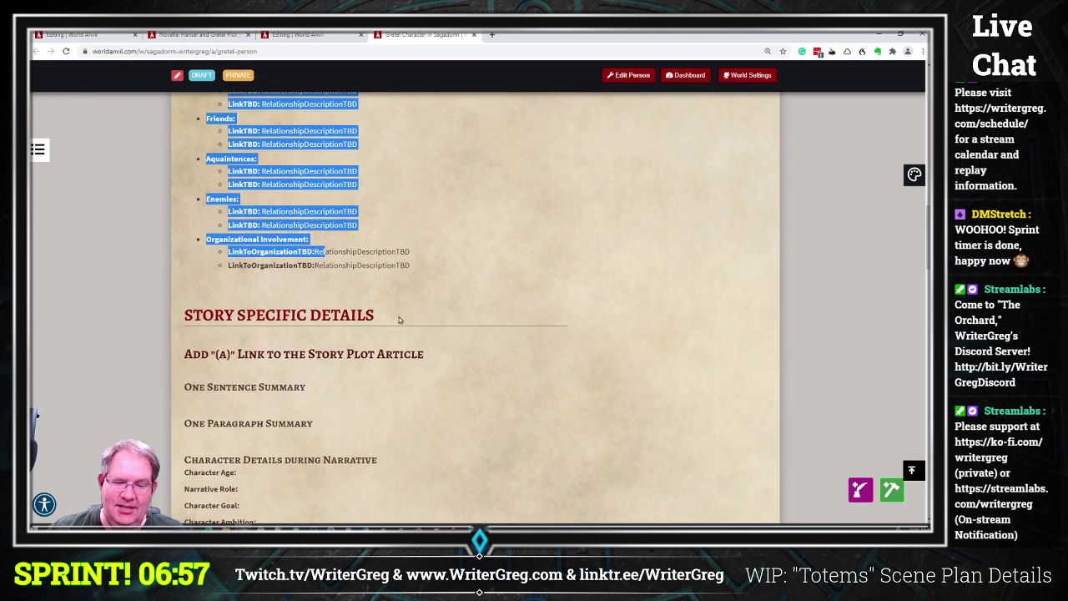
# Review the Story Specific Details part, covering the plot article link, the summaries, the narrative character details and the story synopsis.
pyautogui.moveTo(182, 262); pyautogui.dragTo(408, 254)
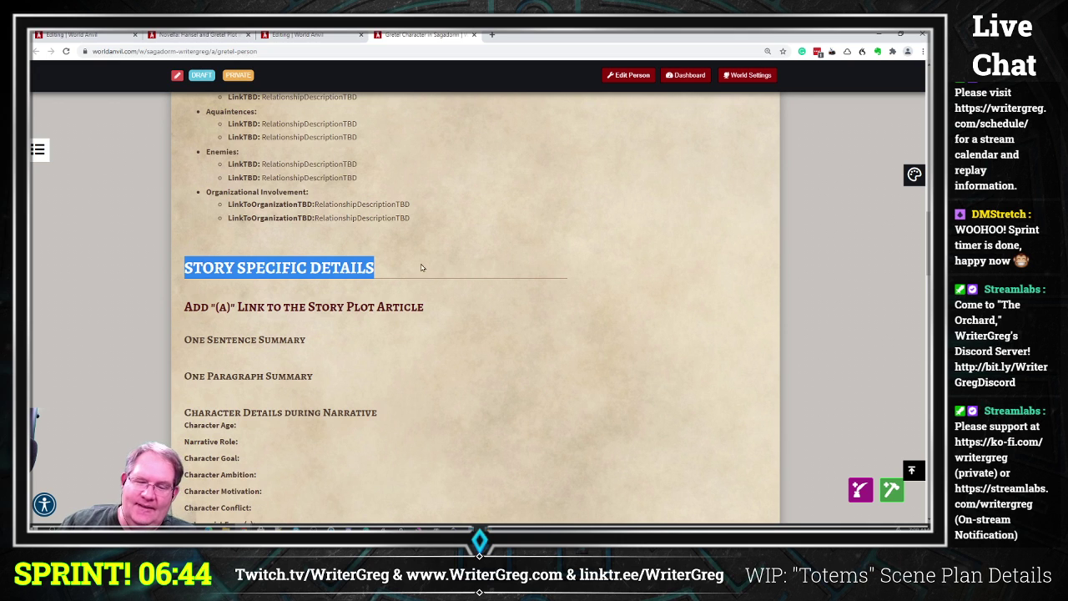
pyautogui.scroll(-1, 405, 257)
pyautogui.click(387, 252)
pyautogui.scroll(-5, 350, 317)
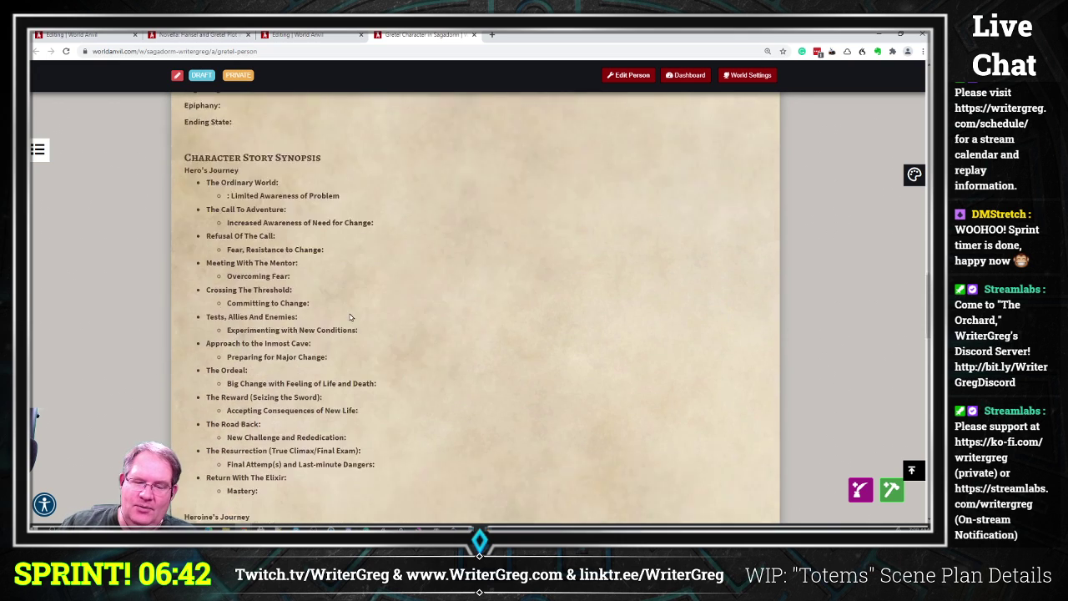
pyautogui.scroll(-9, 350, 315)
pyautogui.scroll(9, 349, 309)
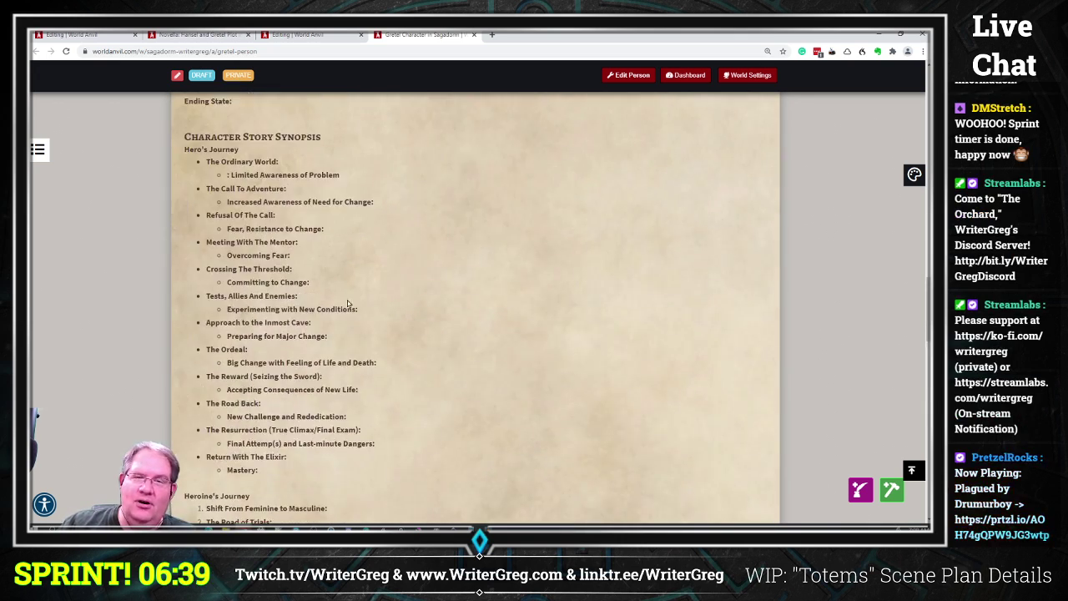
pyautogui.scroll(5, 349, 305)
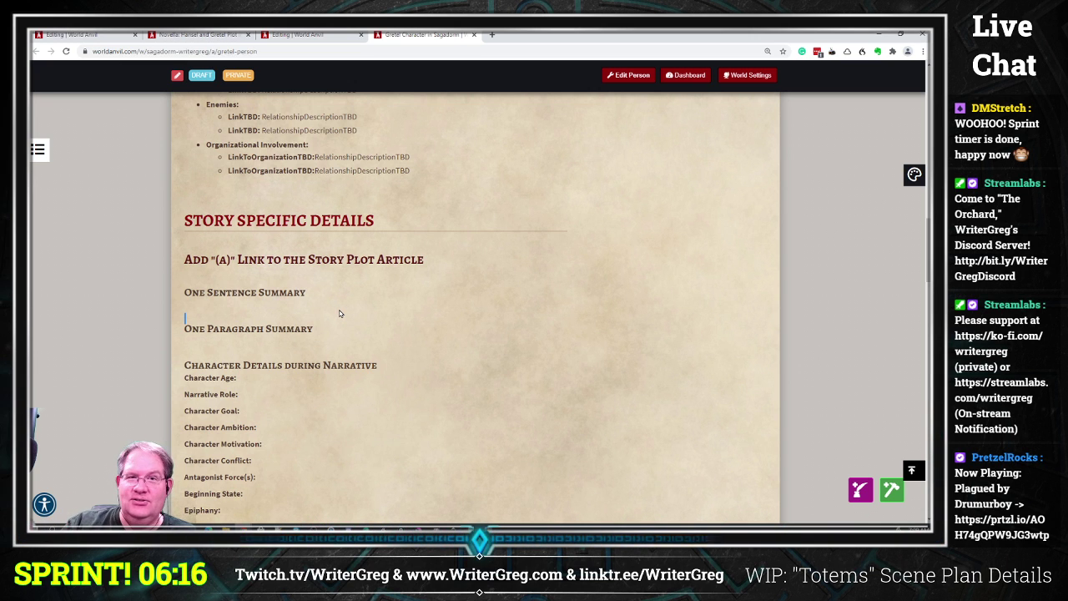
pyautogui.scroll(-2, 301, 267)
pyautogui.scroll(-3, 300, 267)
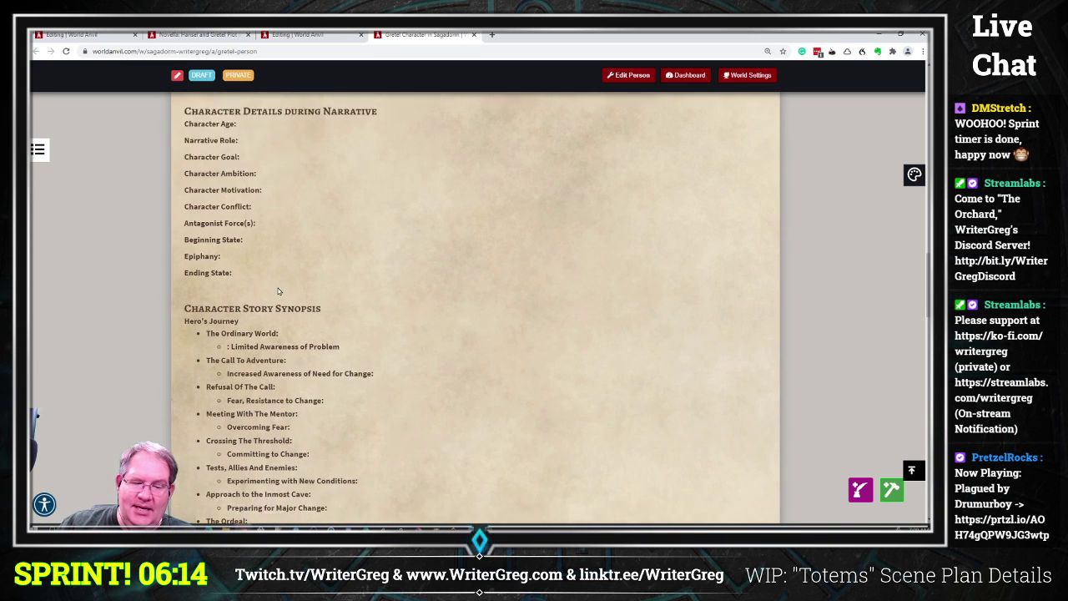
# Examine the synopsis structures, highlighting the Hero's Journey, Heroine's Journey and Villain's Journey outlines, and continue to Romancing the Beat.
pyautogui.moveTo(184, 248); pyautogui.dragTo(383, 479)
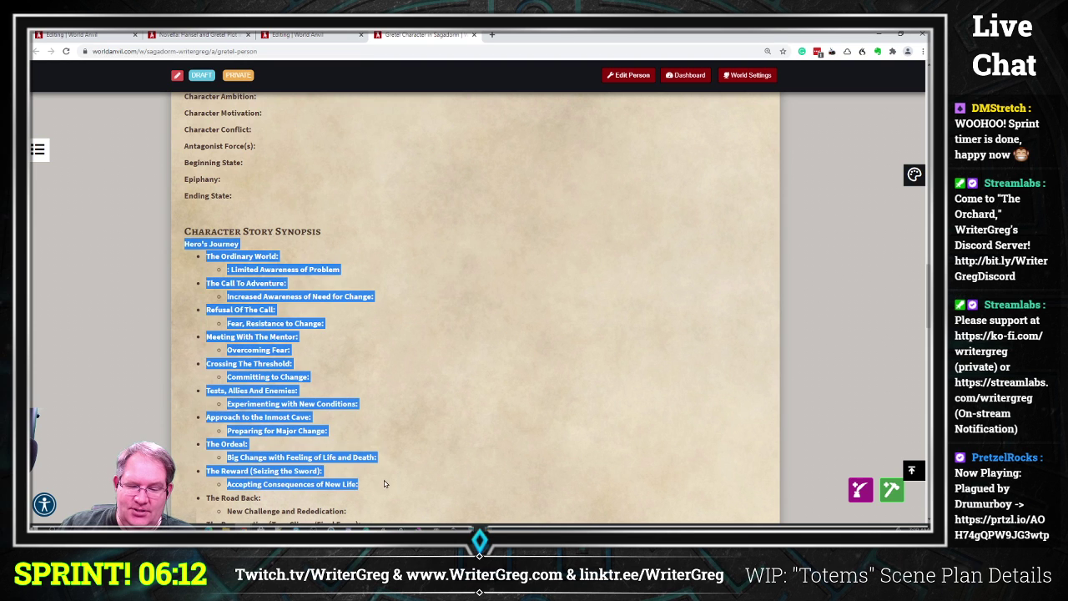
pyautogui.scroll(-3, 397, 428)
pyautogui.scroll(-2, 377, 348)
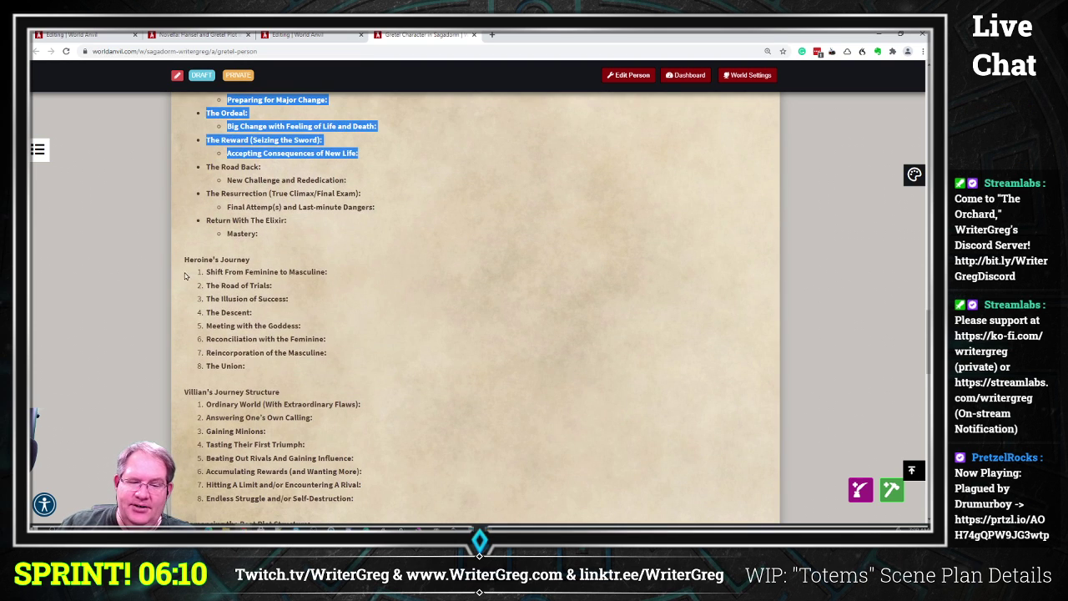
pyautogui.moveTo(185, 260); pyautogui.dragTo(292, 376)
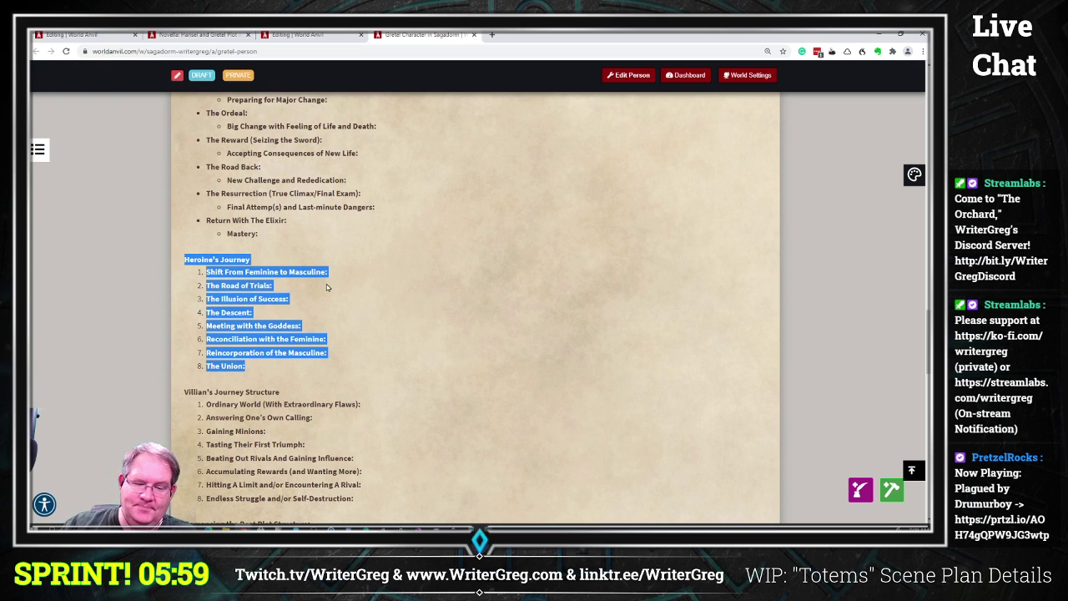
pyautogui.moveTo(185, 389); pyautogui.dragTo(373, 505)
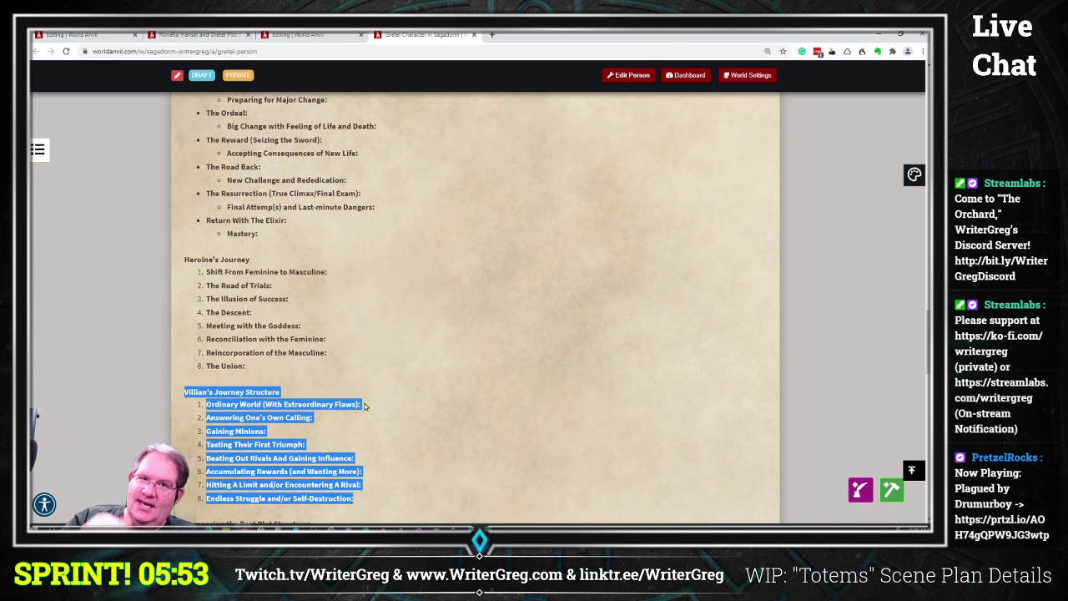
pyautogui.scroll(-3, 364, 405)
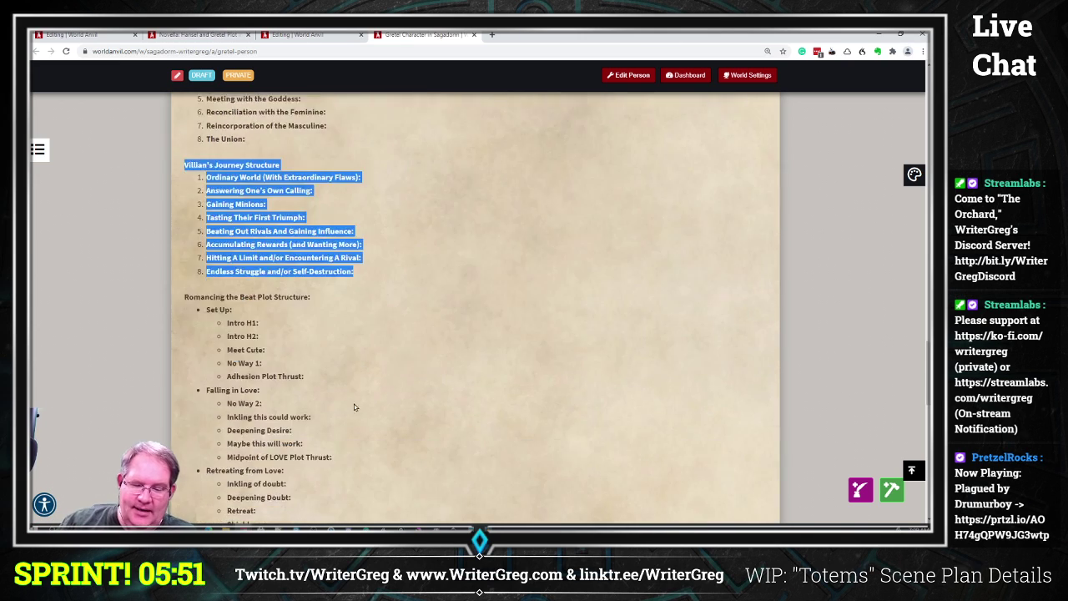
# Examine the Romancing the Beat plot structure from Set Up to Epilogue and the Misc. Details section, and return to the start of Gretel's page.
pyautogui.click(208, 299)
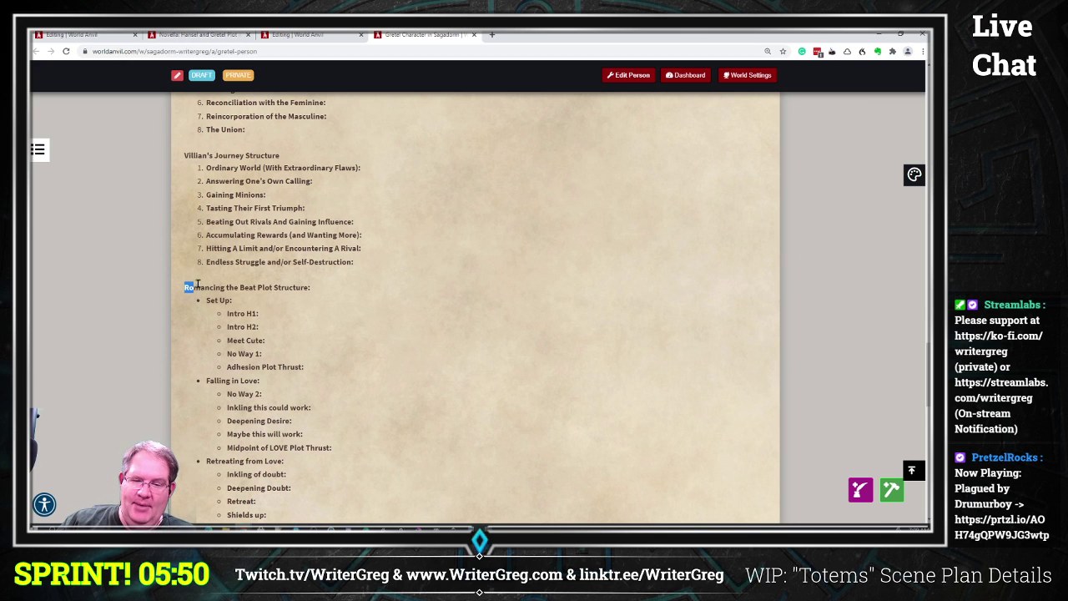
pyautogui.moveTo(185, 287); pyautogui.dragTo(381, 403)
pyautogui.scroll(-1, 333, 337)
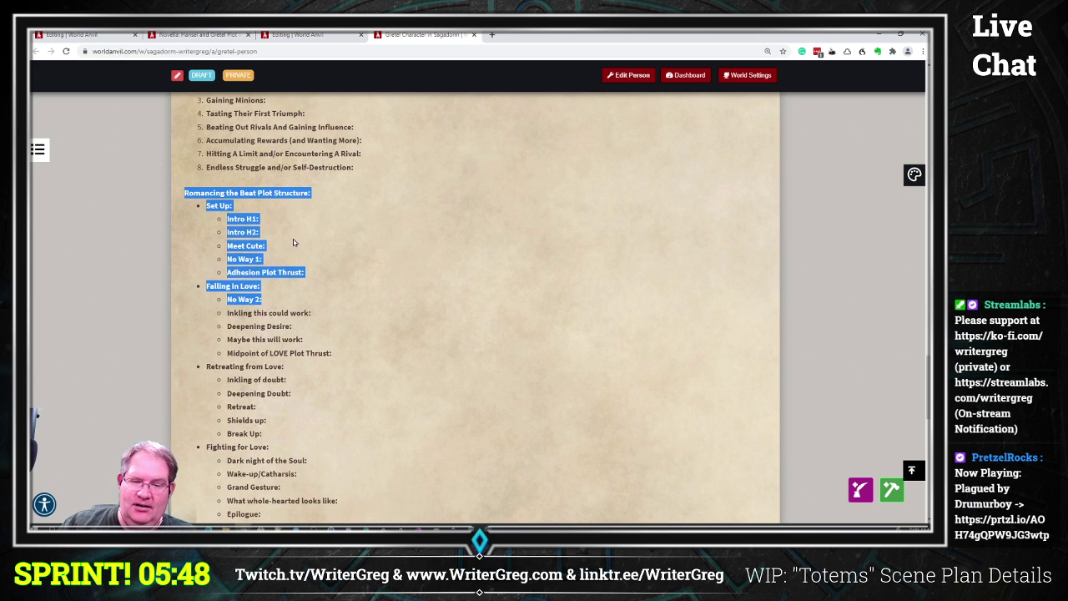
pyautogui.click(275, 219)
pyautogui.scroll(-1, 259, 207)
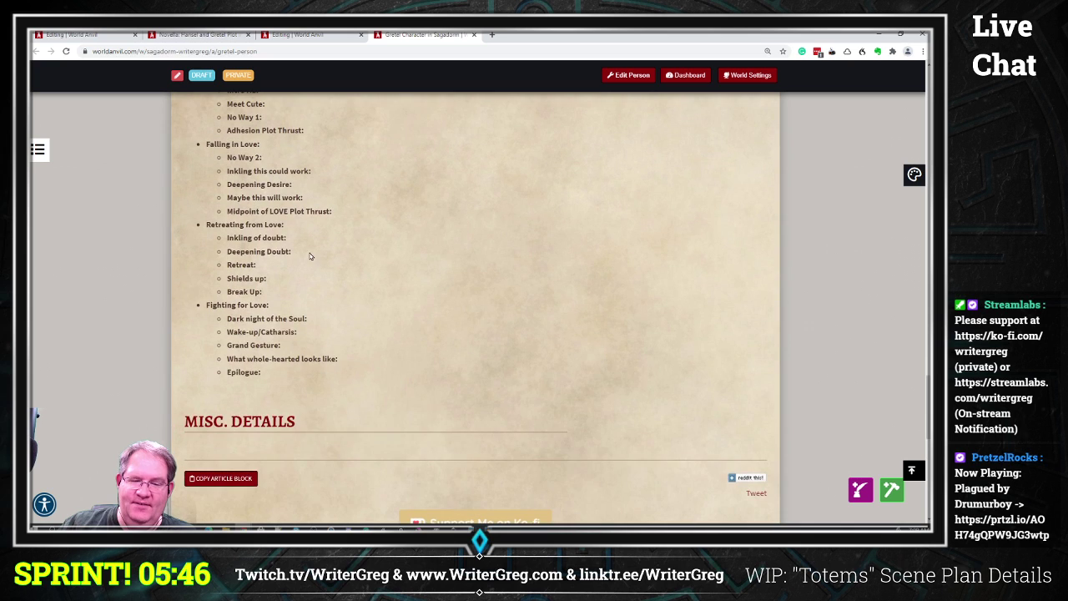
pyautogui.scroll(2, 312, 261)
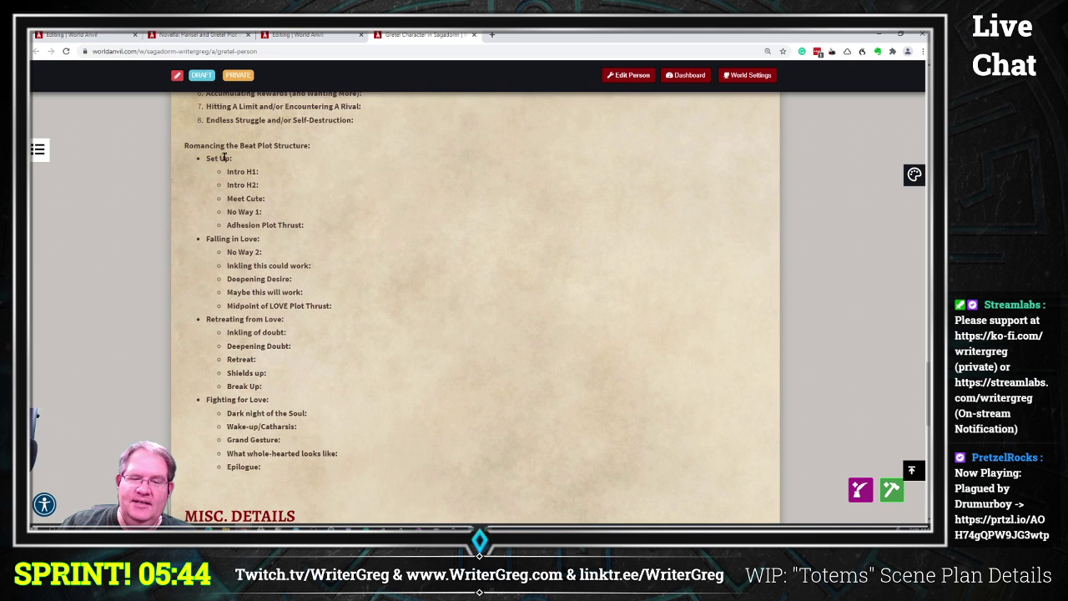
pyautogui.moveTo(221, 145); pyautogui.dragTo(326, 473)
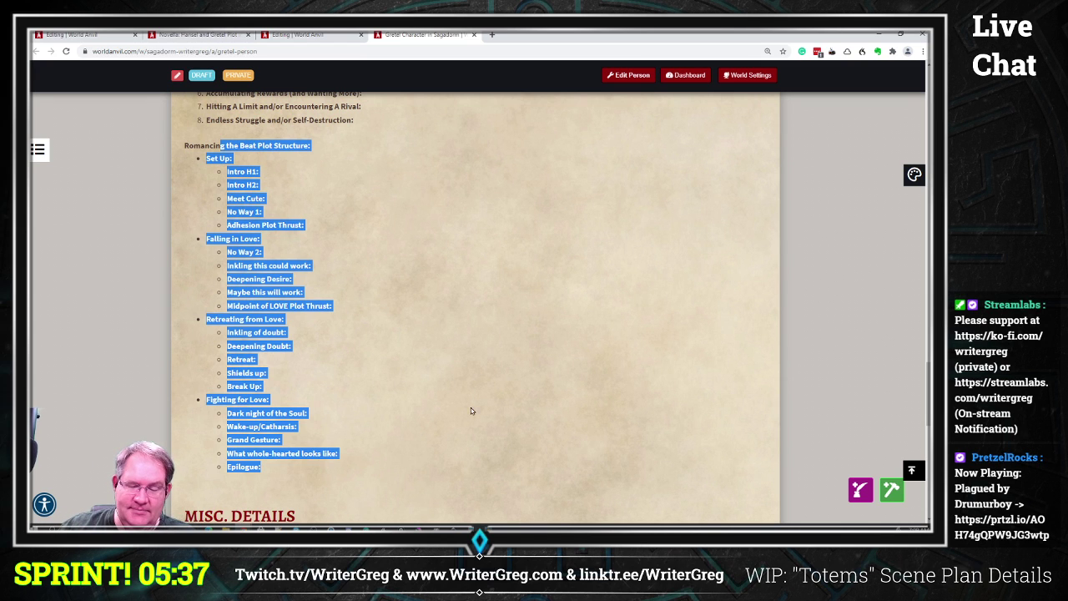
pyautogui.scroll(-4, 471, 411)
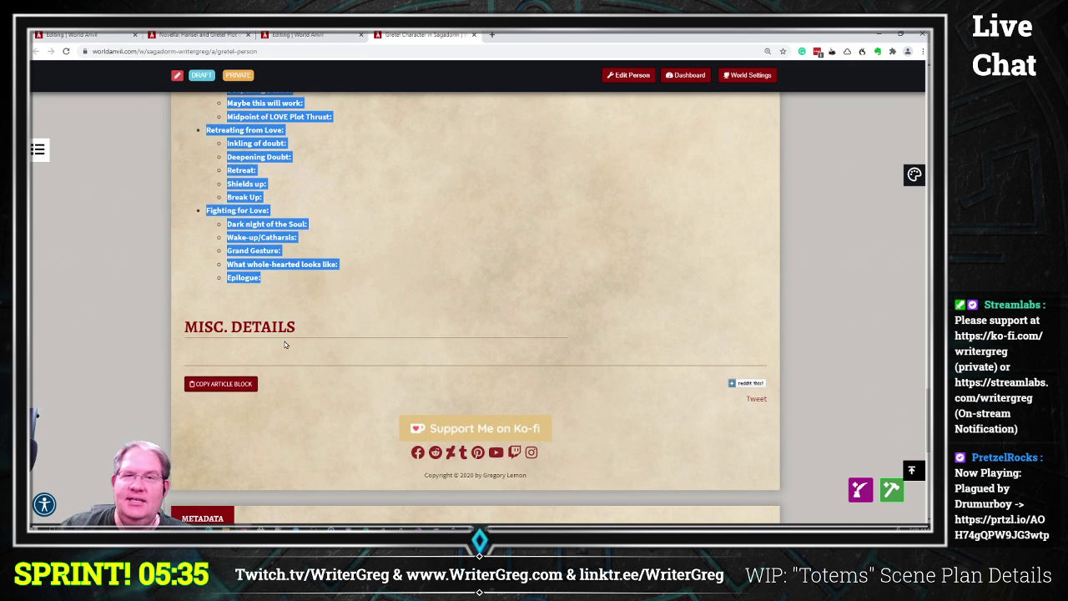
pyautogui.scroll(20, 395, 259)
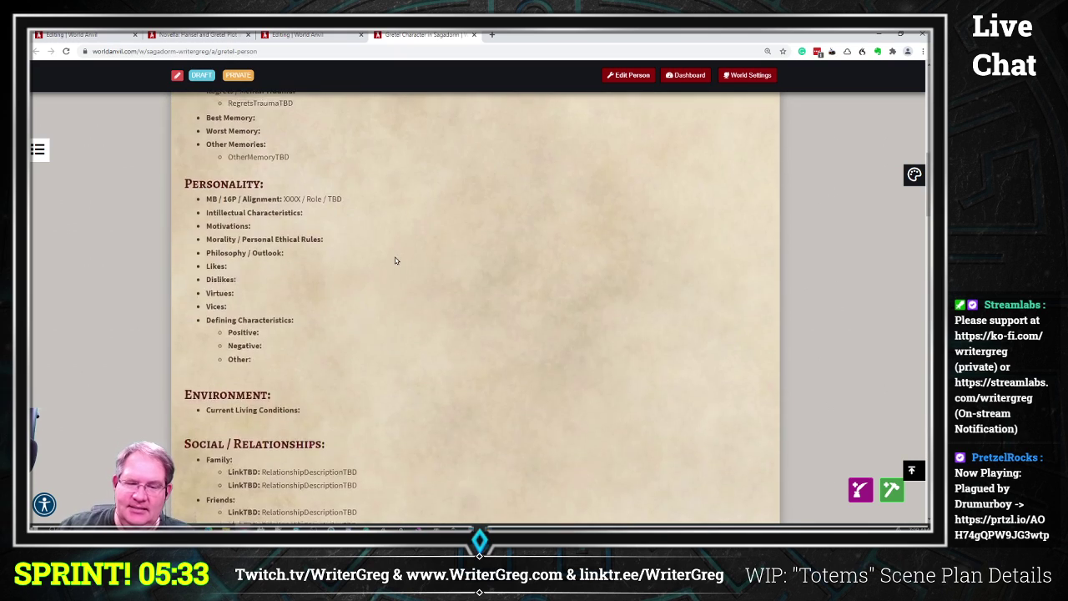
pyautogui.scroll(10, 396, 261)
pyautogui.scroll(-1, 325, 330)
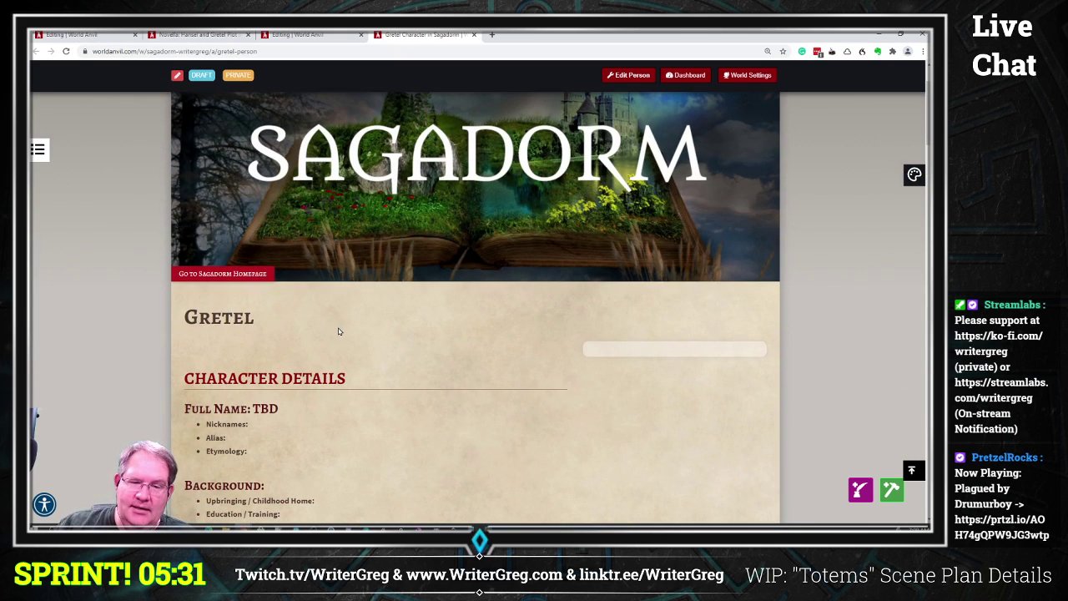
# Create another Snowflake Character Sheet in a new browser tab from the Hansel and Gretel plot editor and switch to it.
pyautogui.click(104, 36)
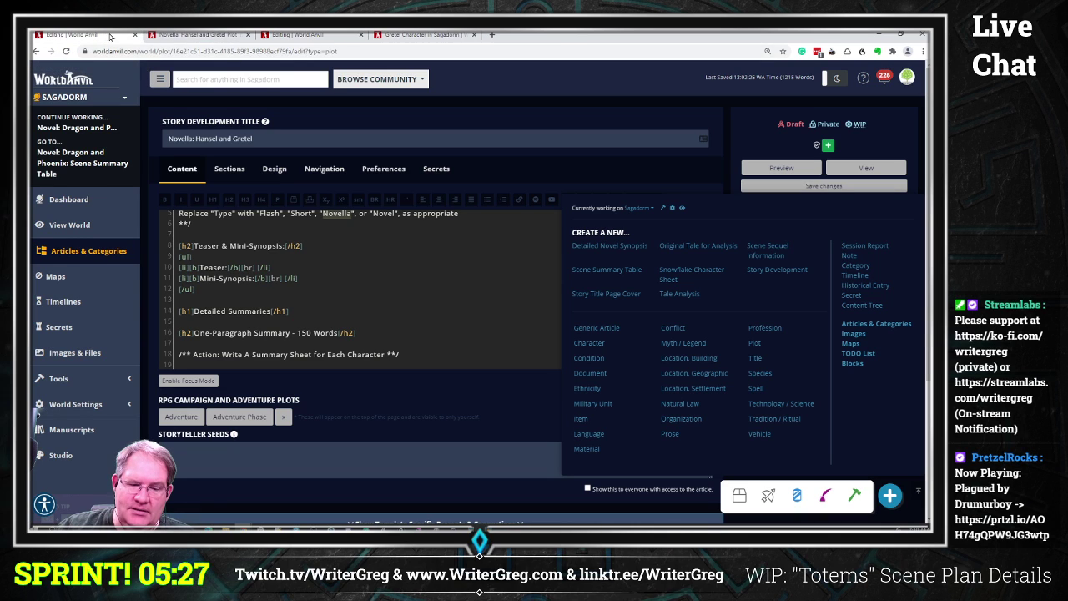
pyautogui.rightClick(672, 270)
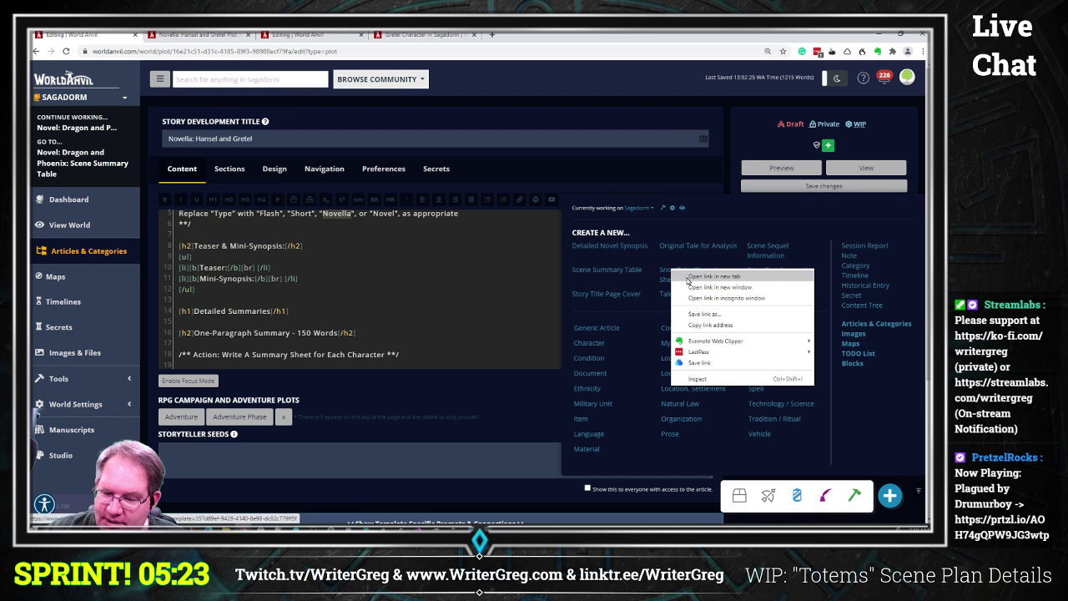
pyautogui.click(713, 277)
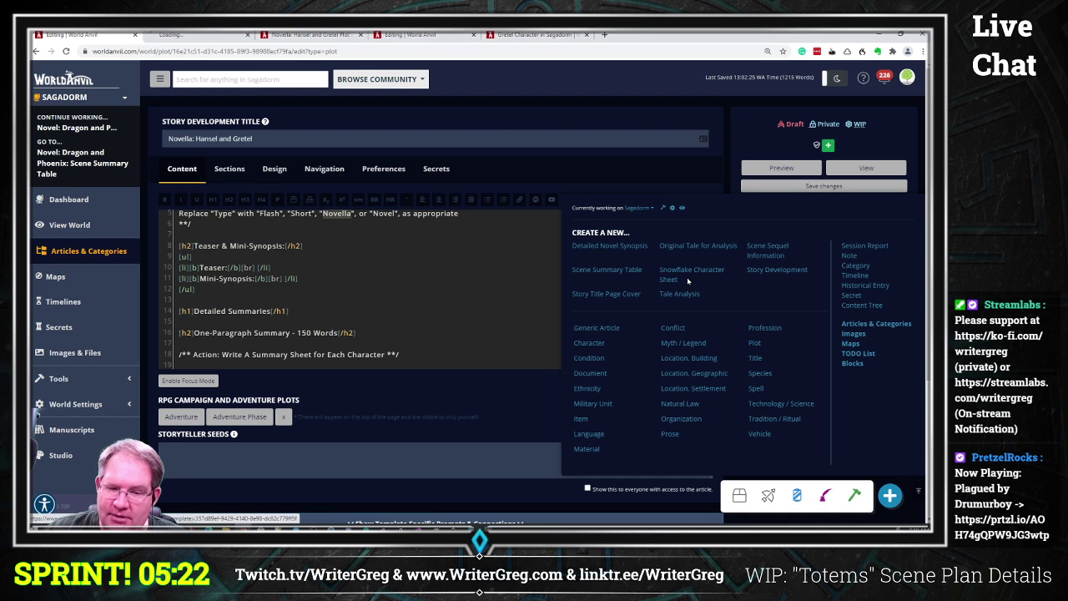
pyautogui.click(199, 38)
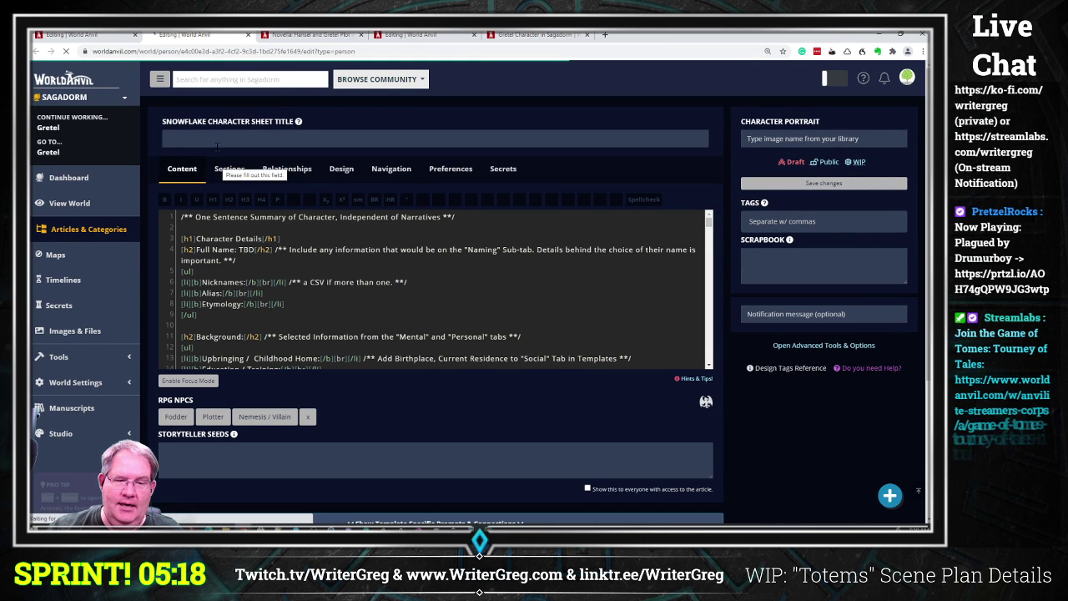
# Title the new character sheet Hansel, set it to Private and save it.
pyautogui.write('Hansel')
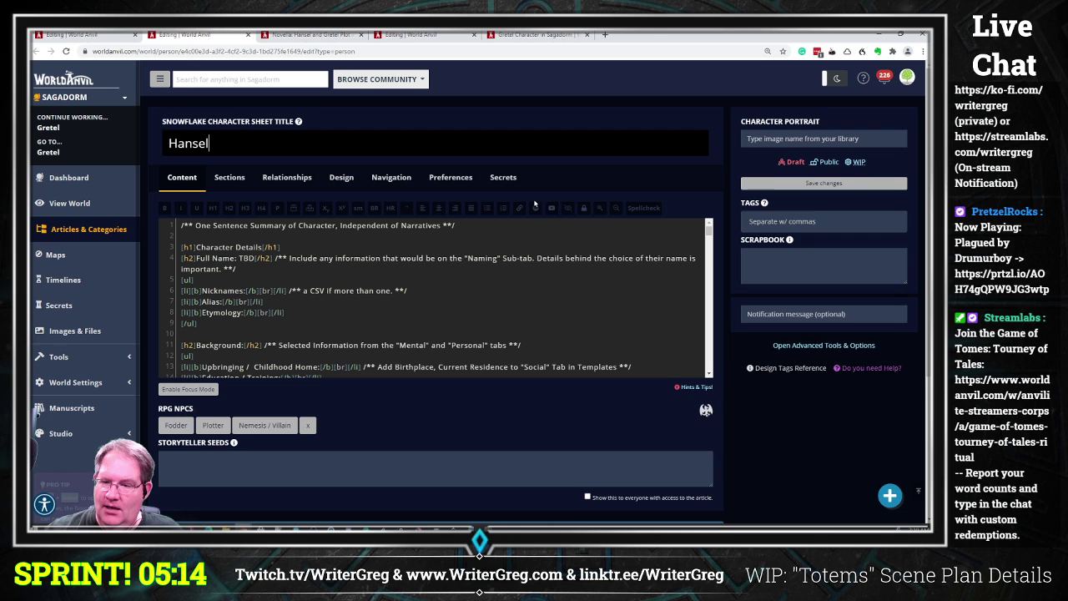
pyautogui.click(834, 183)
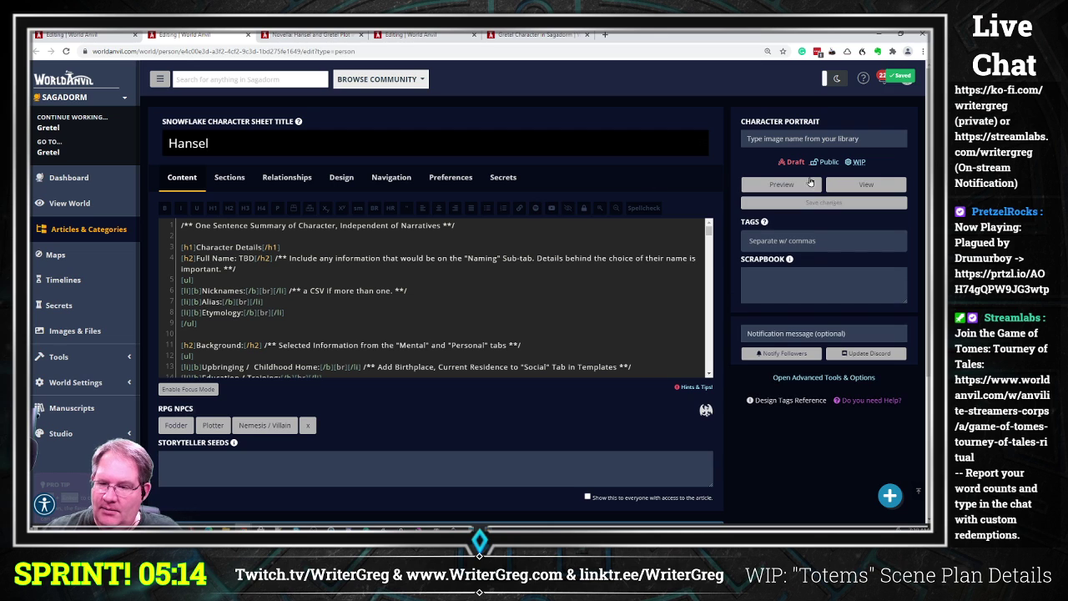
pyautogui.click(836, 162)
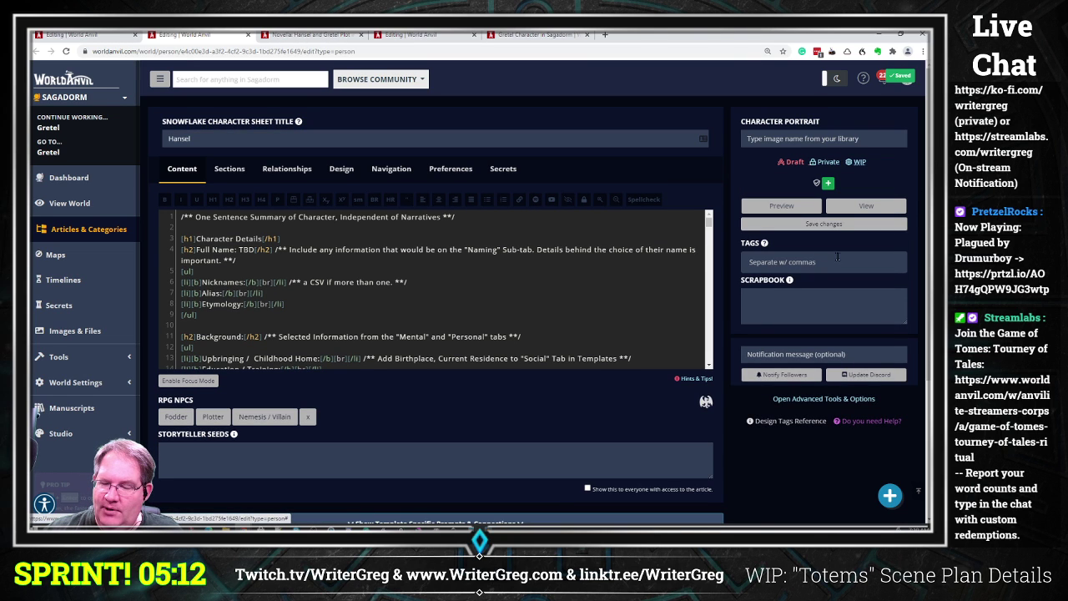
pyautogui.click(833, 225)
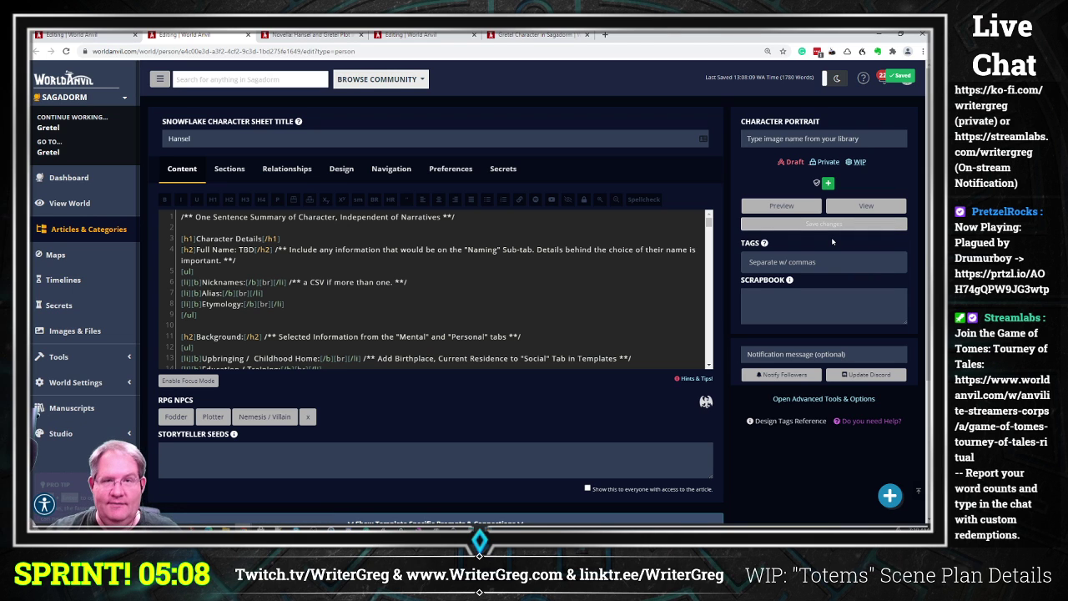
# Open the editor for the "Novella: Hansel and Gretel" plot from its article page in a new browser tab and switch to it.
pyautogui.click(302, 35)
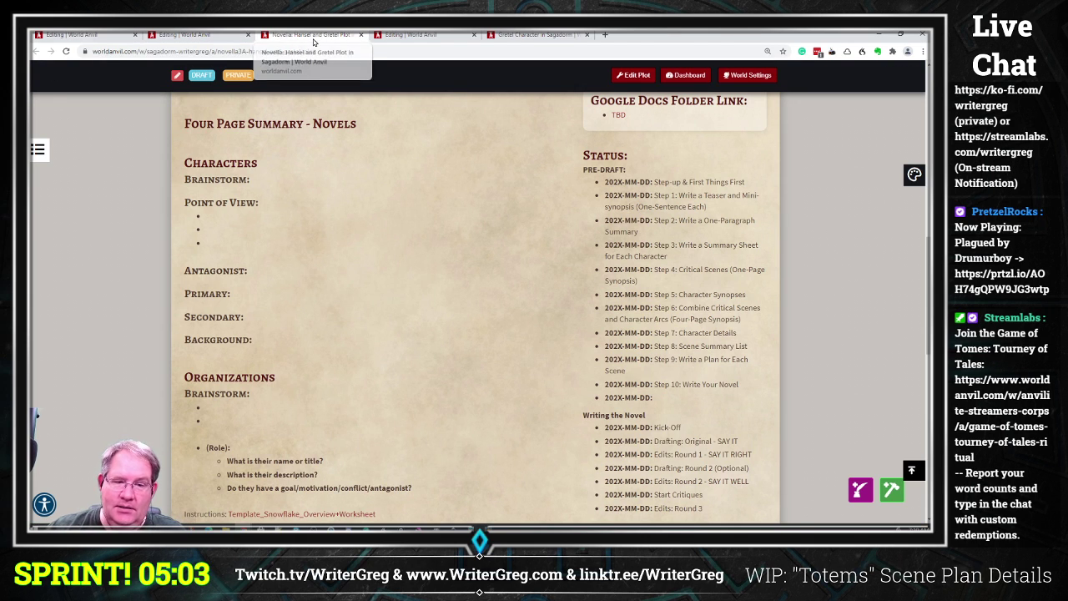
pyautogui.scroll(3, 430, 225)
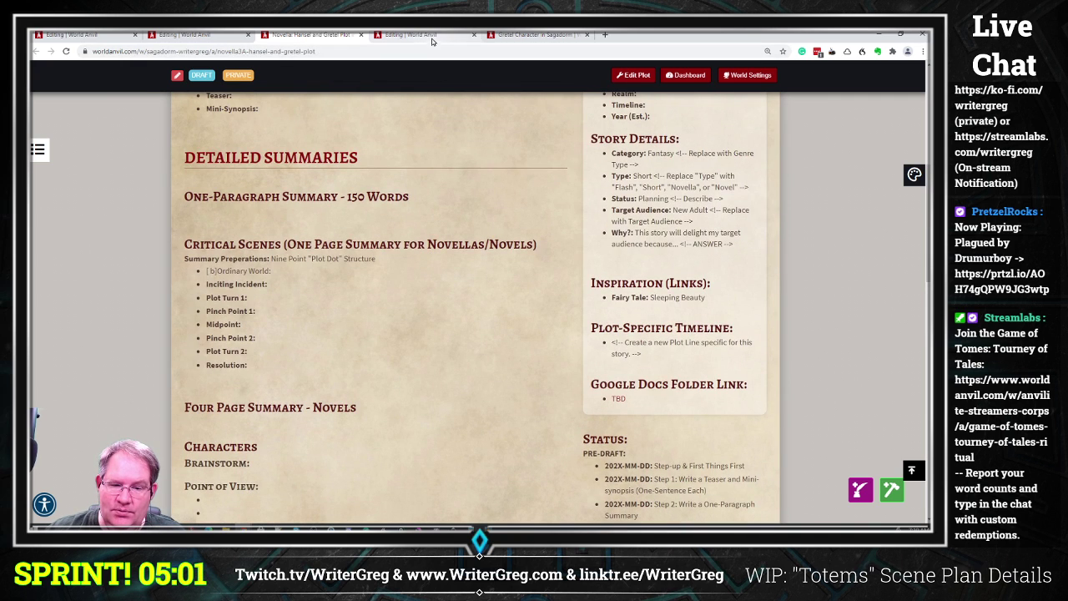
pyautogui.scroll(4, 358, 232)
pyautogui.scroll(-1, 333, 347)
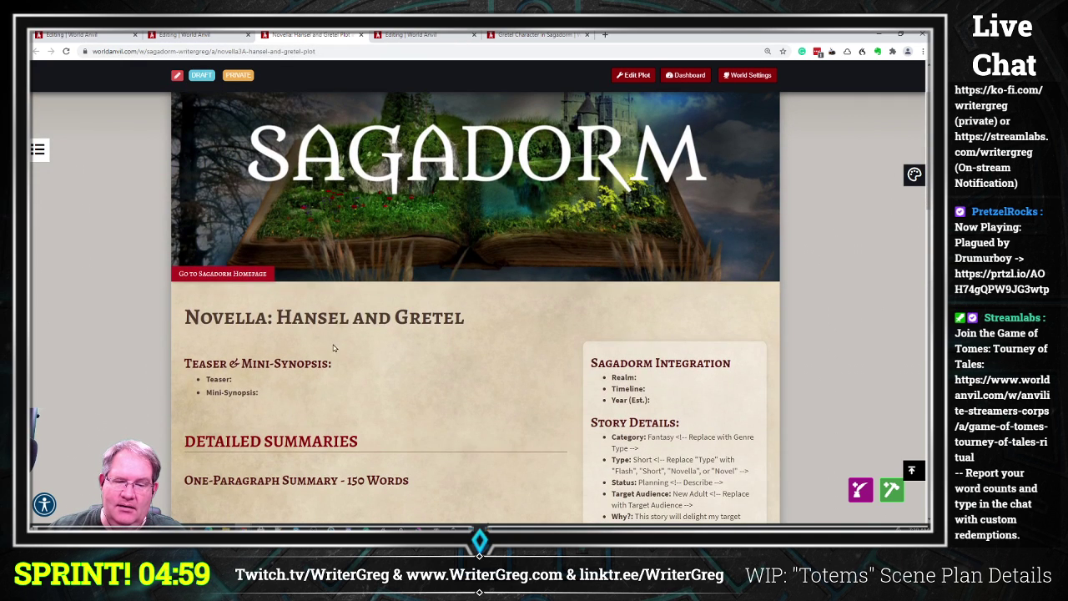
pyautogui.click(420, 36)
pyautogui.click(331, 36)
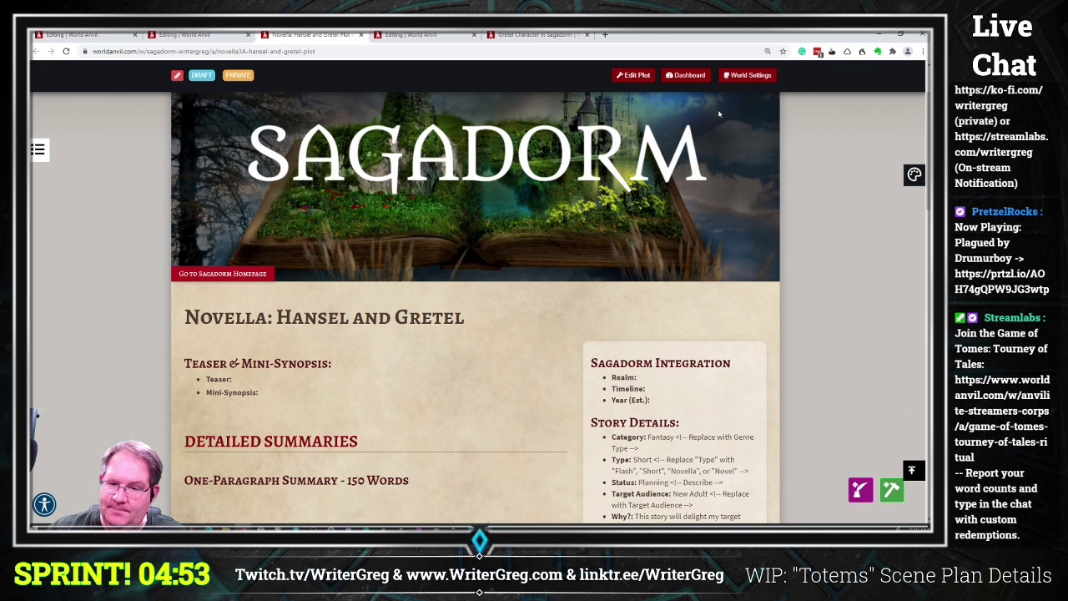
pyautogui.rightClick(631, 74)
pyautogui.click(643, 81)
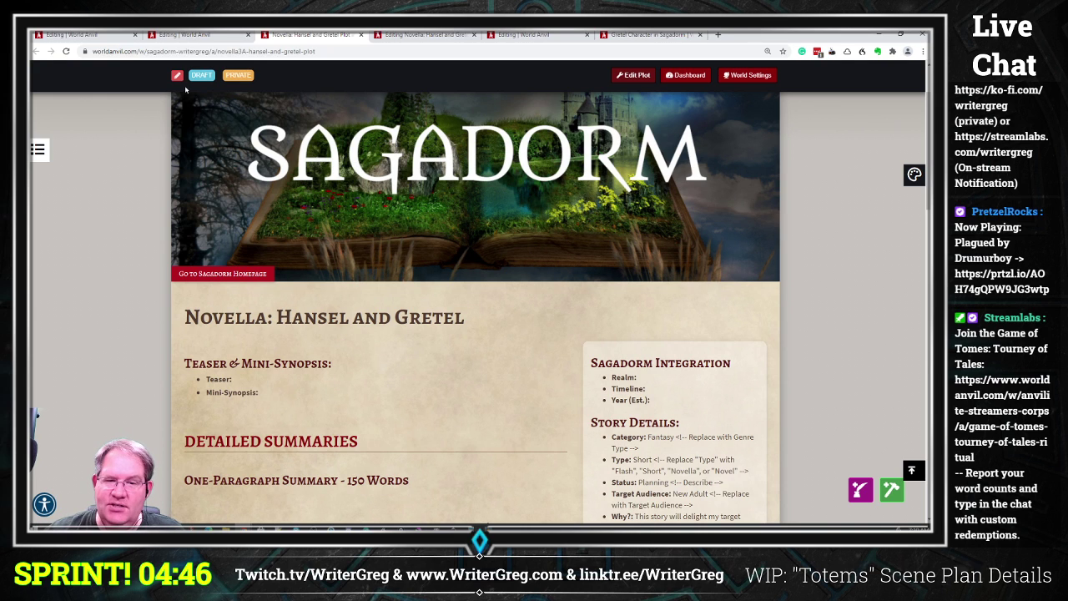
pyautogui.click(409, 39)
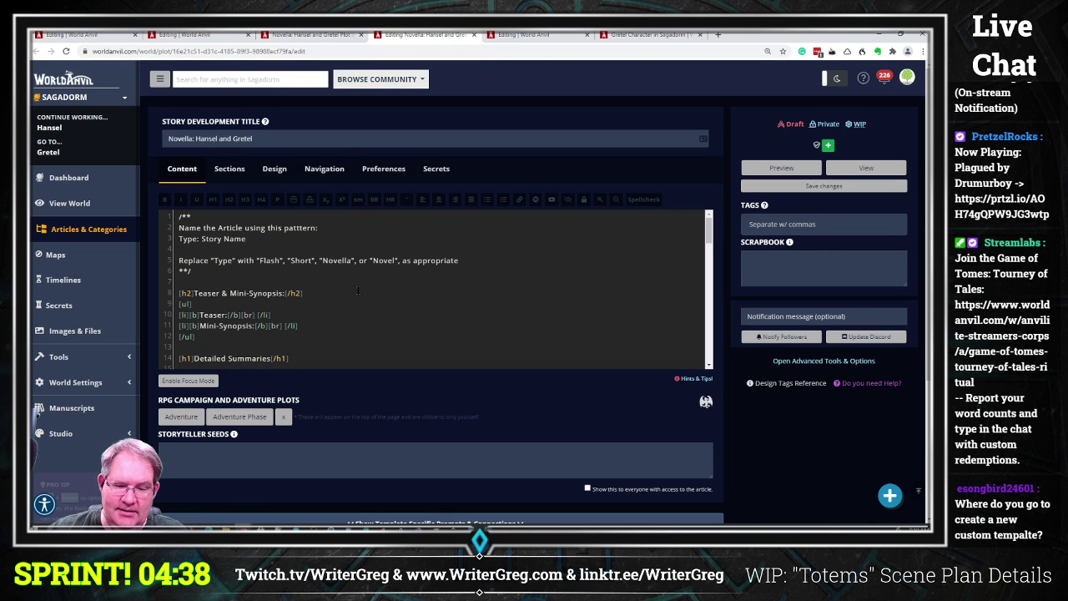
# Insert a mention link to the Gretel article in the first Point of View list item of the Characters section.
pyautogui.scroll(-6, 358, 291)
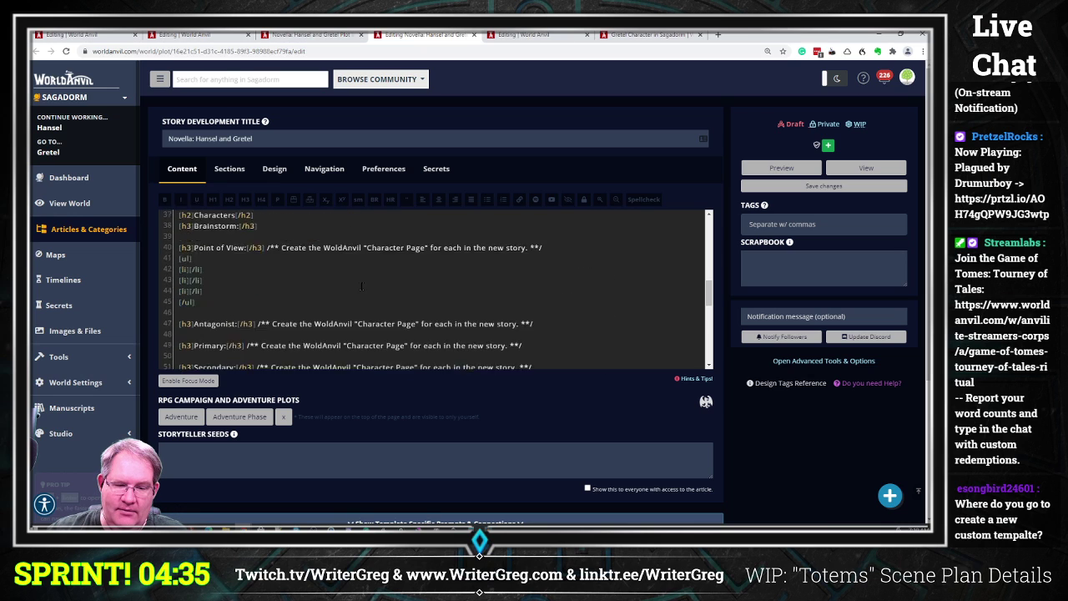
pyautogui.scroll(-1, 361, 287)
pyautogui.scroll(2, 275, 275)
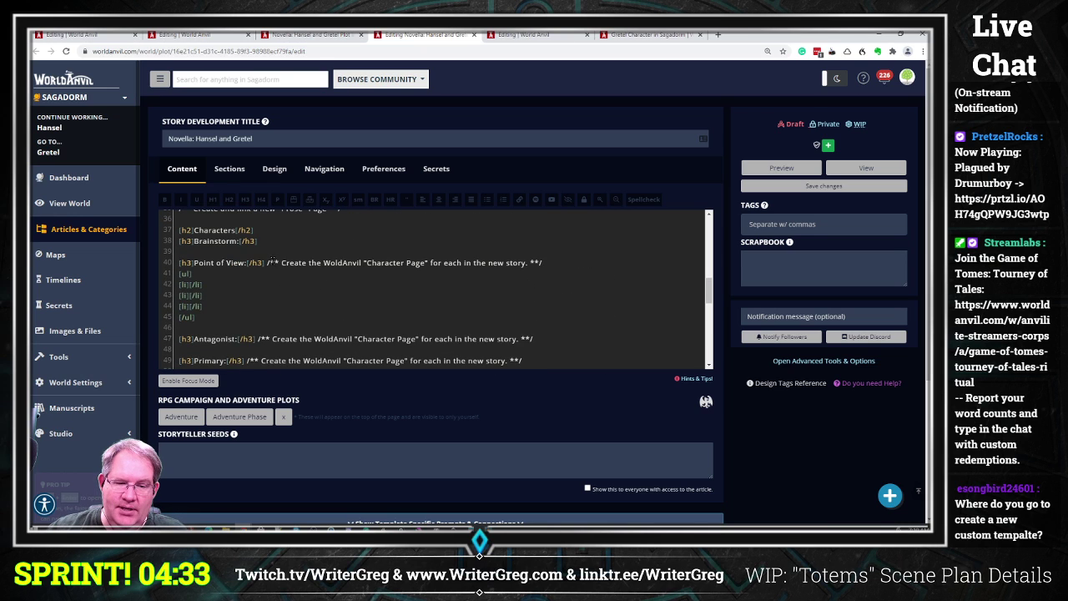
pyautogui.scroll(1, 271, 261)
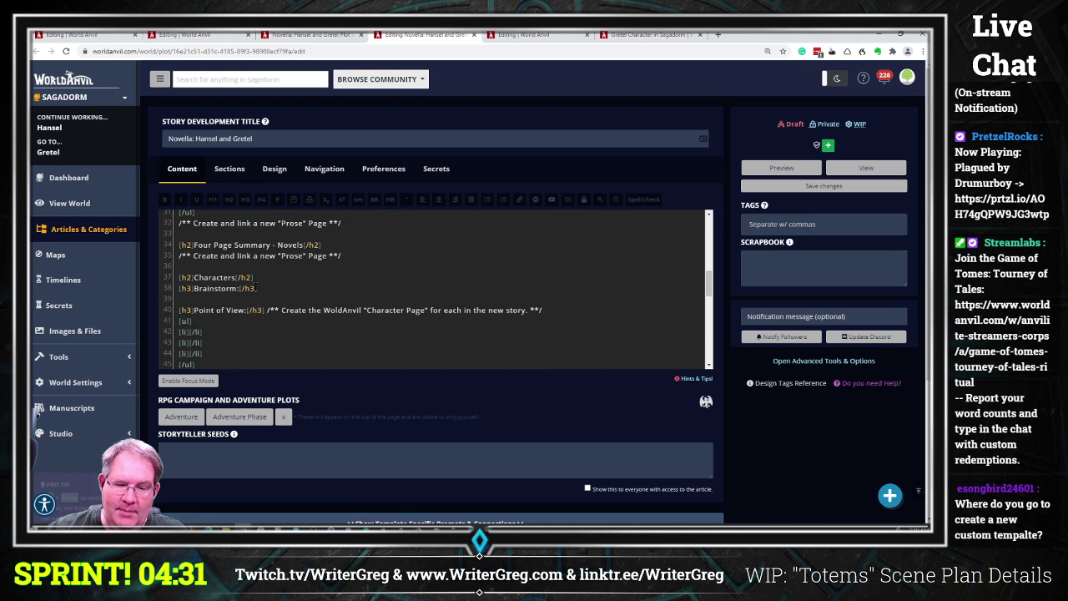
pyautogui.scroll(-2, 250, 282)
pyautogui.scroll(1, 200, 283)
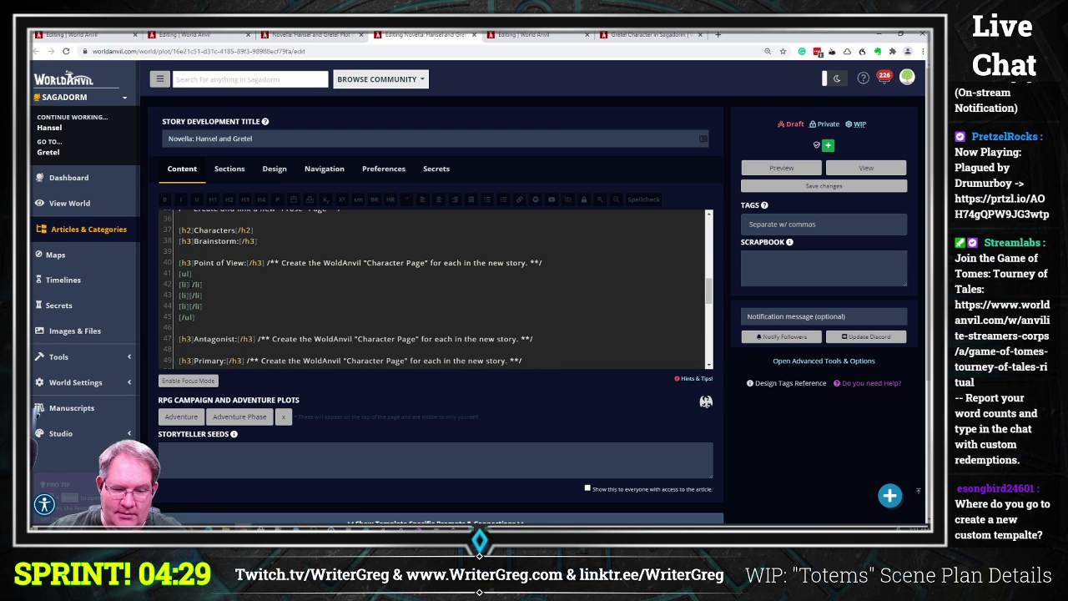
pyautogui.write('@g')
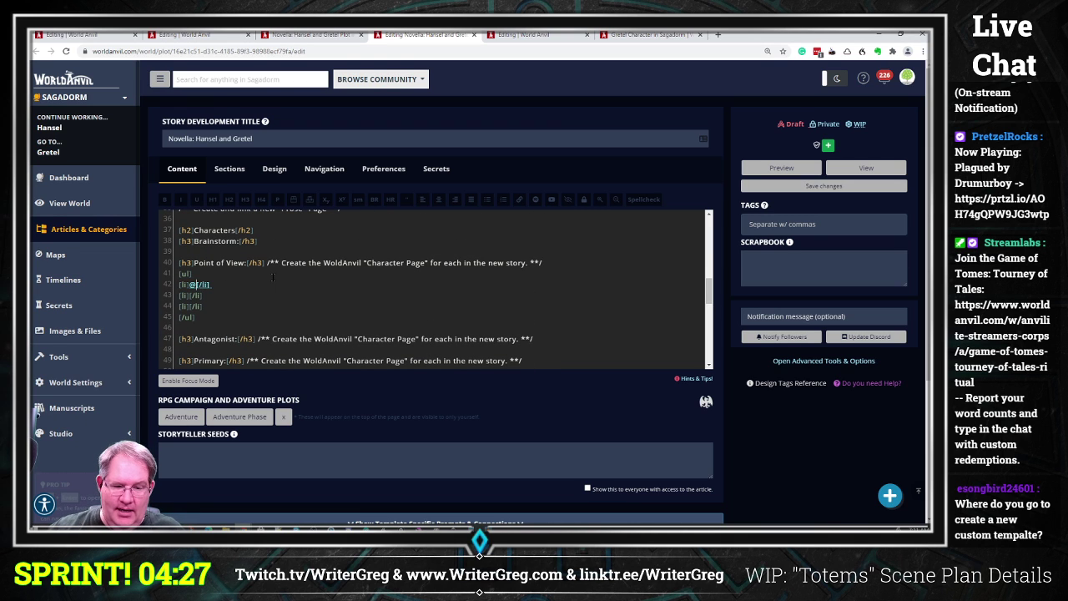
pyautogui.write('ret')
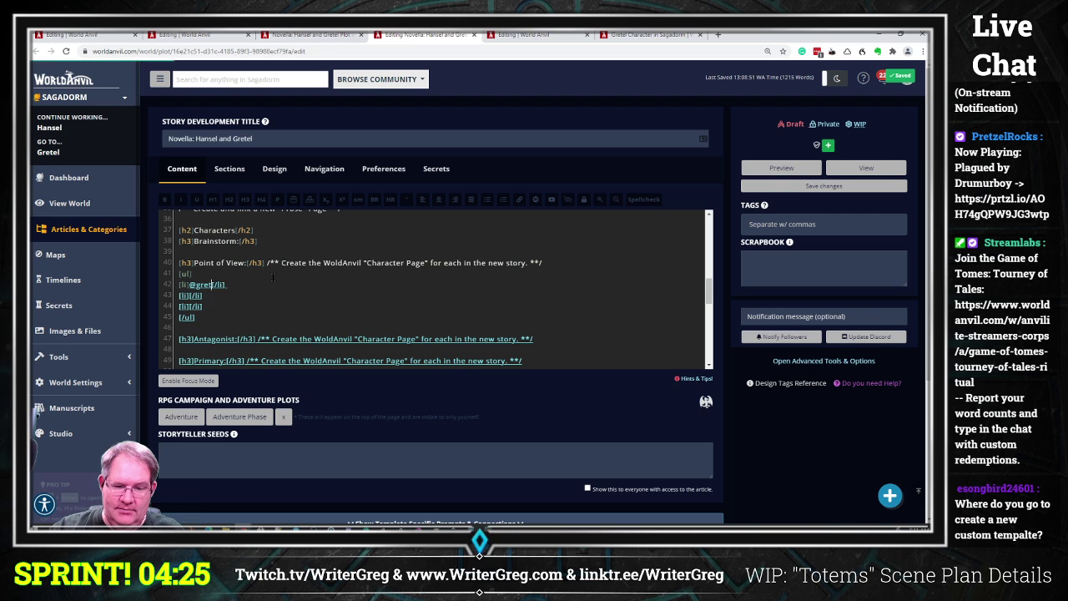
pyautogui.press('Return')
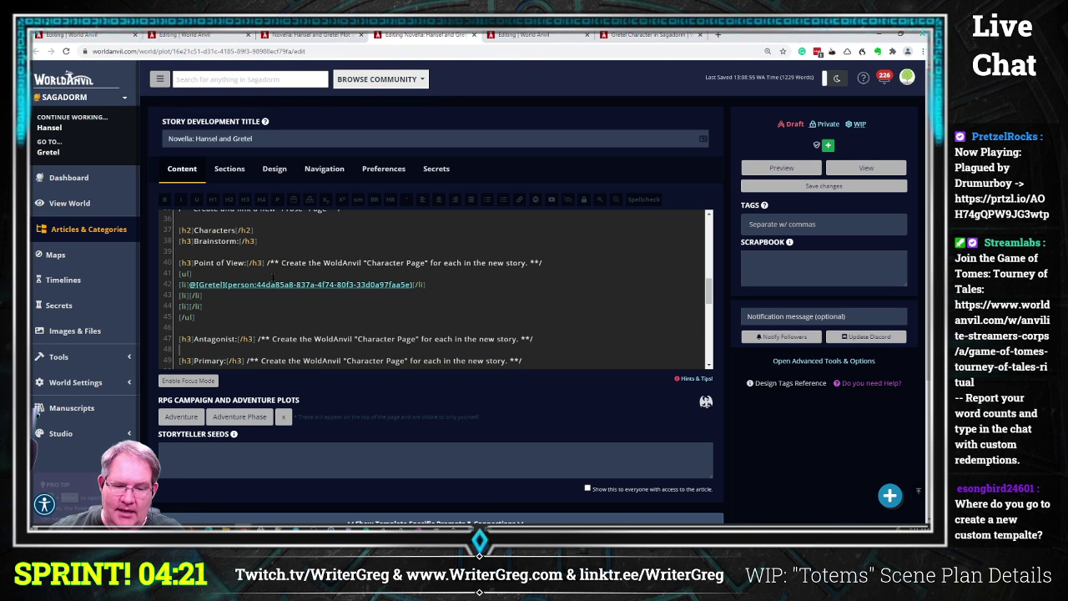
# Add an empty line below the Secondary heading in the Characters section.
pyautogui.press('Down')
pyautogui.press('Down')
pyautogui.press('Down')
pyautogui.press('Down')
pyautogui.press('Down')
pyautogui.press('Down')
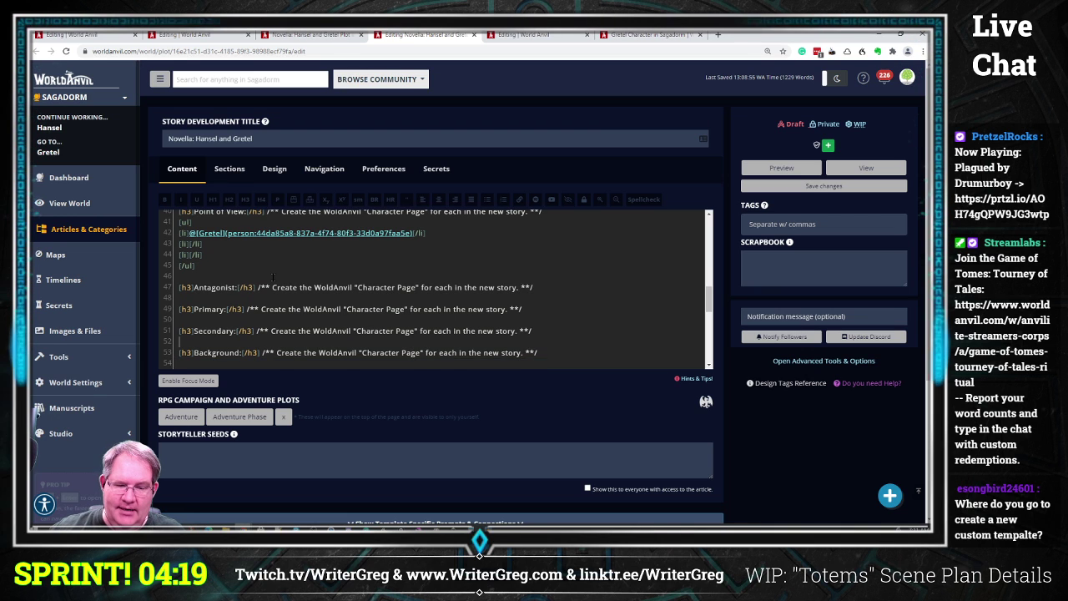
pyautogui.press('Return')
# Copy the whole Point of View bullet list, including its Gretel link, and paste it directly under the Secondary heading.
pyautogui.press('Up')
pyautogui.press('Up')
pyautogui.press('Up')
pyautogui.press('Up')
pyautogui.press('Up')
pyautogui.press('Up')
pyautogui.press('Up')
pyautogui.press('Up')
pyautogui.press('Up')
pyautogui.press('Up')
pyautogui.press('Up')
pyautogui.press('Up')
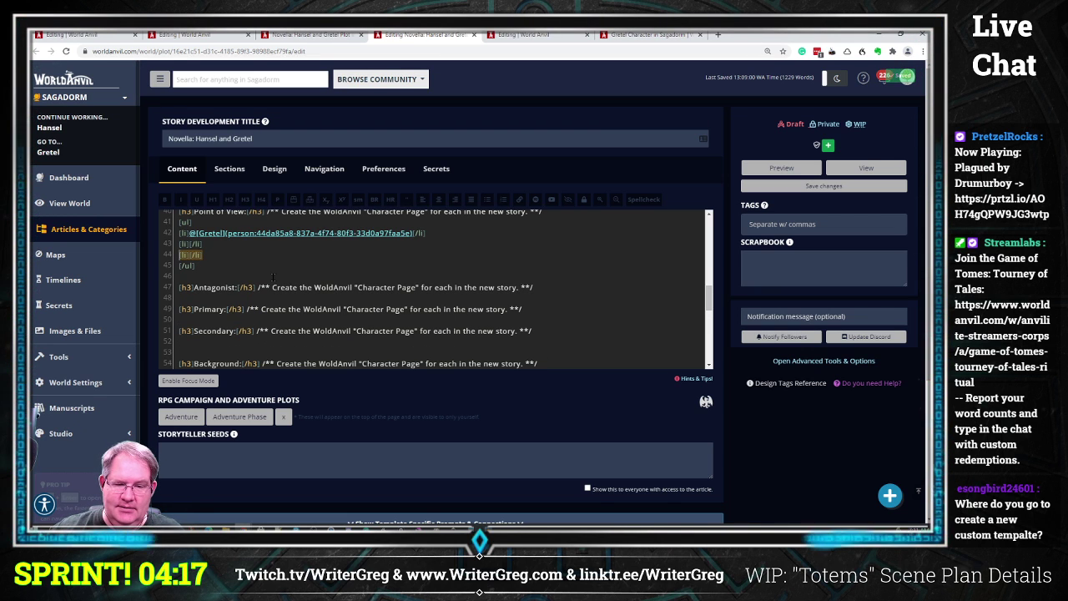
pyautogui.hotkey('shift', 'Down')
pyautogui.hotkey('shift', 'Down')
pyautogui.hotkey('shift', 'Down')
pyautogui.hotkey('shift', 'Down')
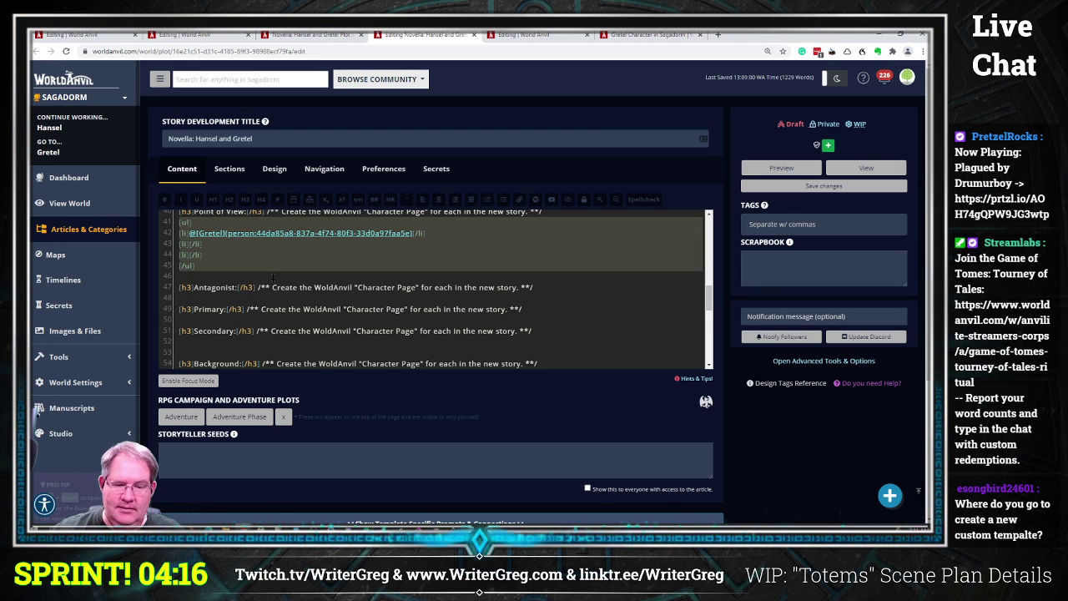
pyautogui.press('Down')
pyautogui.press('Down')
pyautogui.press('Down')
pyautogui.press('Down')
pyautogui.press('Down')
pyautogui.press('Down')
pyautogui.press('Down')
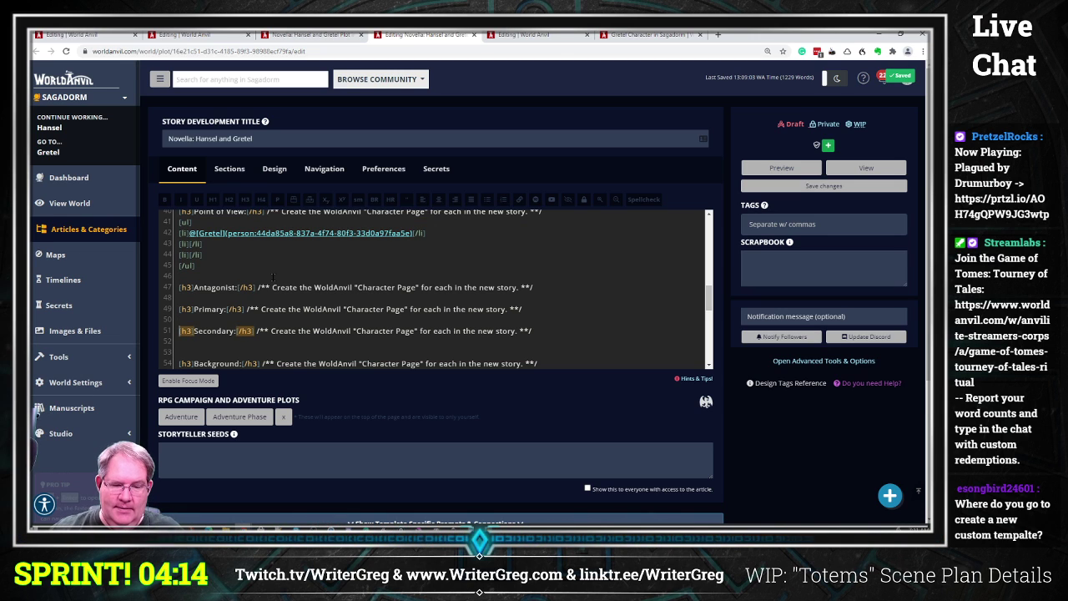
pyautogui.write('[ul] [li]@[Gretel](person:44da85a8-837a-4f74-80f3-33d0a97faa5e)[/li] [li][/li] [li][/li] [/ul]')
# Replace the Gretel link in the first Secondary list item with a mention link to the Hansel person article.
pyautogui.press('Up')
pyautogui.press('Up')
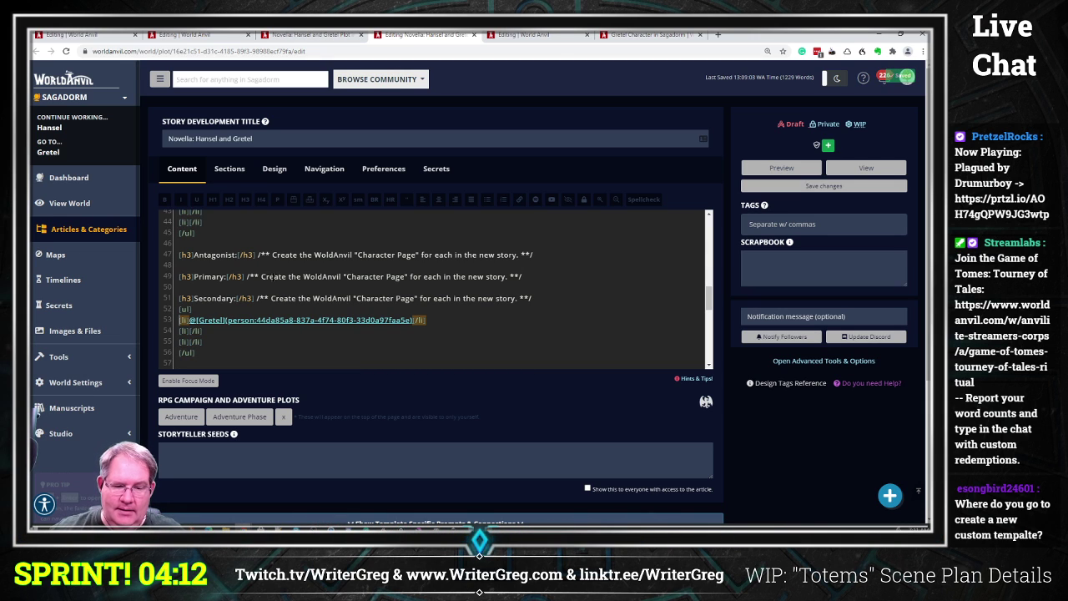
pyautogui.press('Up')
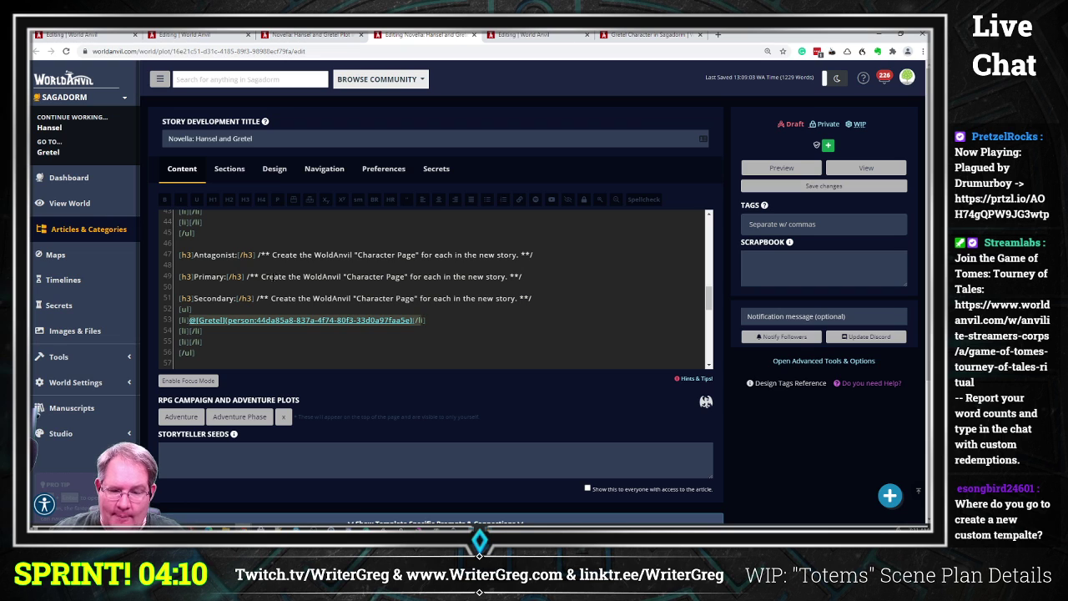
pyautogui.press('BackSpace')
pyautogui.write('@')
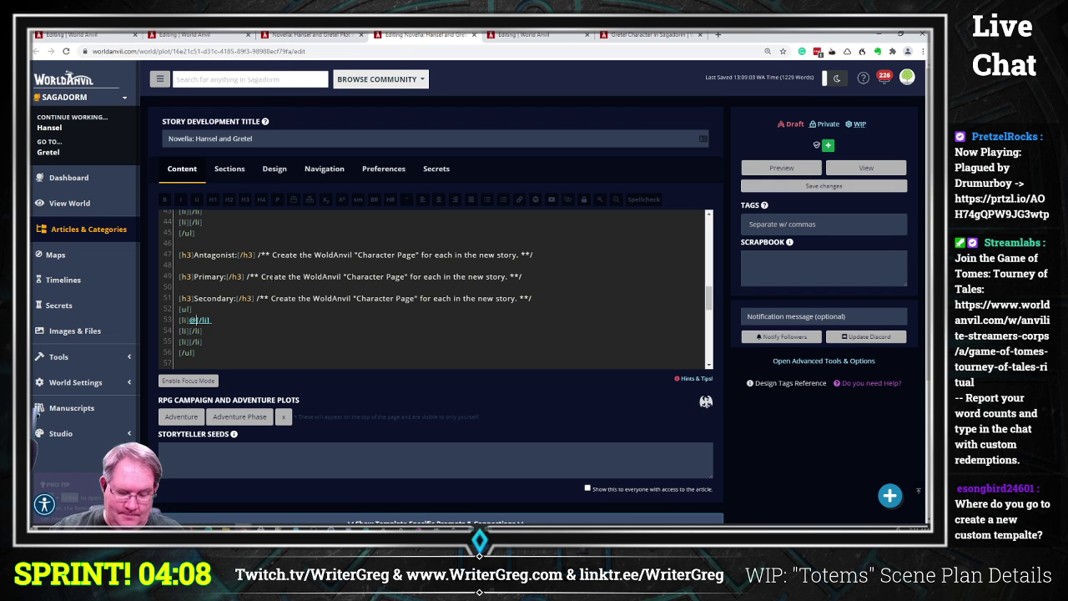
pyautogui.write('hans')
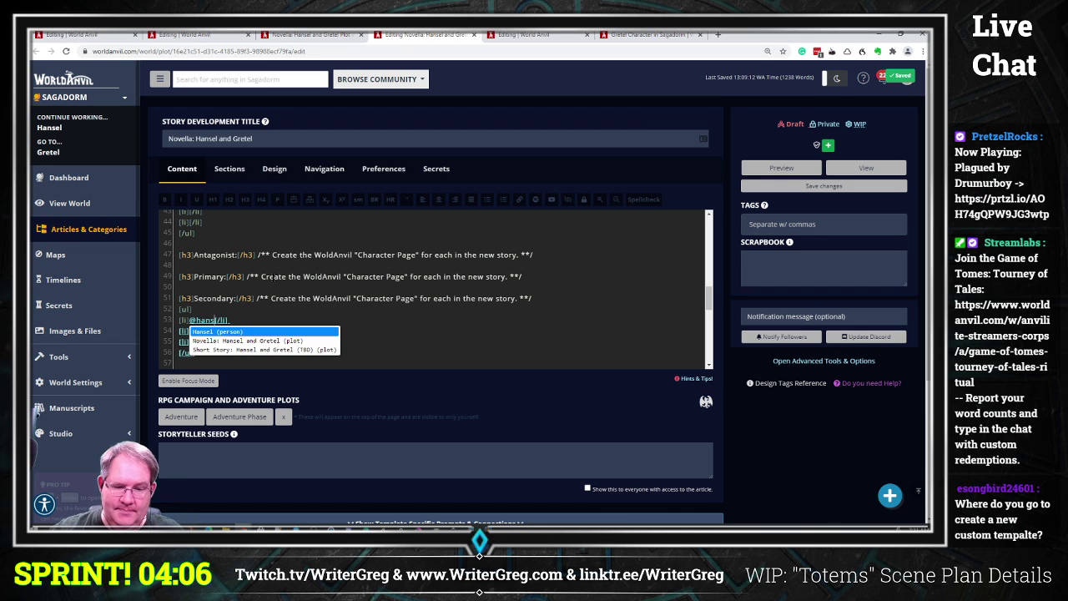
pyautogui.press('Return')
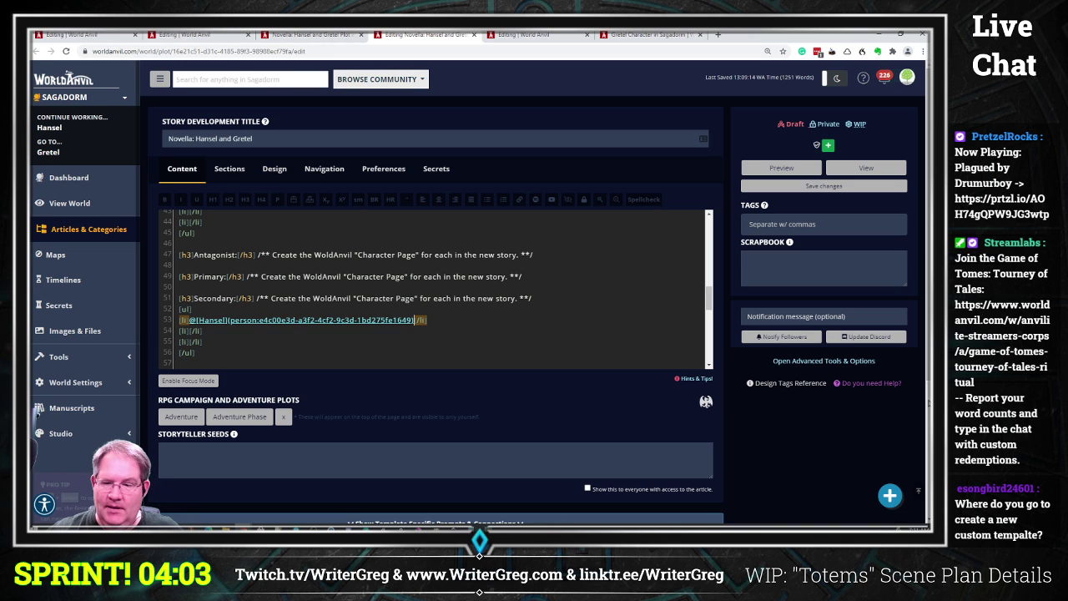
# Save the plot and check the Characters section on its refreshed article page in the other browser tab.
pyautogui.click(822, 186)
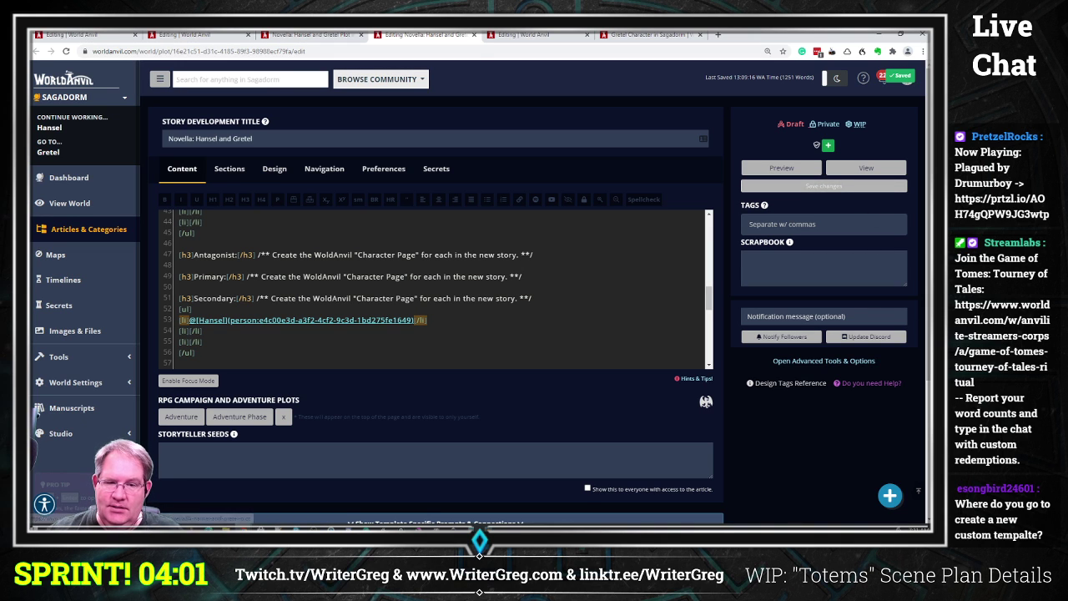
pyautogui.click(284, 35)
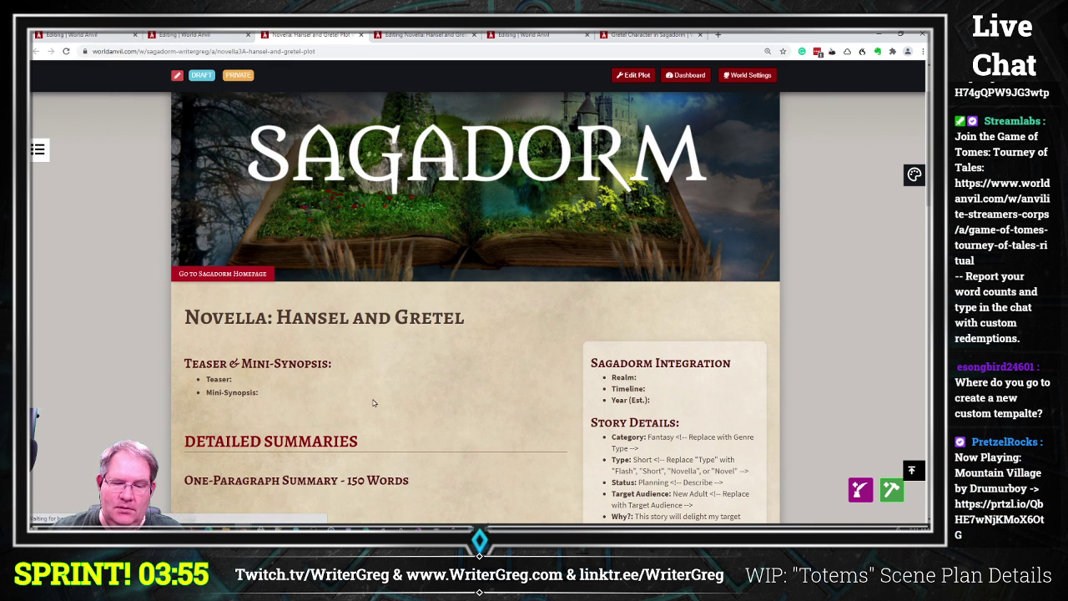
pyautogui.scroll(-7, 373, 403)
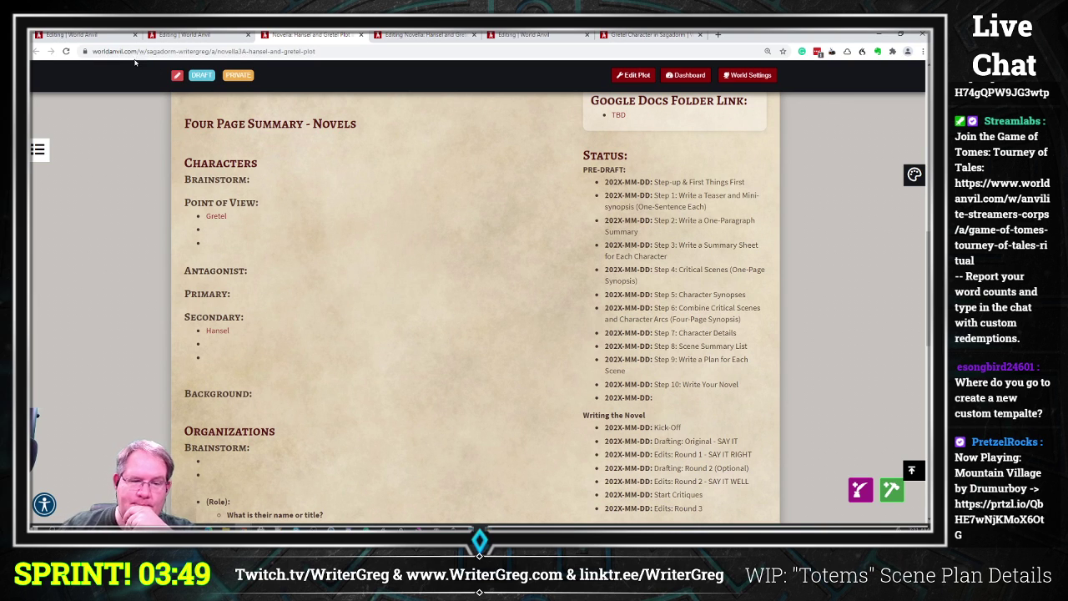
# Return to the first World Anvil tab and open the Creator's Studio list of article templates.
pyautogui.click(113, 36)
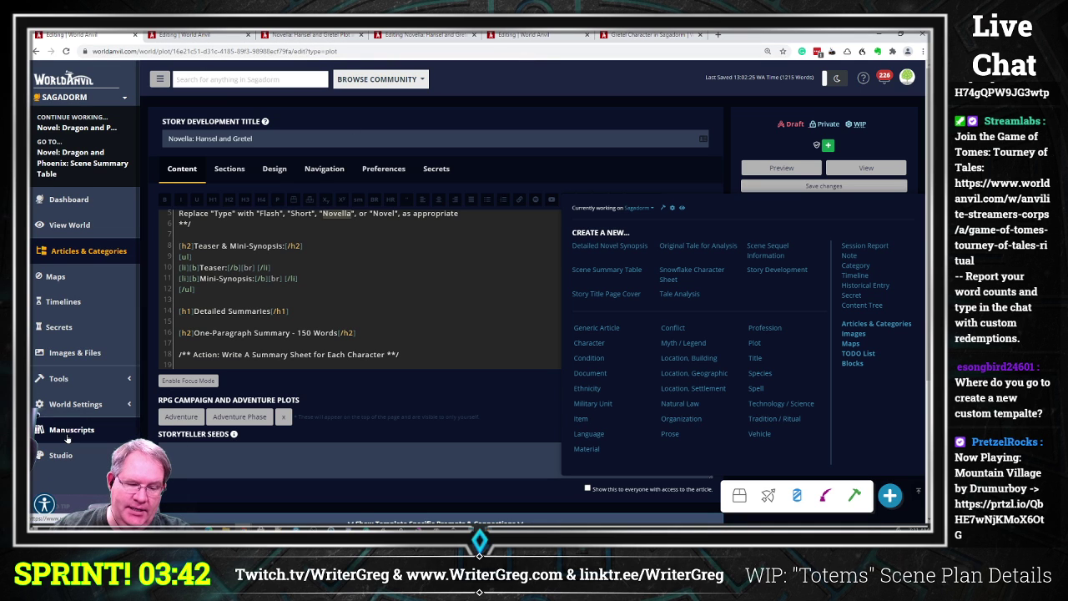
pyautogui.scroll(-2, 84, 366)
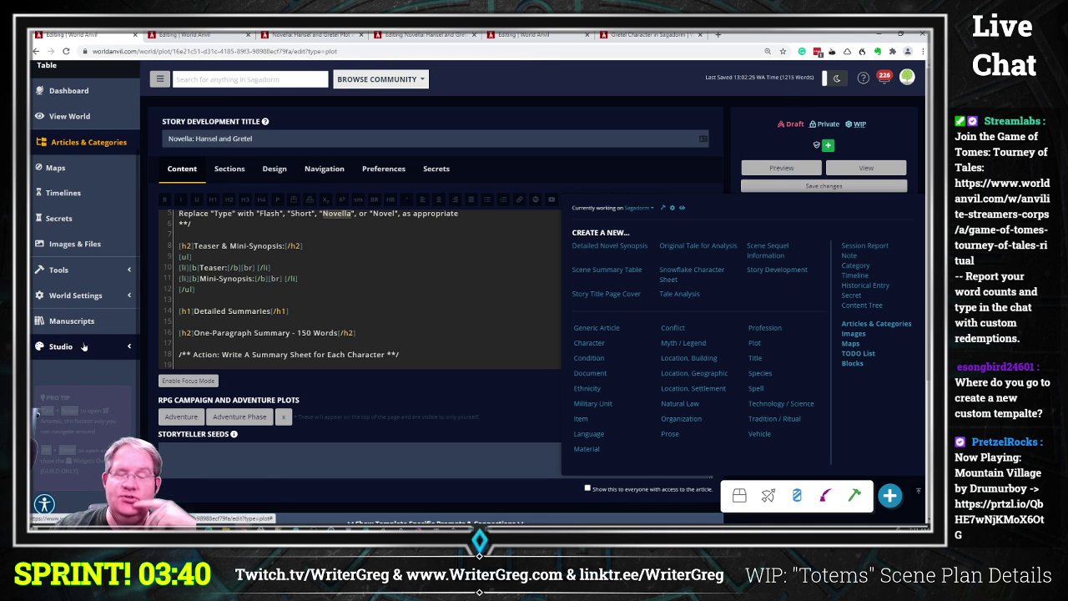
pyautogui.click(87, 349)
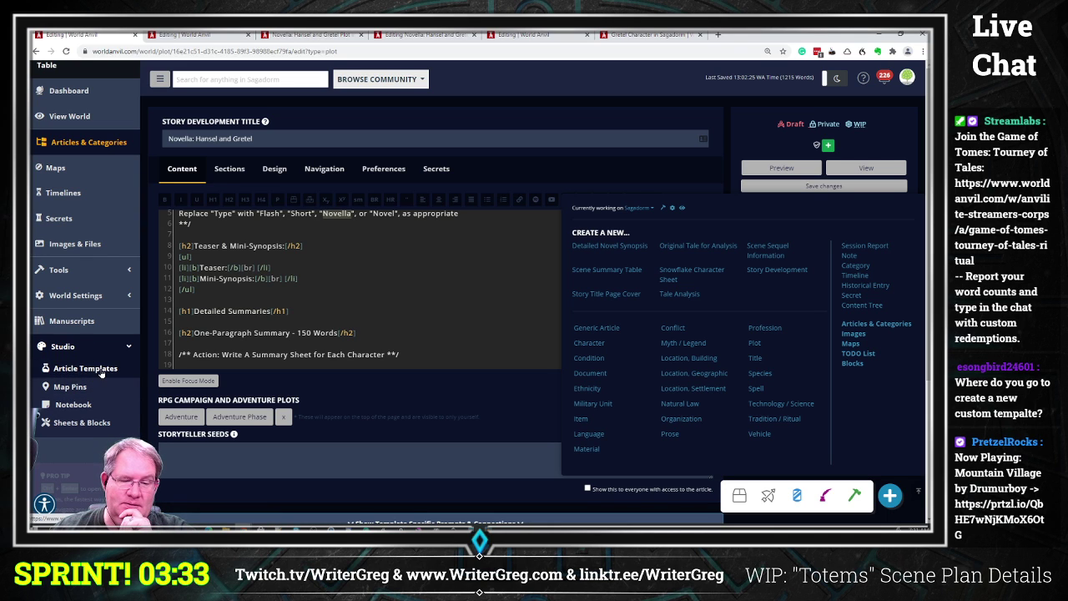
pyautogui.click(101, 372)
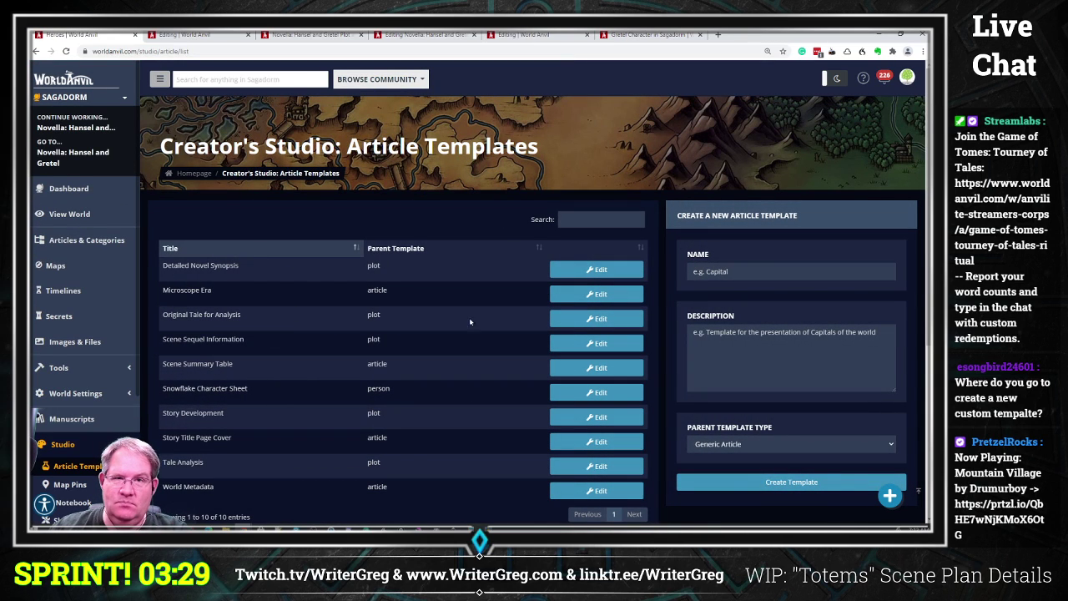
pyautogui.scroll(-3, 299, 275)
pyautogui.scroll(3, 229, 224)
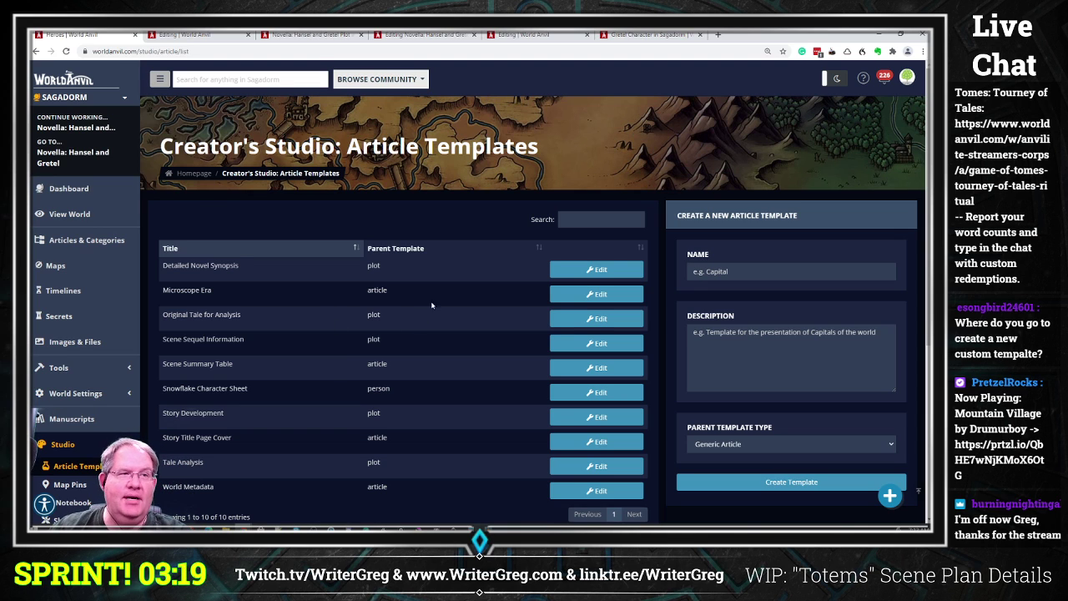
# Examine the name, description and parent template type options in the form for creating a new article template.
pyautogui.click(758, 276)
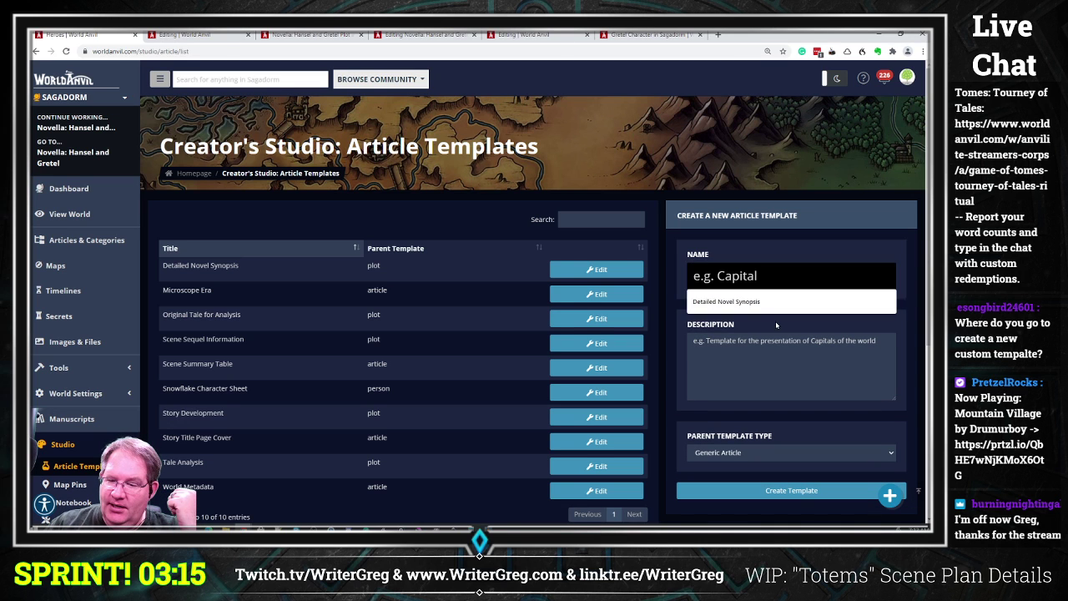
pyautogui.click(774, 357)
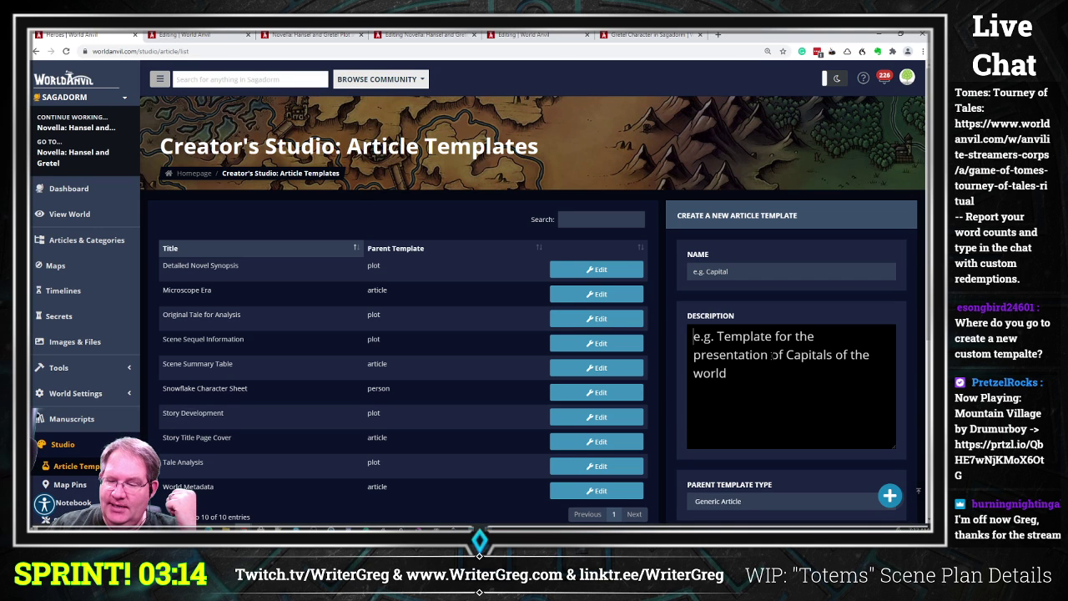
pyautogui.scroll(-2, 763, 359)
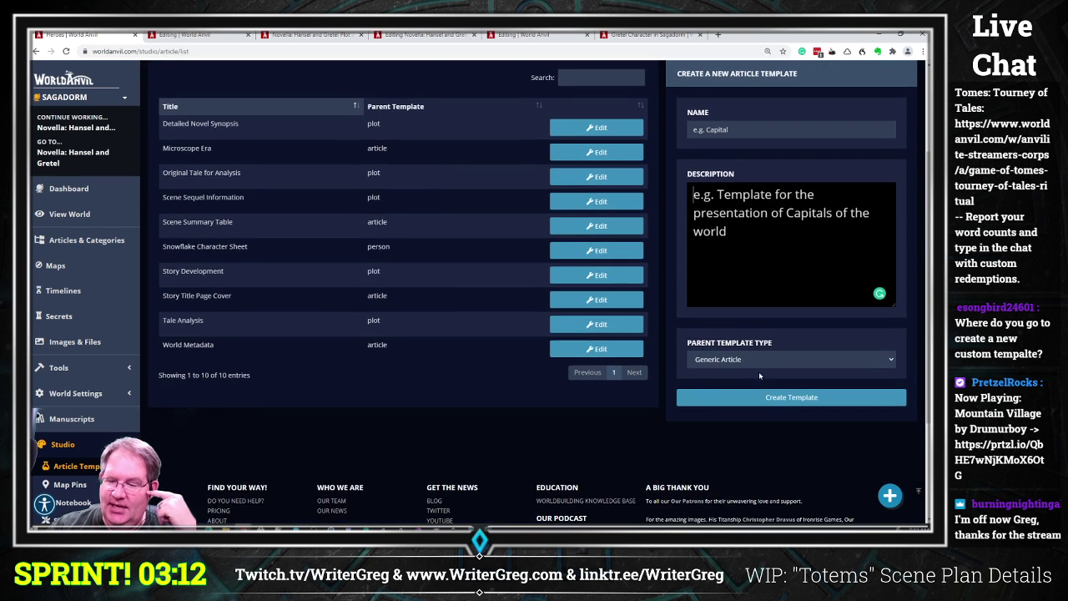
pyautogui.click(755, 360)
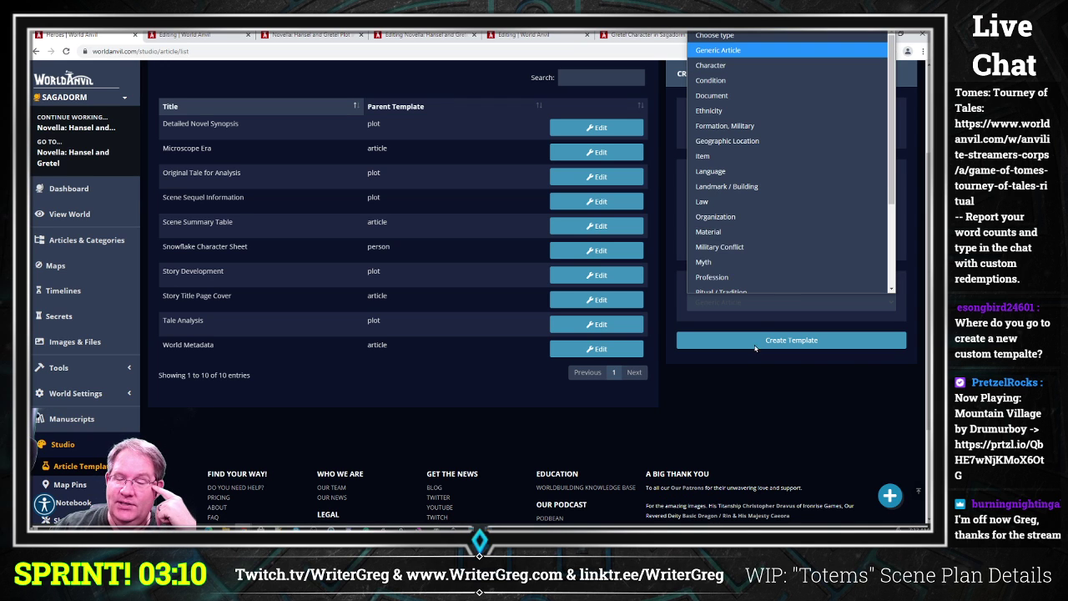
pyautogui.scroll(-3, 777, 215)
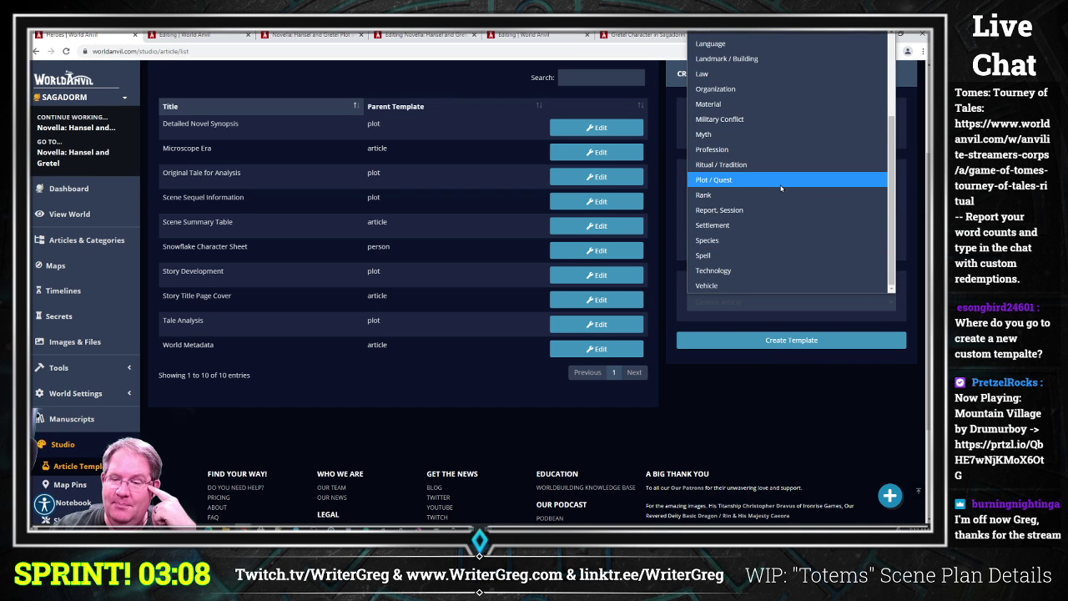
pyautogui.scroll(2, 782, 184)
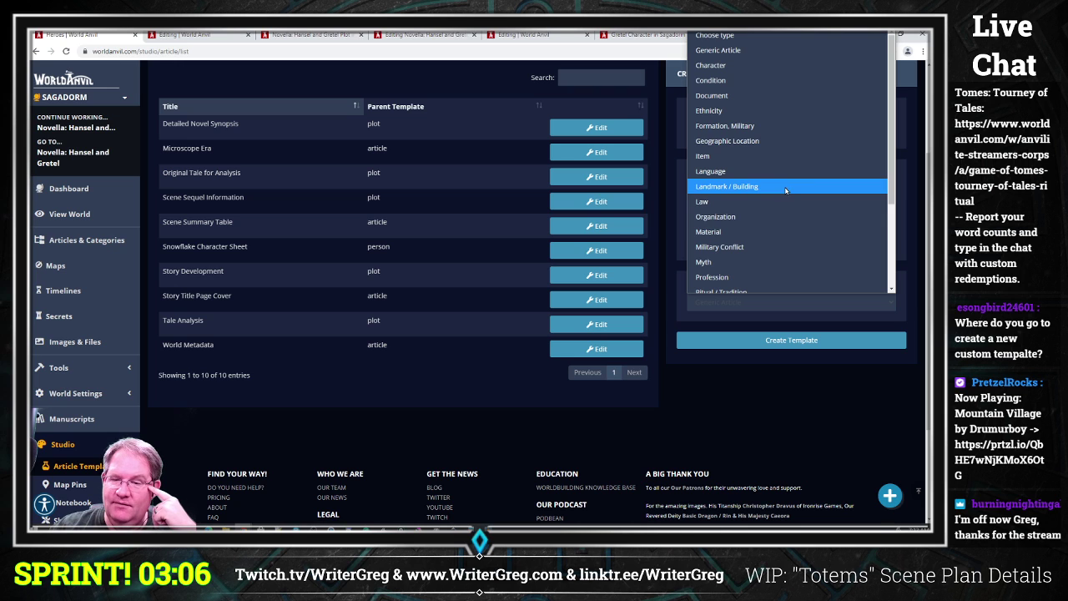
pyautogui.scroll(3, 907, 199)
pyautogui.scroll(-1, 905, 205)
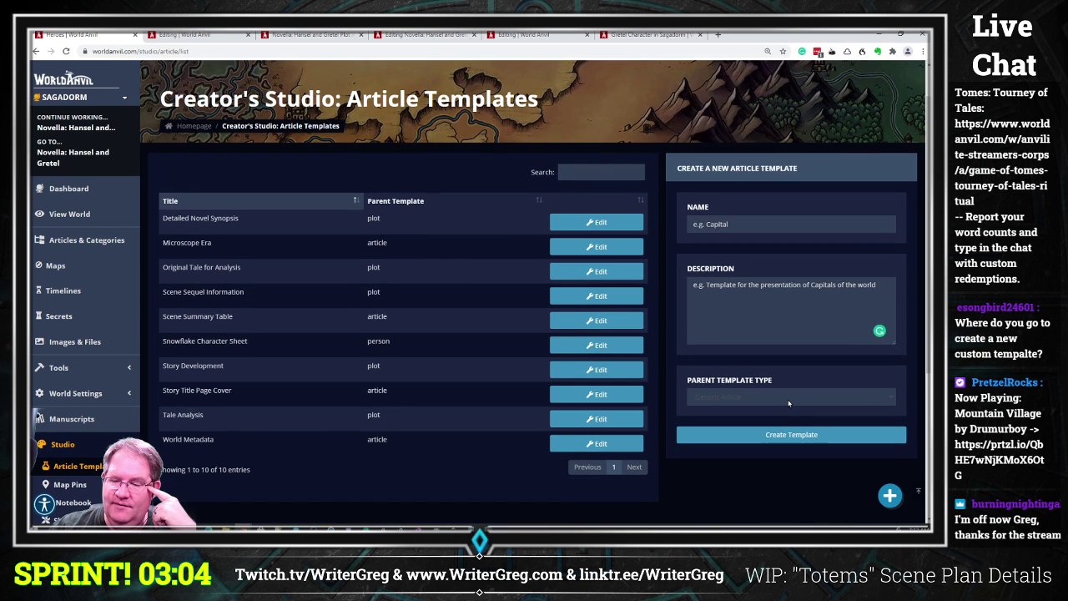
# Set the new article template's parent template type to Item.
pyautogui.click(746, 398)
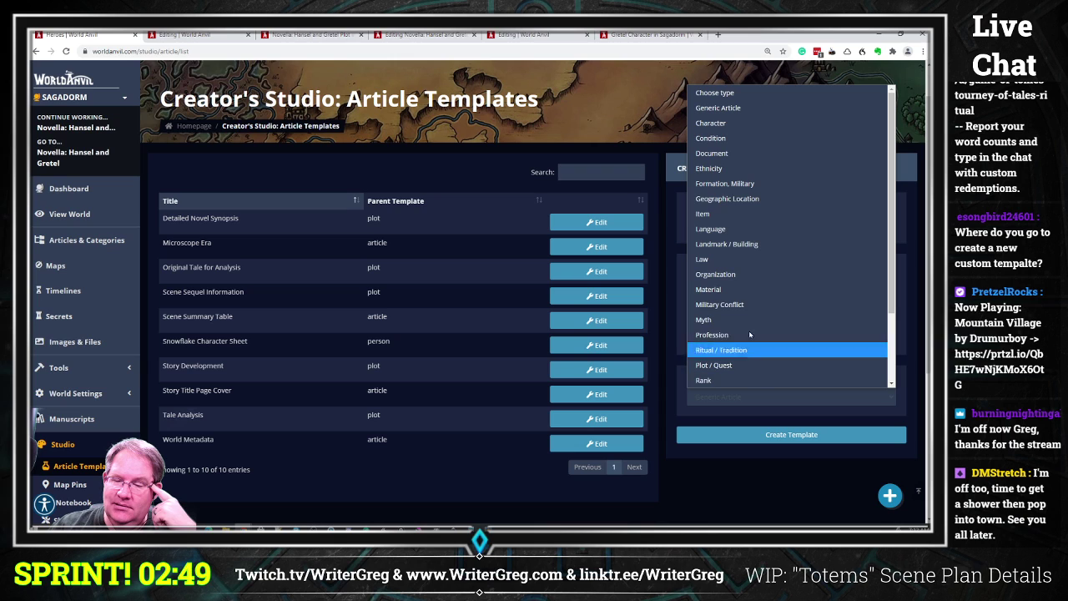
pyautogui.click(751, 217)
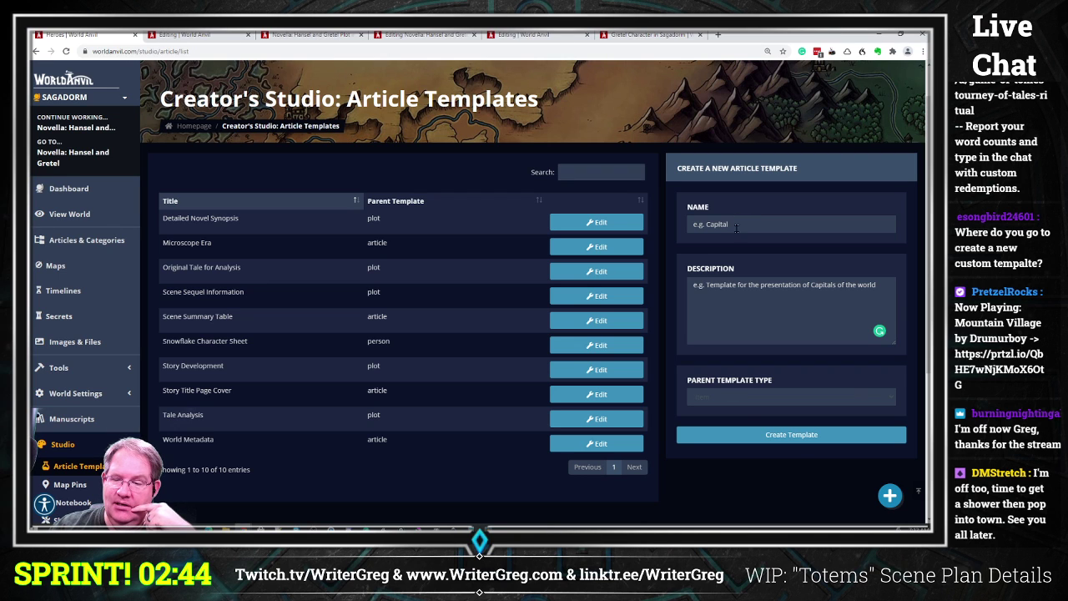
pyautogui.click(742, 397)
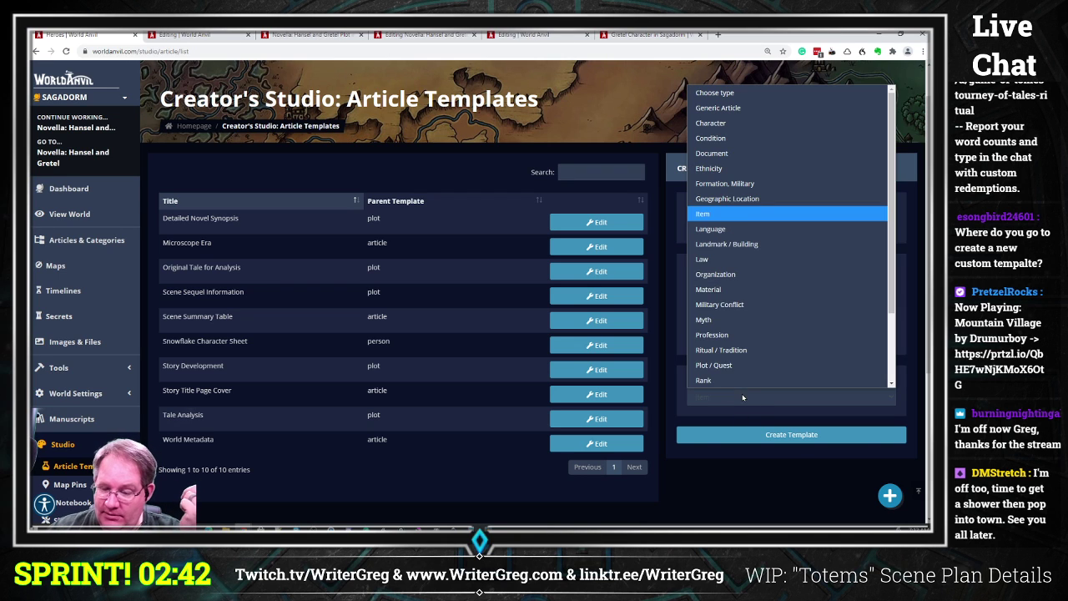
pyautogui.click(700, 217)
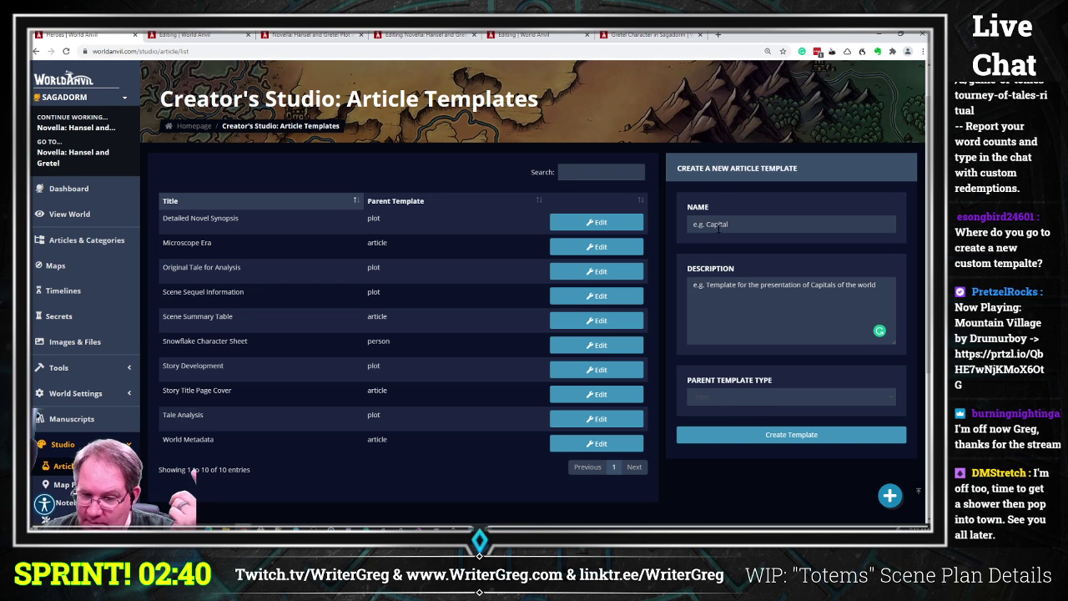
# Name the new template "Totem", give it the description "Magical Item in Sagadorm" and create it.
pyautogui.click(717, 225)
pyautogui.write('Totem')
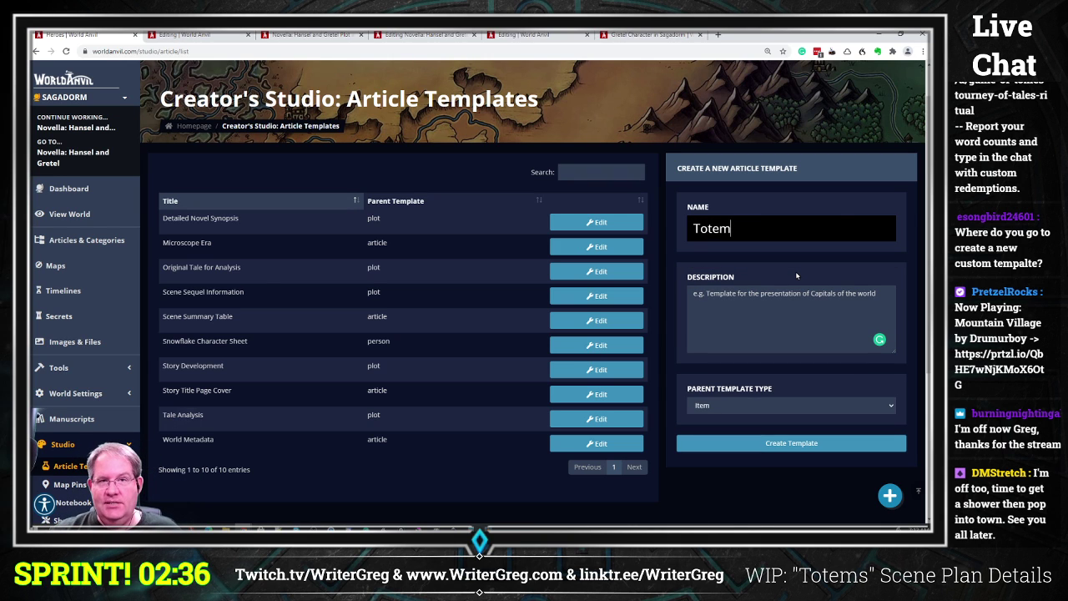
pyautogui.press('Tab')
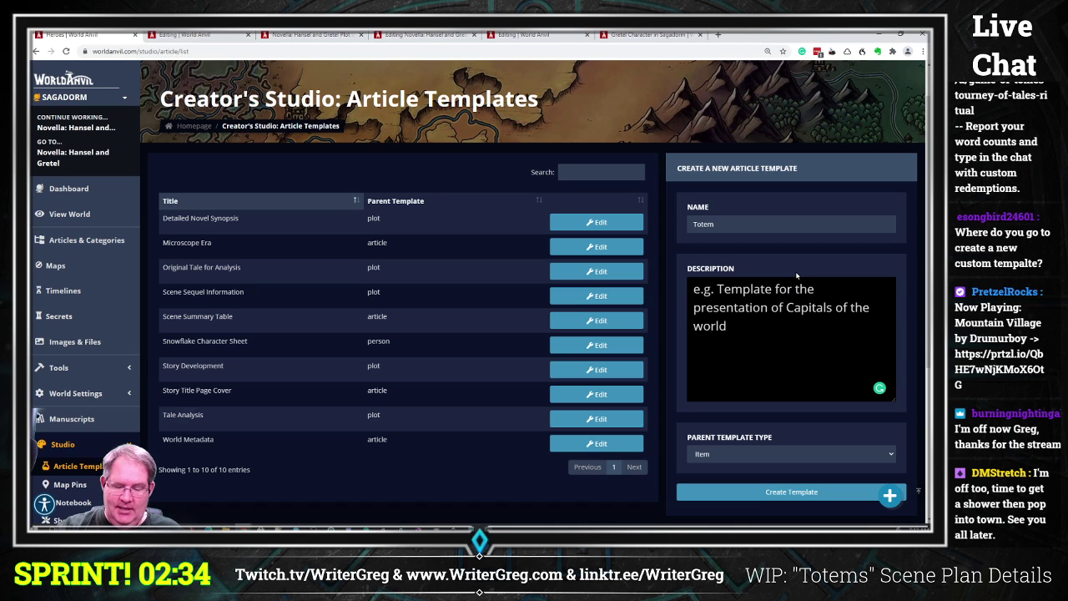
pyautogui.write('Magical Item')
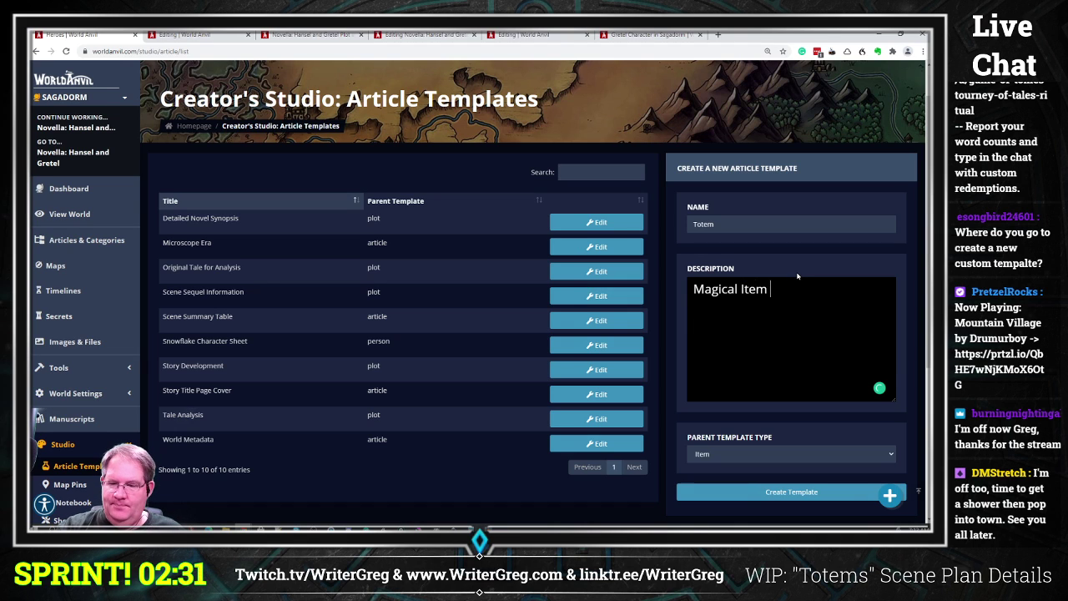
pyautogui.write(' in Saga')
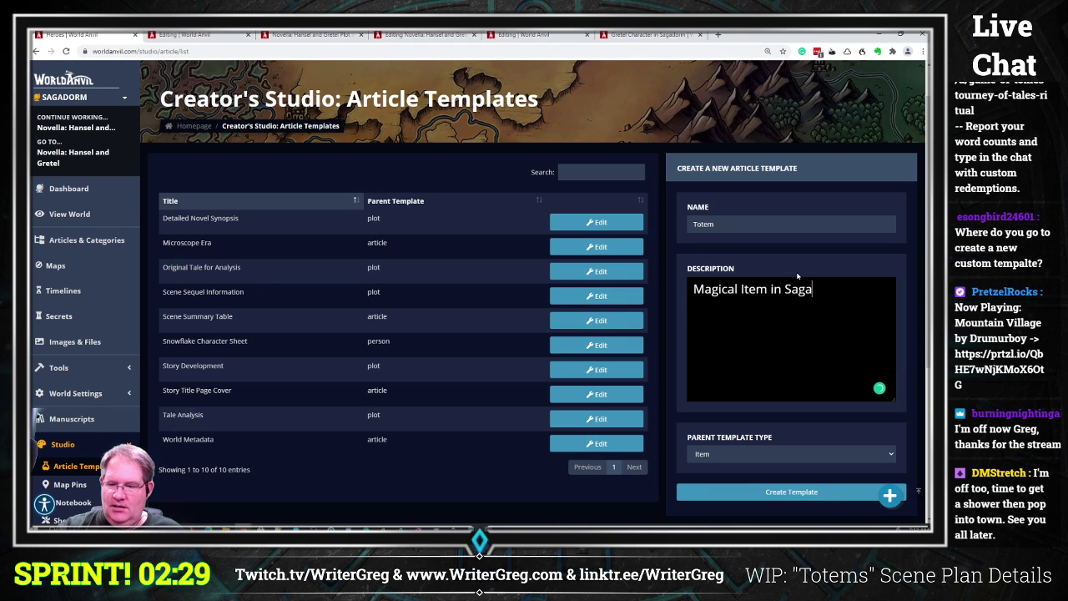
pyautogui.write('dorm')
pyautogui.press('Tab')
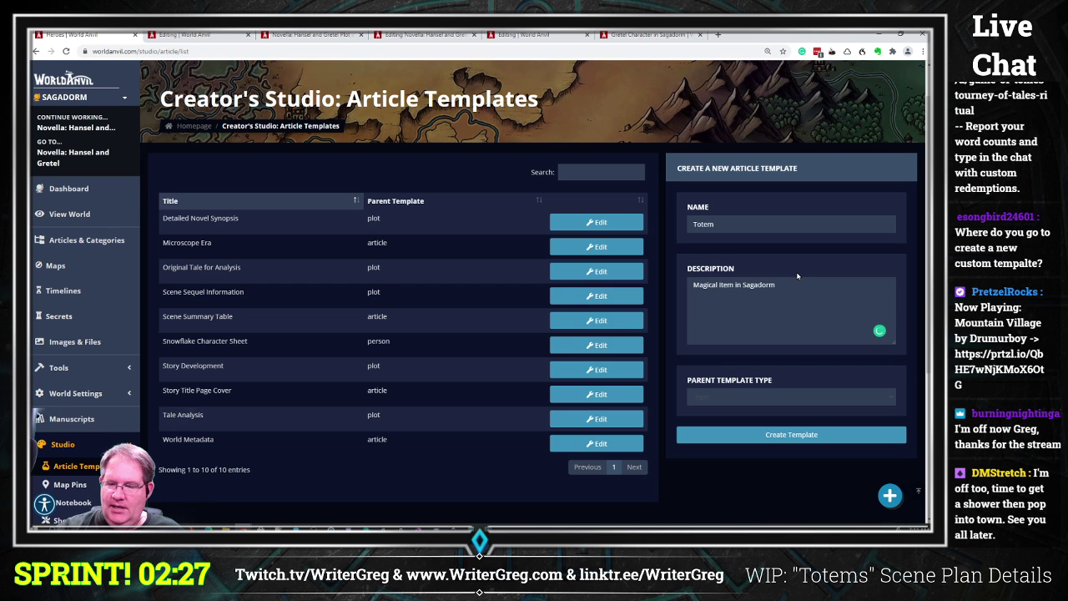
pyautogui.click(790, 436)
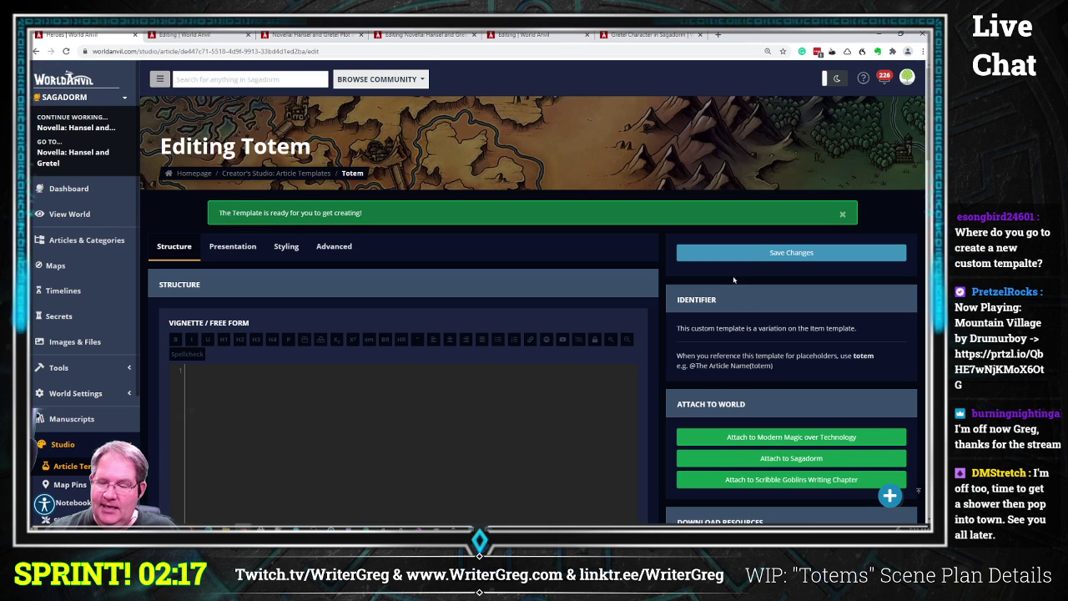
# Attach the Totem template to the Sagadorm world and look over its Structure fields.
pyautogui.scroll(-3, 734, 280)
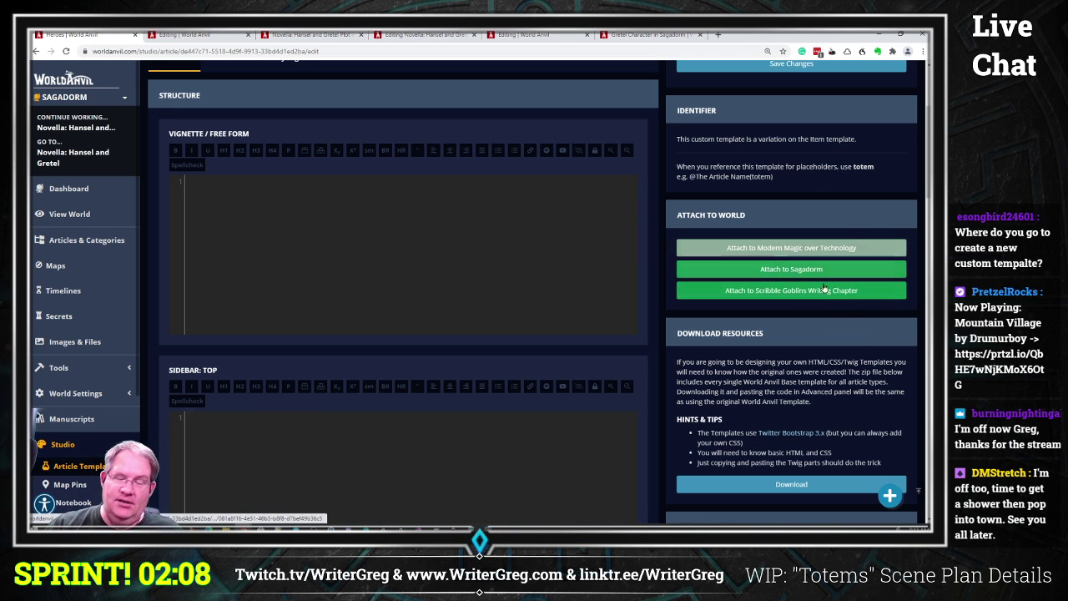
pyautogui.click(805, 270)
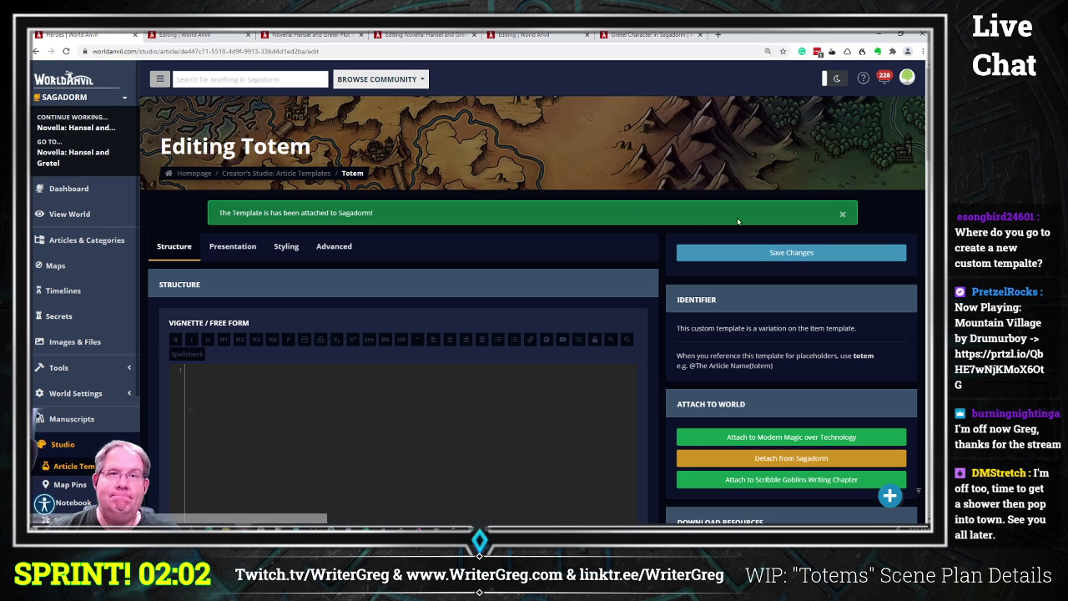
pyautogui.scroll(-1, 247, 259)
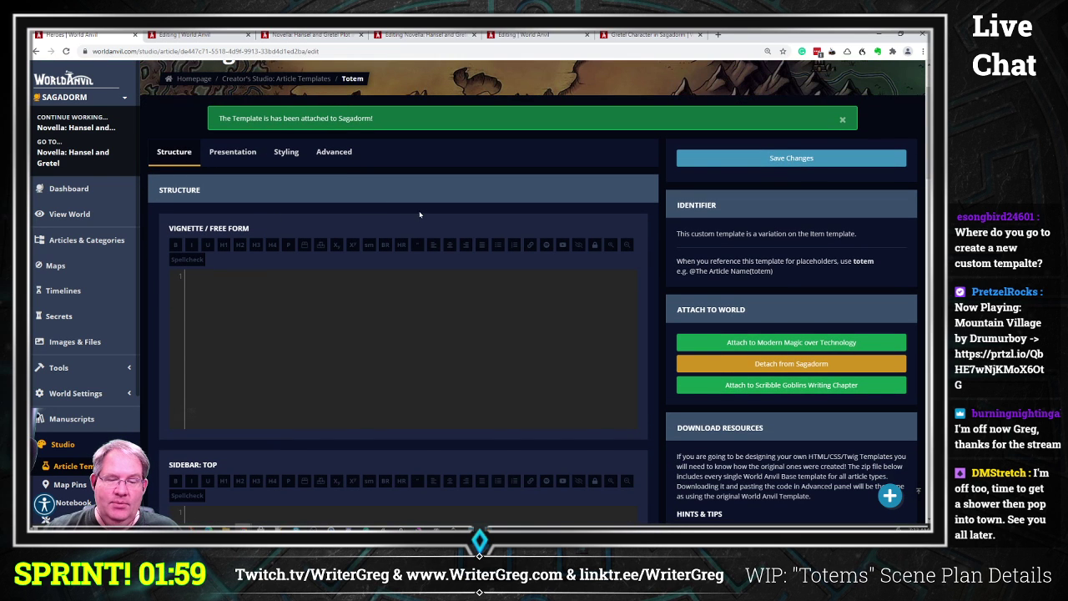
pyautogui.scroll(-4, 226, 381)
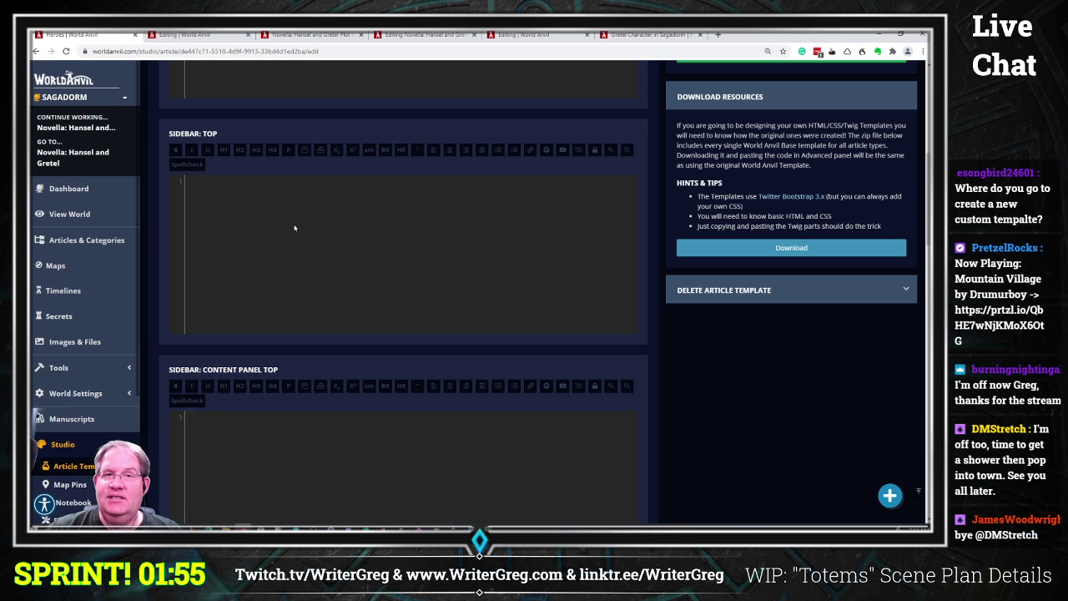
pyautogui.scroll(3, 342, 262)
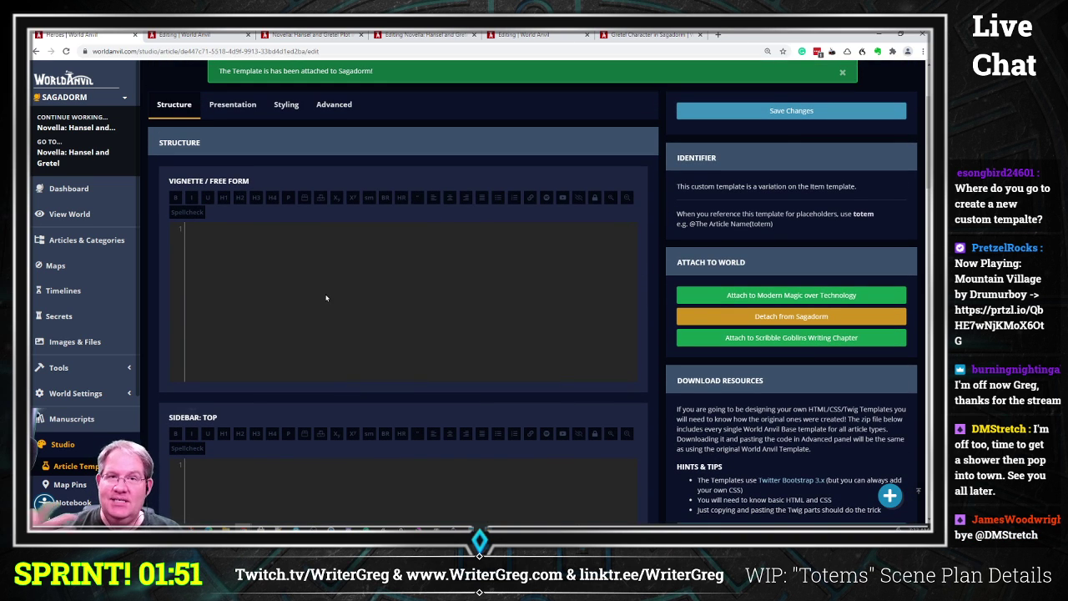
# Examine the Totem template's Structure fields, from Vignette / Free Form through the sidebar and footer sections to Tags.
pyautogui.scroll(-1, 296, 307)
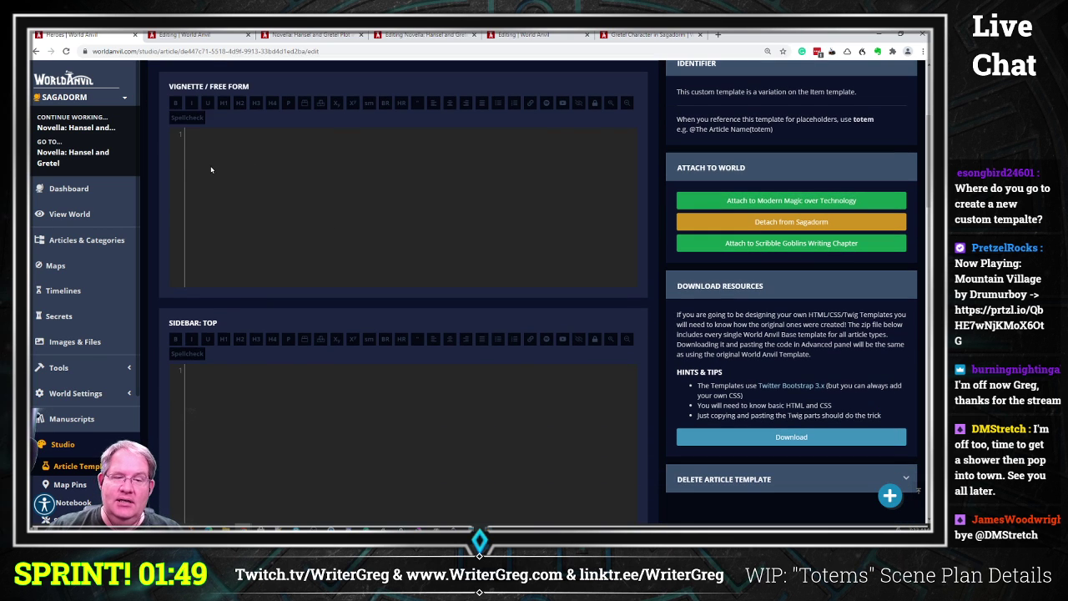
pyautogui.scroll(-3, 245, 321)
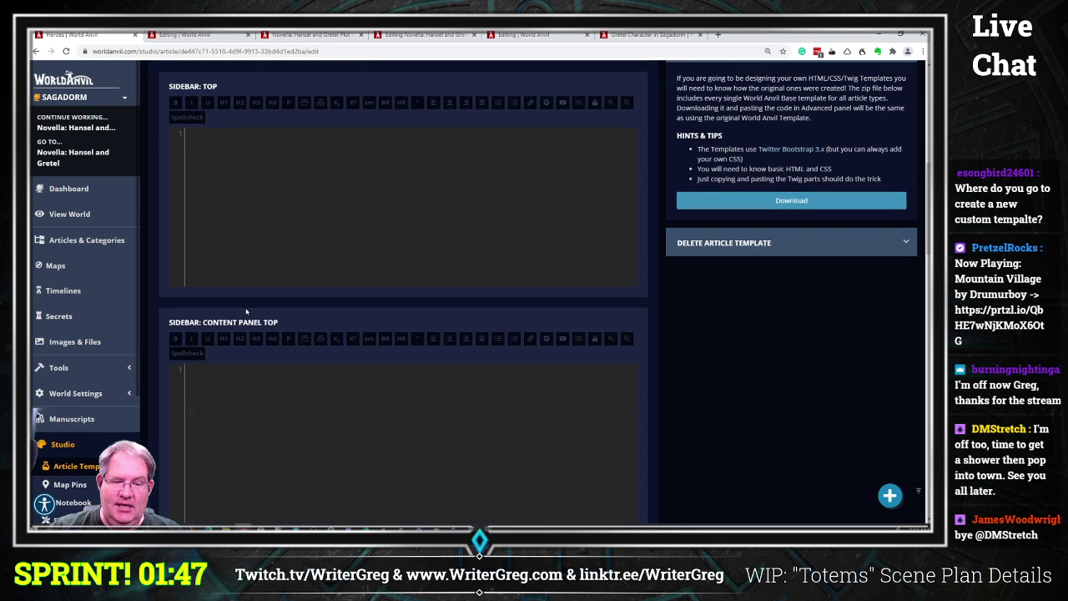
pyautogui.scroll(-3, 276, 321)
pyautogui.scroll(-3, 321, 325)
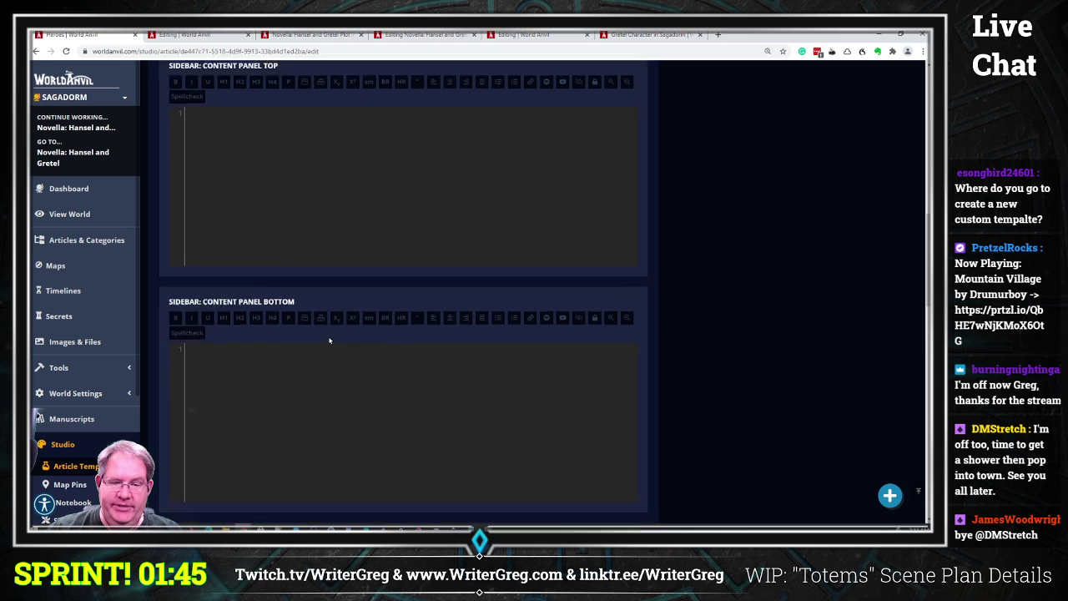
pyautogui.scroll(-5, 312, 303)
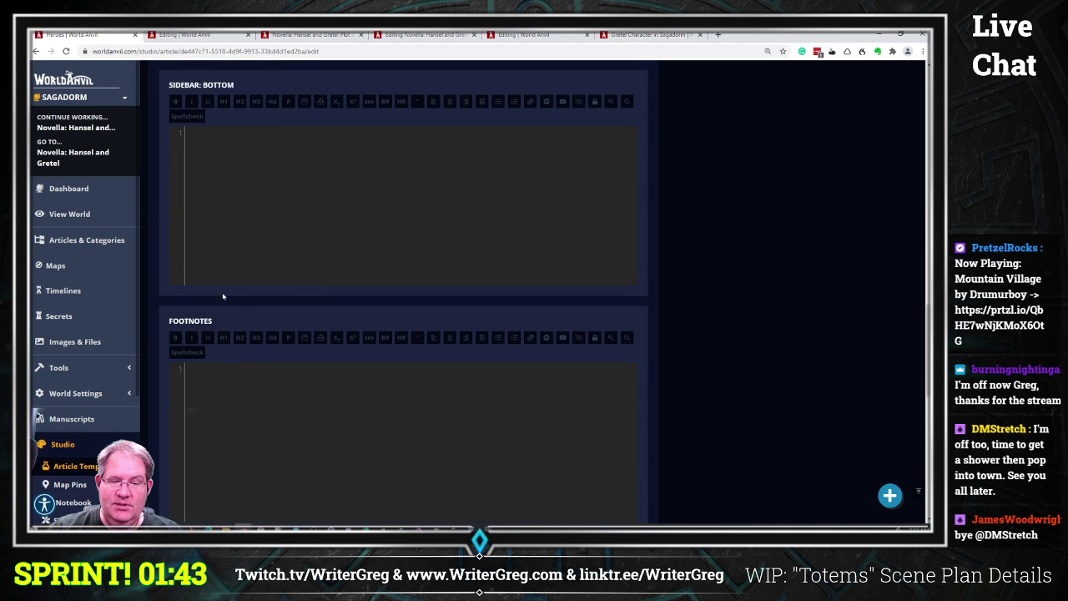
pyautogui.scroll(-4, 220, 303)
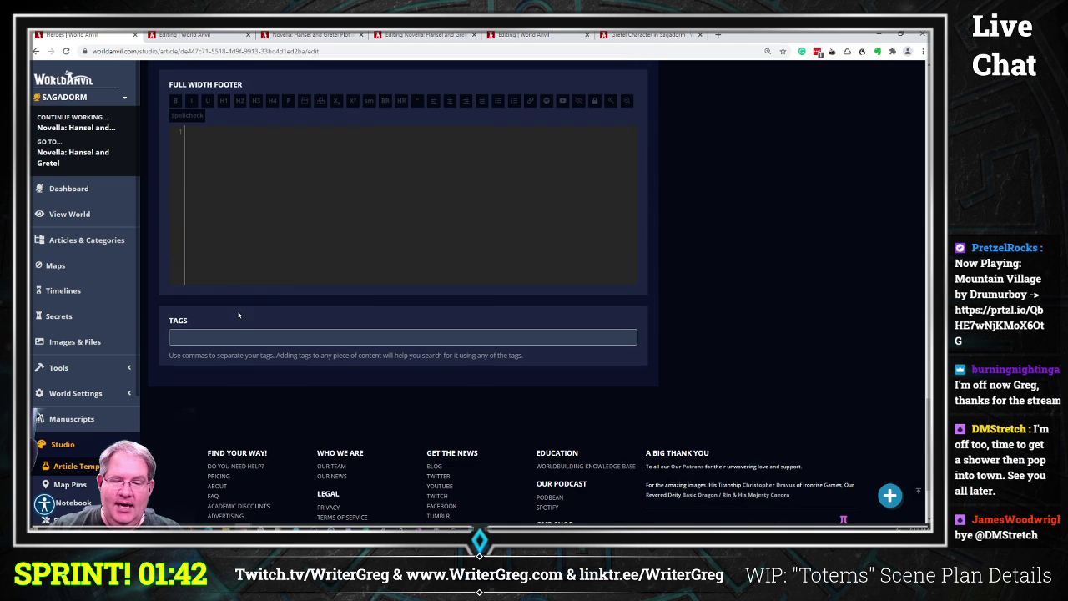
pyautogui.scroll(15, 227, 342)
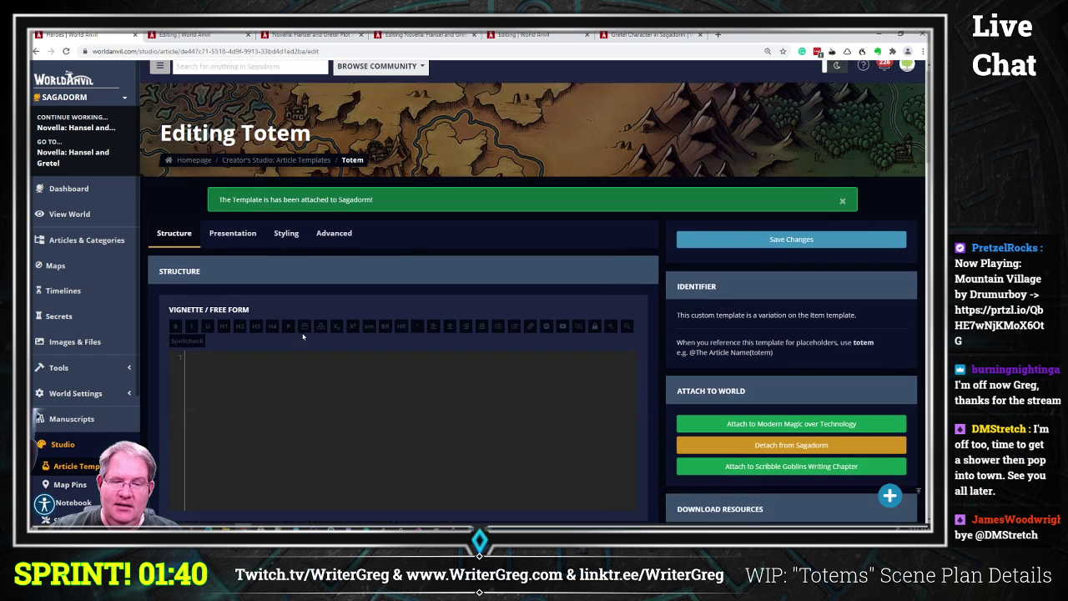
# Examine the Totem template's Presentation, Styling and Advanced settings.
pyautogui.click(234, 248)
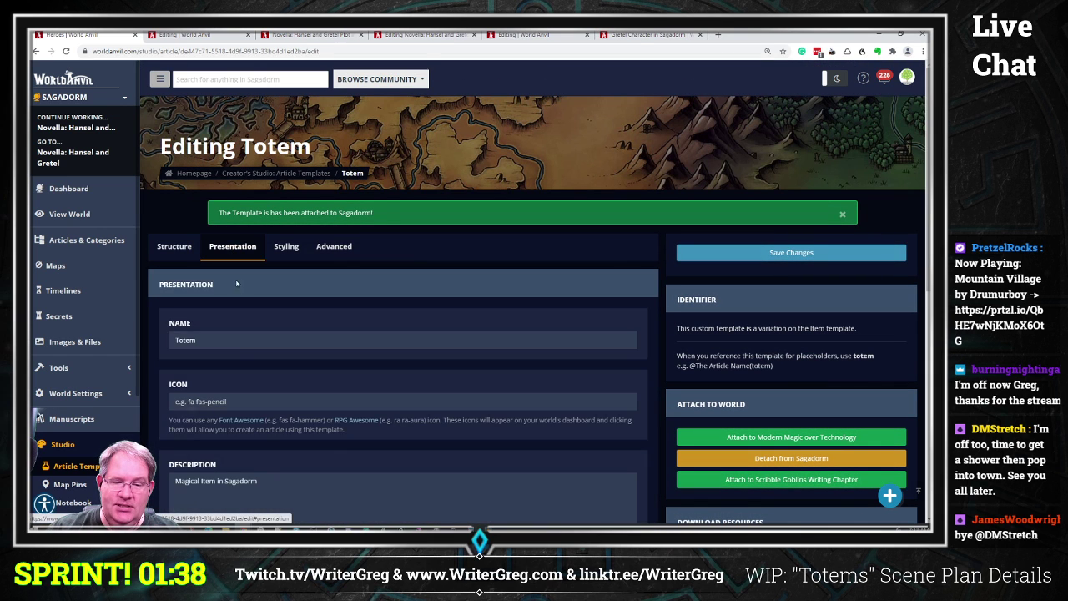
pyautogui.scroll(-1, 238, 360)
pyautogui.scroll(-1, 239, 360)
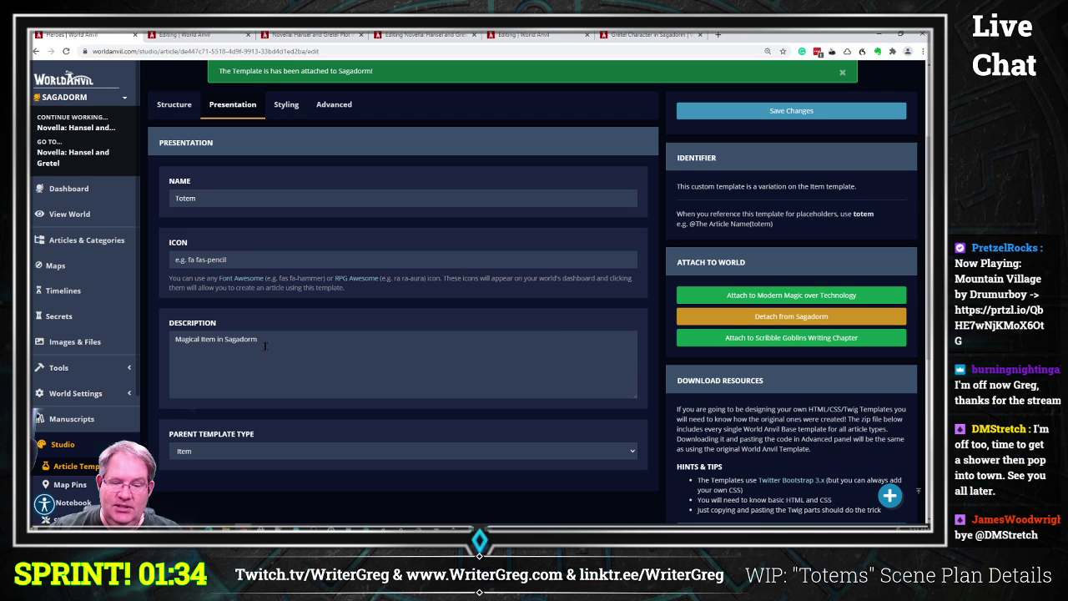
pyautogui.scroll(2, 286, 417)
pyautogui.click(286, 246)
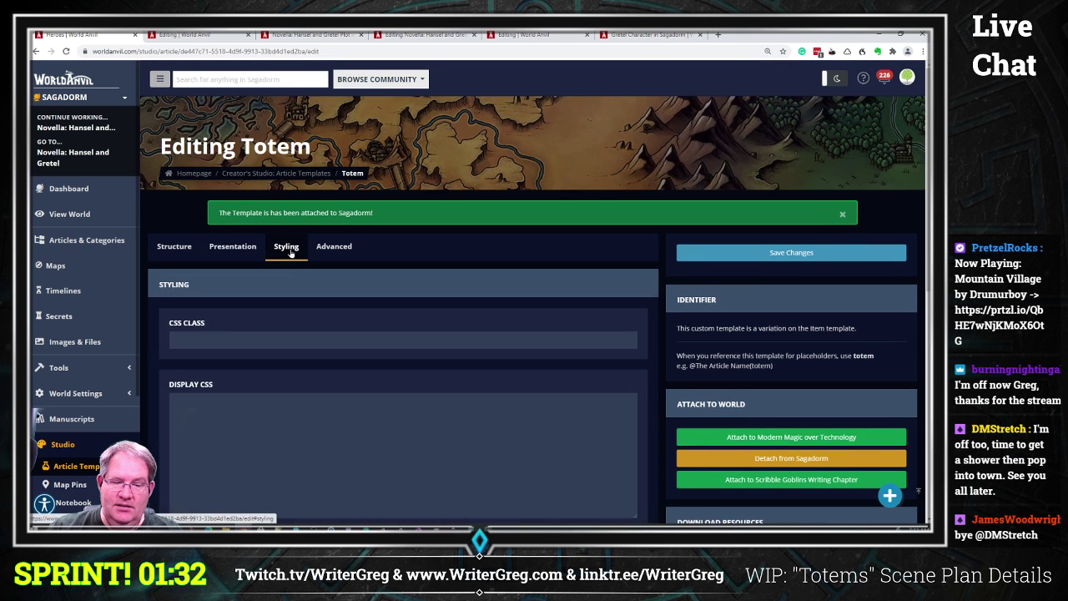
pyautogui.scroll(-10, 272, 400)
pyautogui.scroll(10, 342, 296)
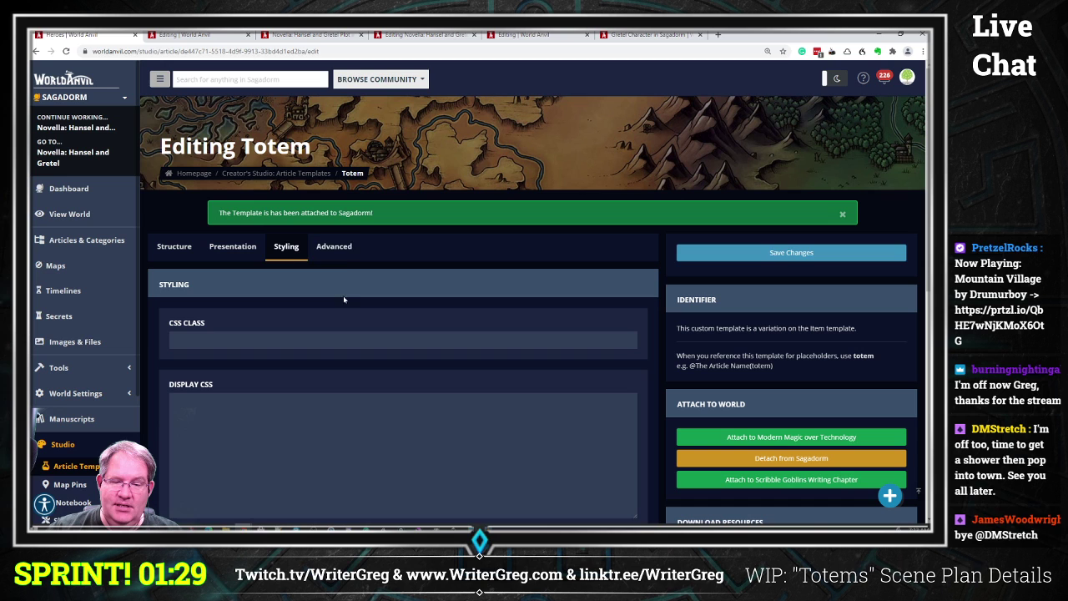
pyautogui.click(336, 247)
pyautogui.scroll(-3, 267, 332)
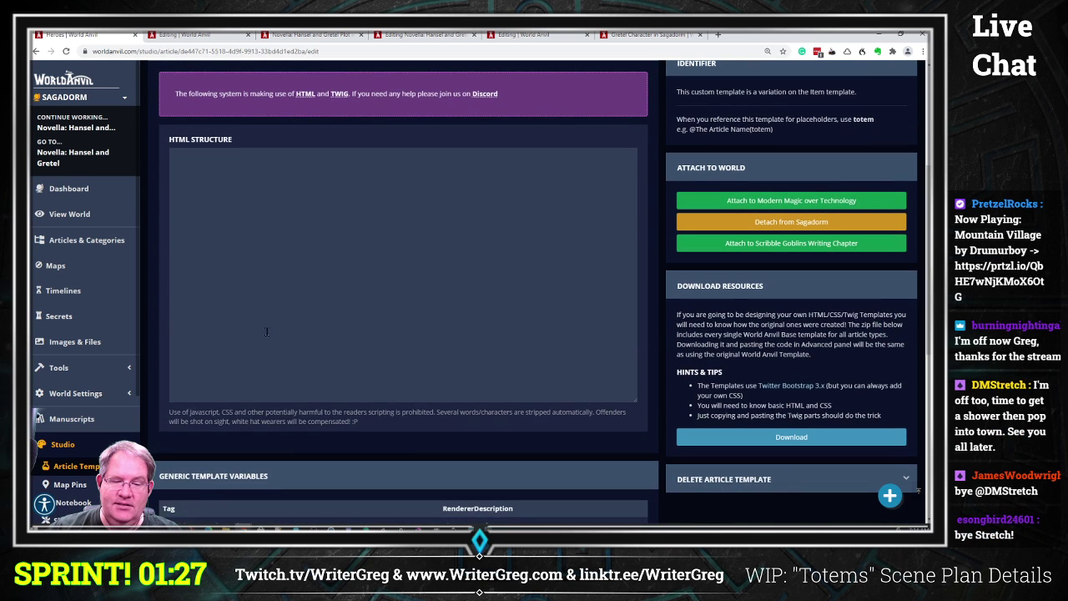
pyautogui.scroll(3, 268, 286)
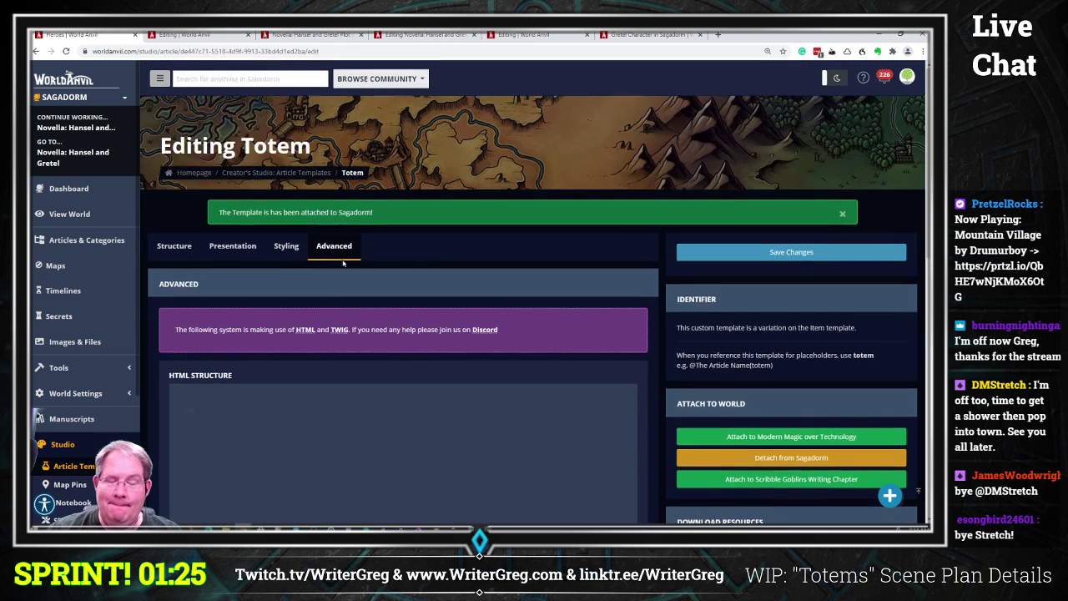
# Return to the Totem template's Structure settings and save the template.
pyautogui.click(174, 247)
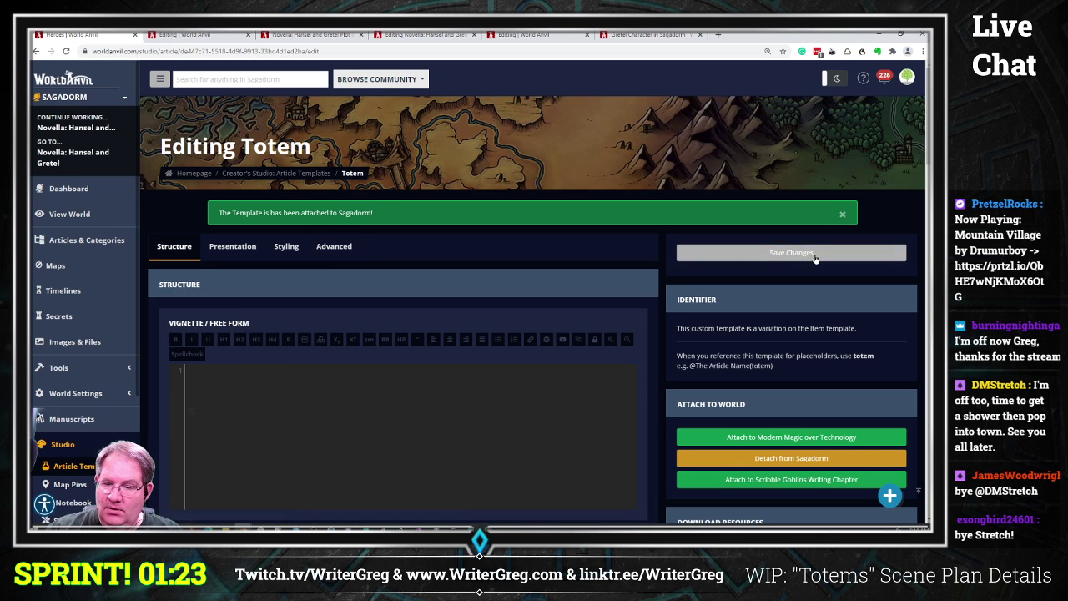
pyautogui.click(814, 255)
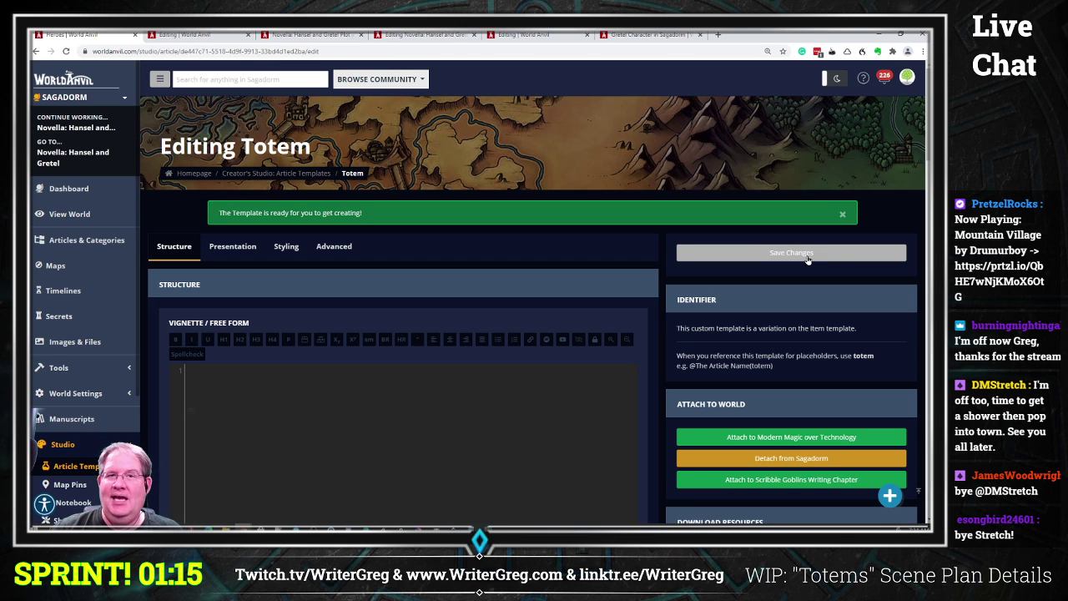
pyautogui.scroll(-3, 374, 275)
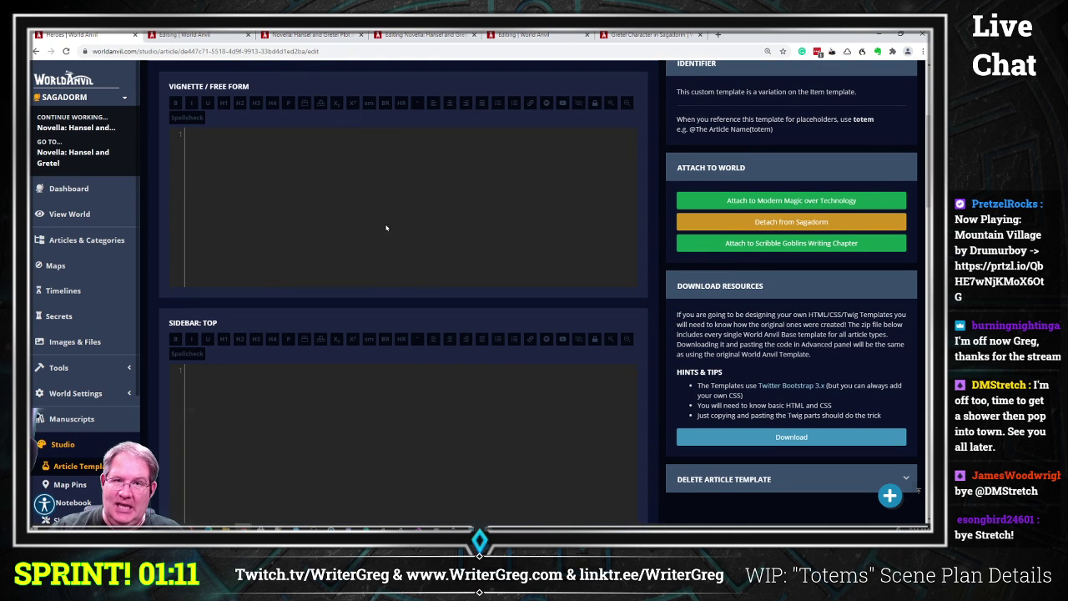
pyautogui.scroll(3, 386, 228)
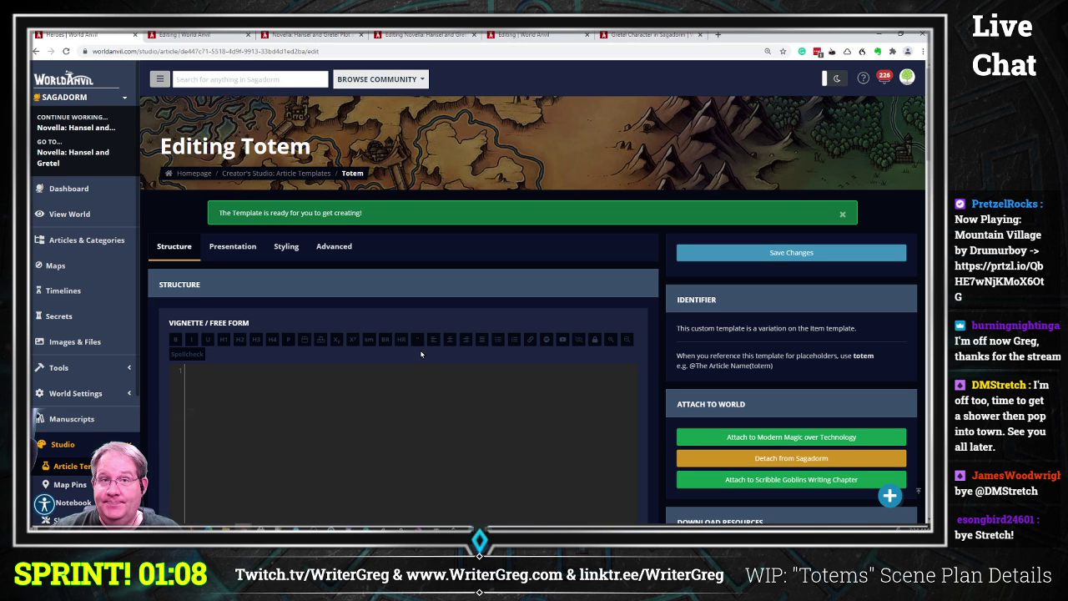
pyautogui.scroll(-1, 257, 286)
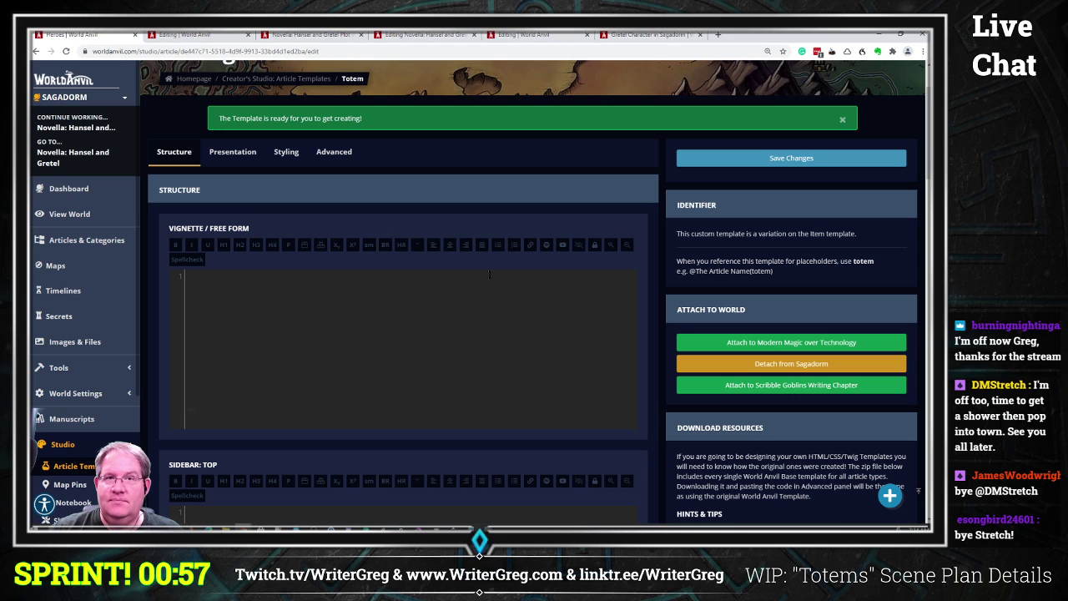
pyautogui.scroll(-1, 318, 327)
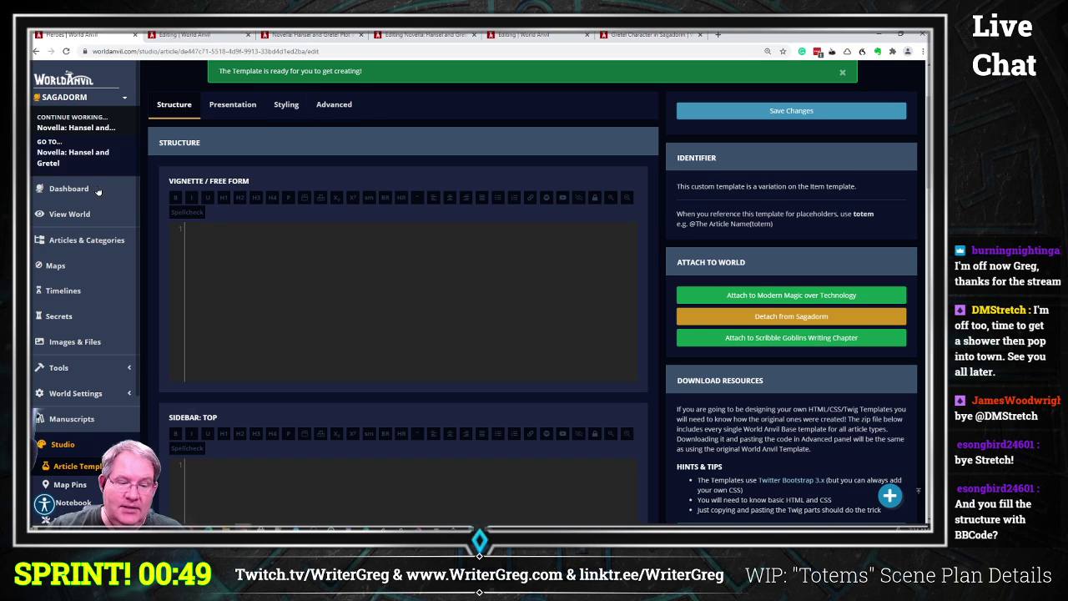
# Go back to the article templates list and open the Scene Sequel Information template for editing.
pyautogui.scroll(-2, 93, 242)
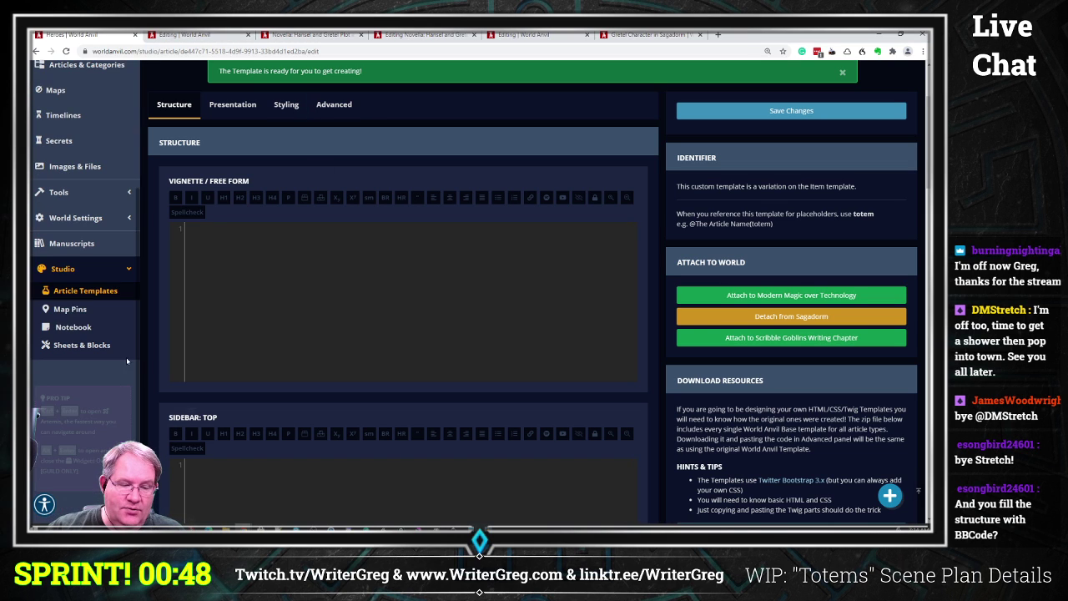
pyautogui.click(87, 290)
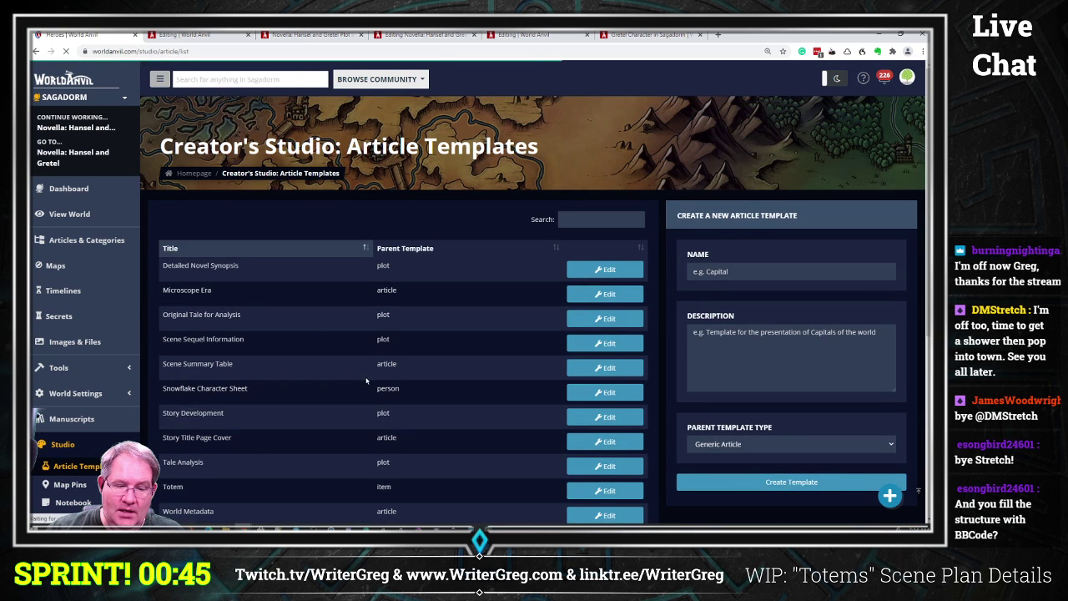
pyautogui.scroll(-1, 365, 381)
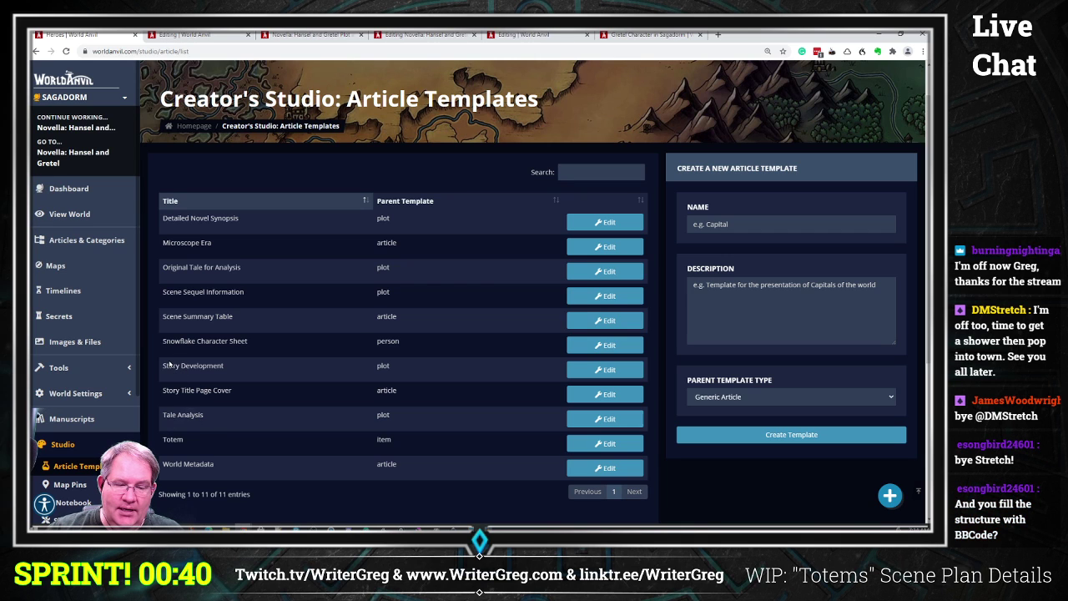
pyautogui.moveTo(170, 340); pyautogui.dragTo(276, 345)
pyautogui.moveTo(165, 316); pyautogui.dragTo(271, 326)
pyautogui.moveTo(177, 292); pyautogui.dragTo(244, 294)
pyautogui.click(584, 299)
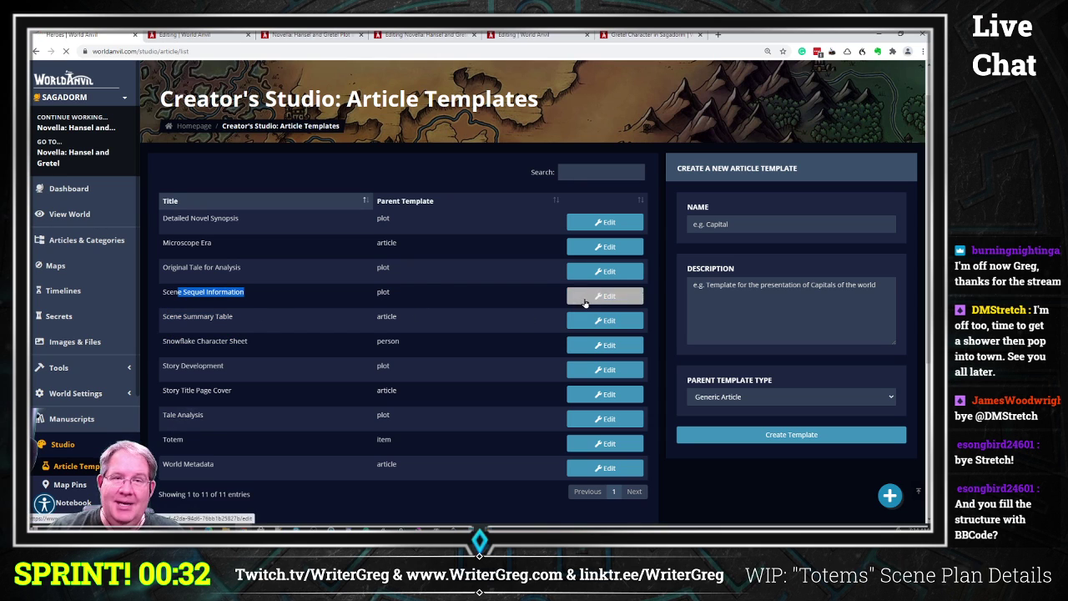
# Examine the BBCode in the Vignette / Free Form field, from the article naming pattern to Step 6: Location.
pyautogui.scroll(-2, 275, 219)
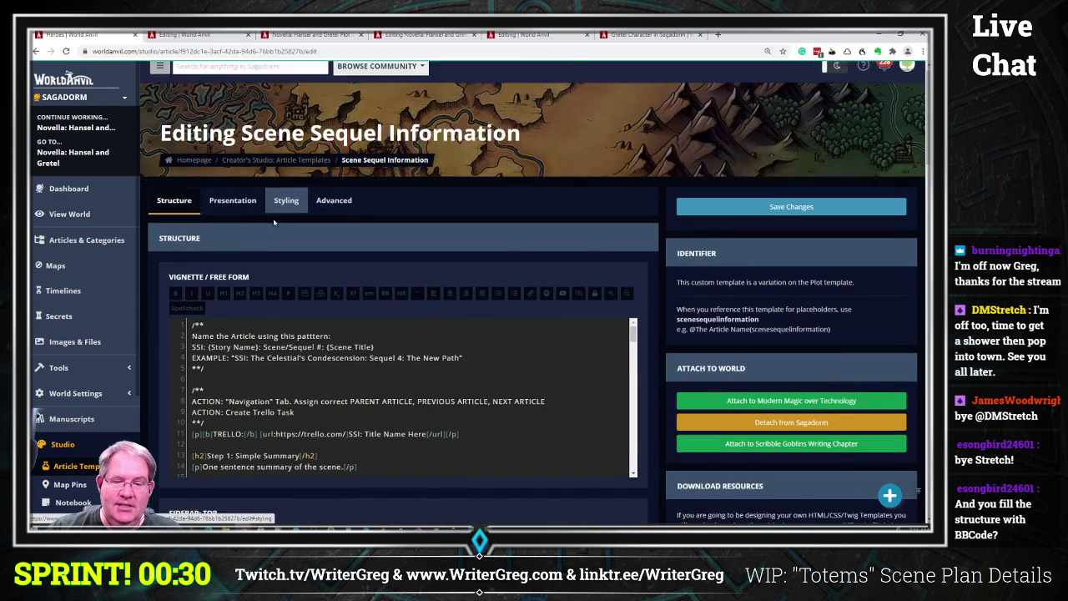
pyautogui.scroll(-1, 150, 311)
pyautogui.scroll(-4, 363, 240)
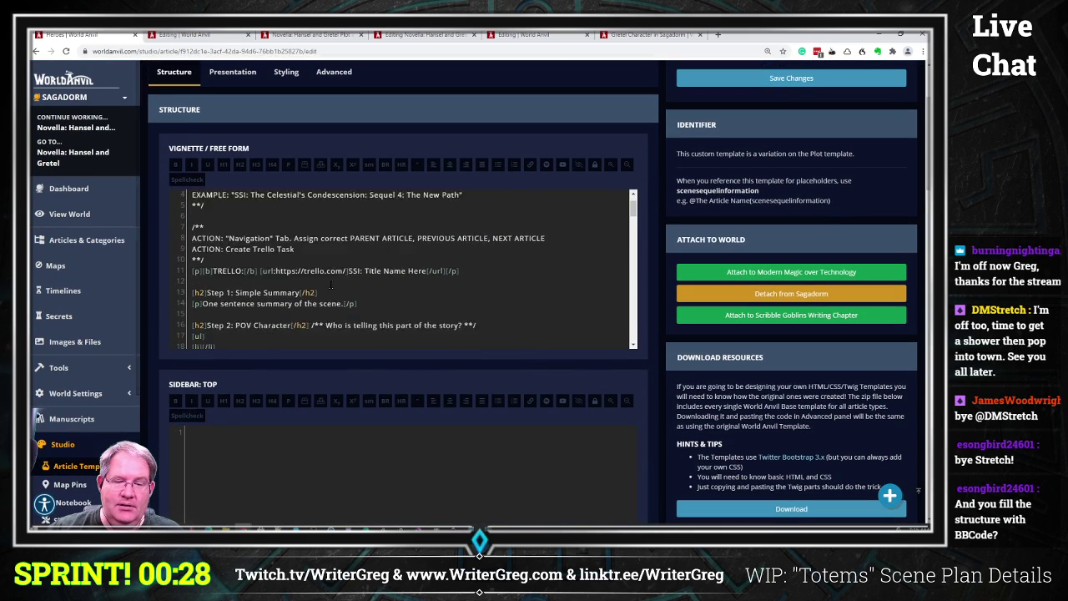
pyautogui.scroll(-4, 364, 241)
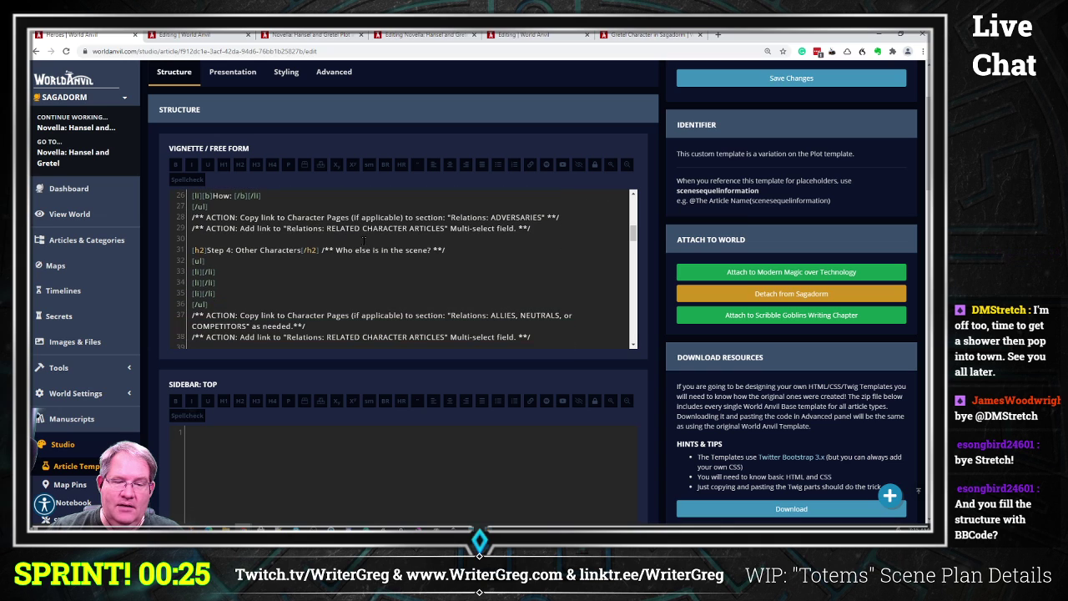
pyautogui.moveTo(236, 288); pyautogui.dragTo(201, 241)
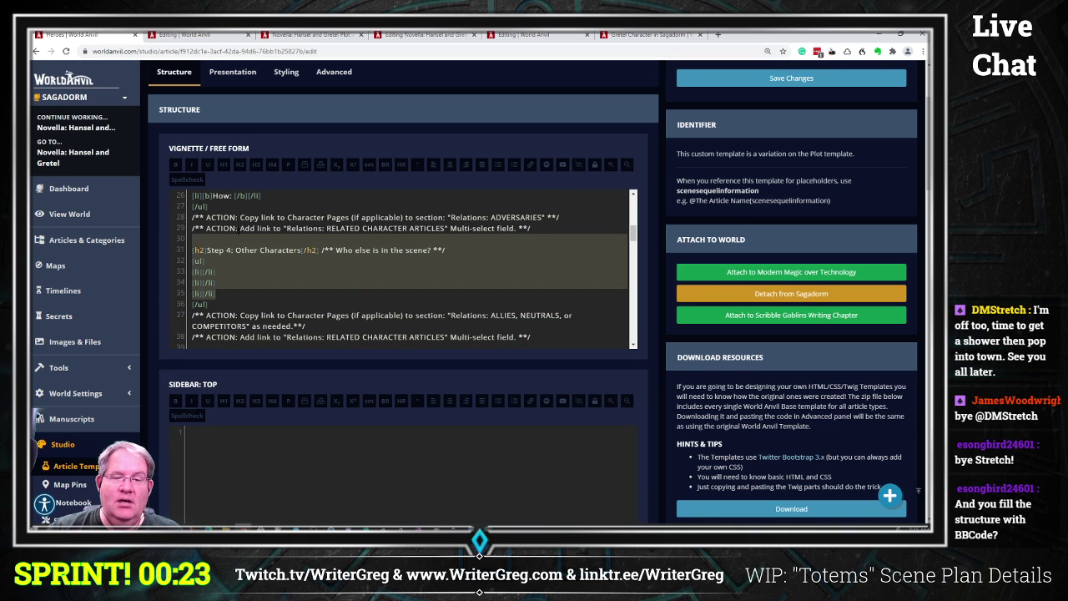
pyautogui.click(261, 250)
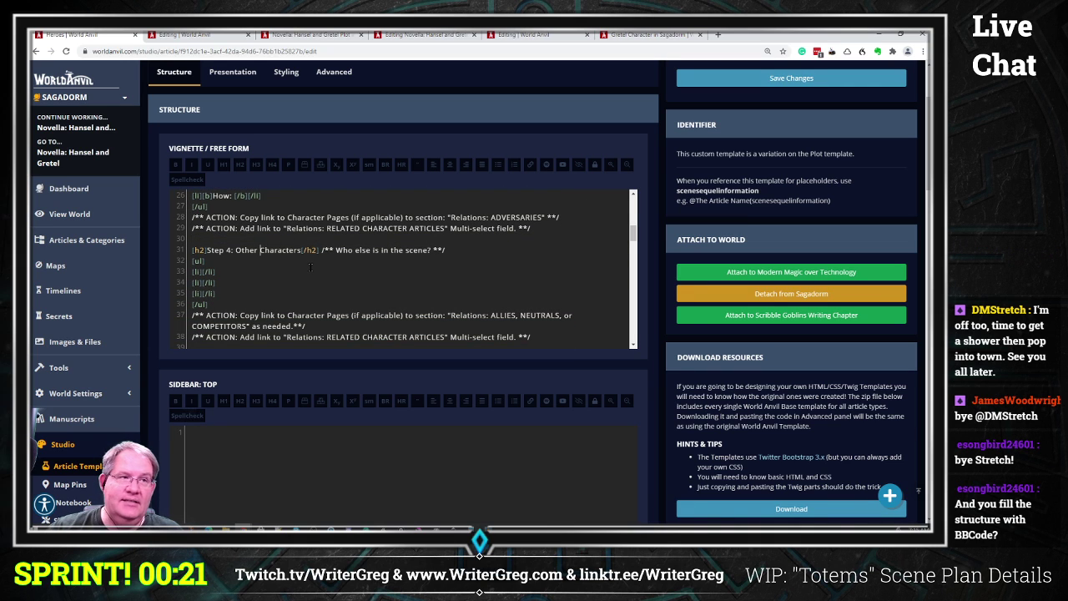
pyautogui.scroll(-4, 310, 267)
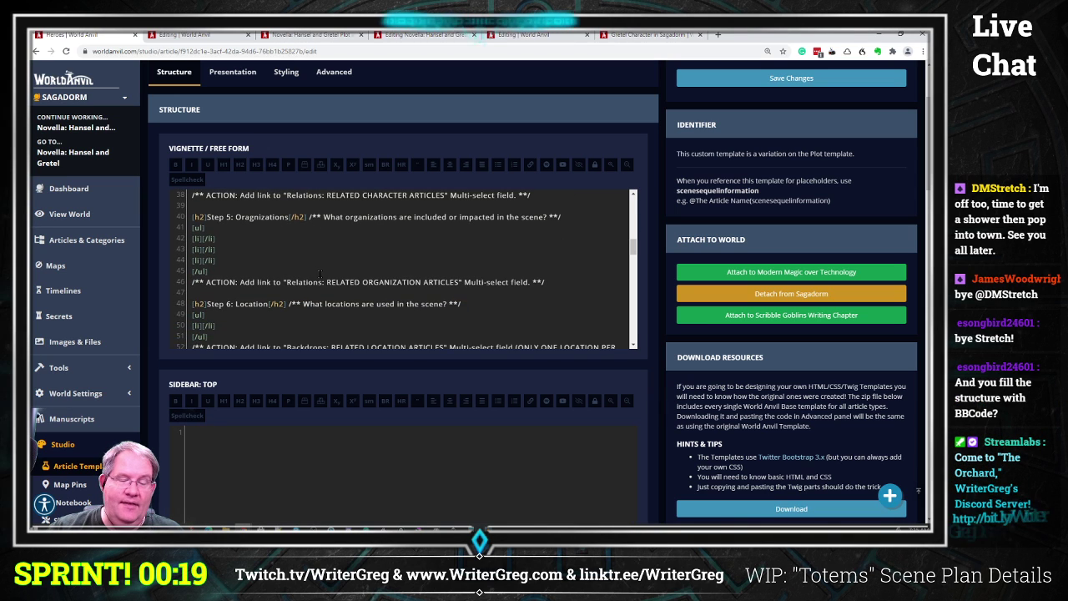
pyautogui.scroll(-3, 320, 273)
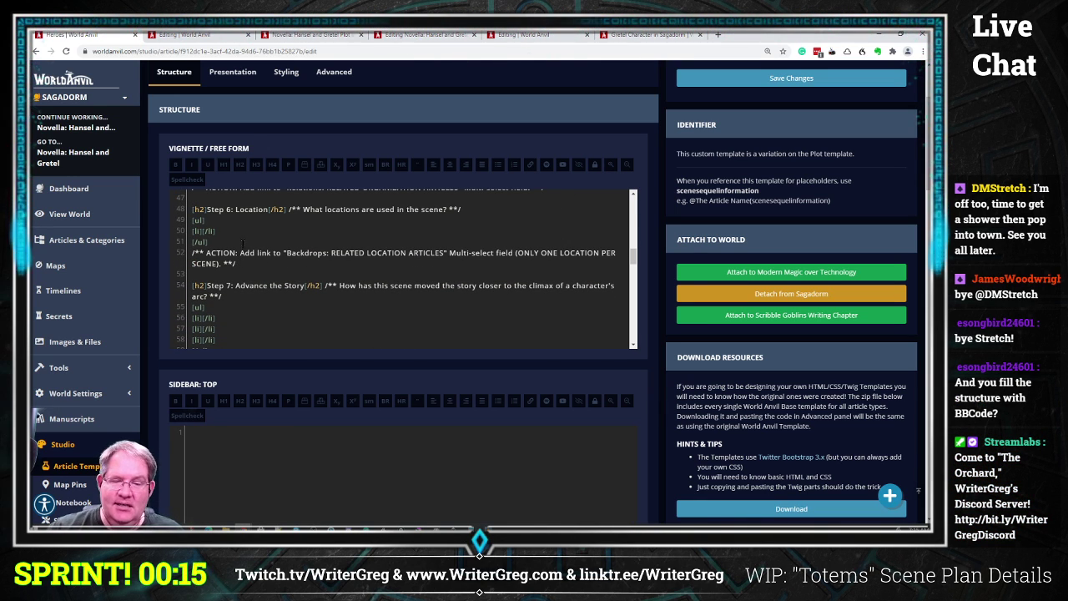
# Read the ACTION note on related location articles under Step 6: Location, and the template steps following it.
pyautogui.click(177, 261)
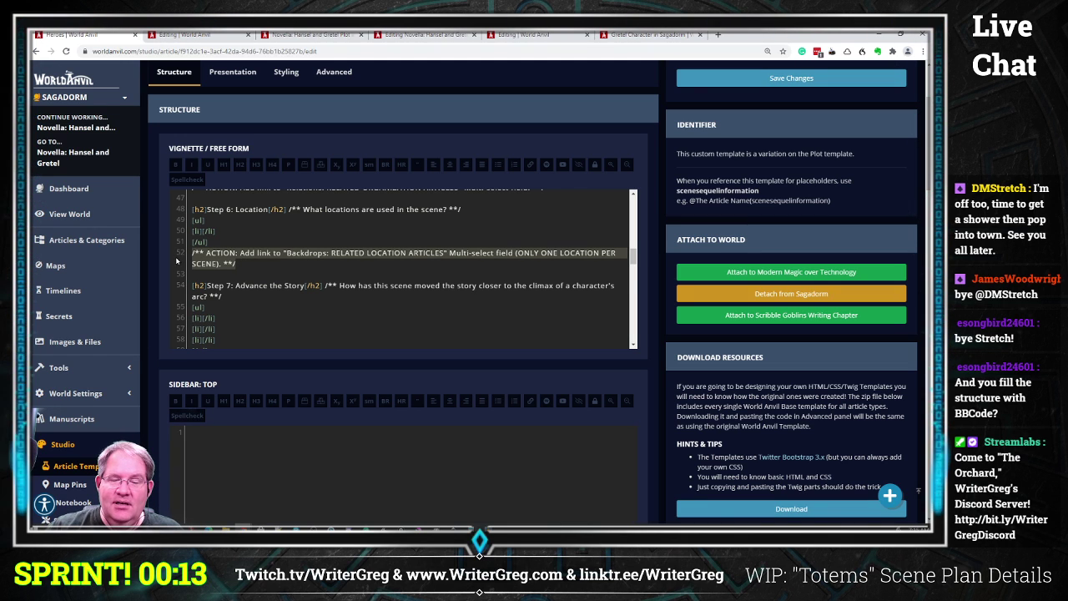
pyautogui.click(252, 253)
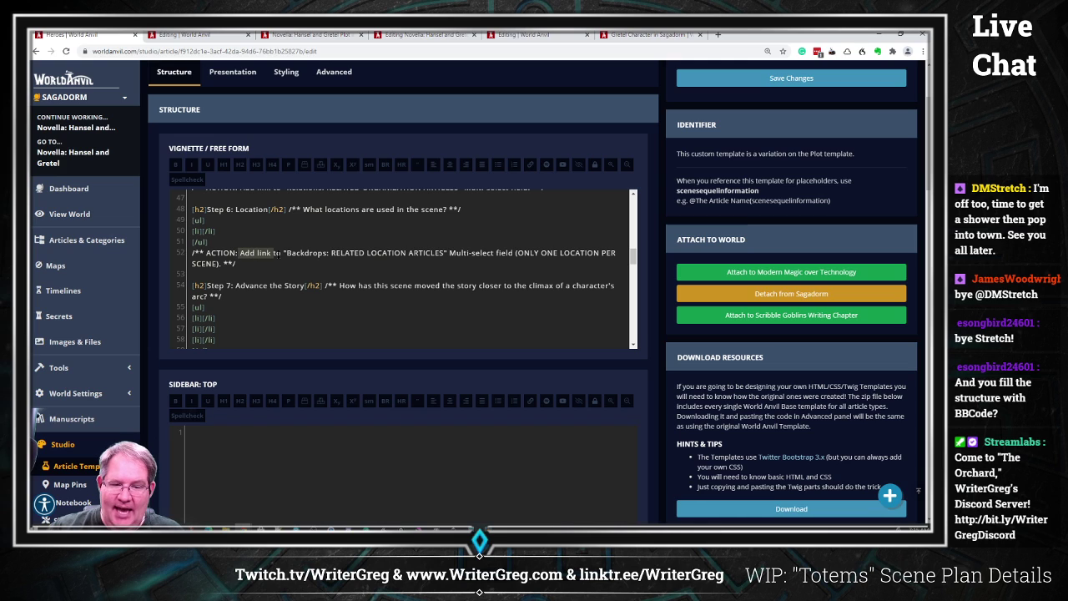
pyautogui.moveTo(275, 253); pyautogui.dragTo(499, 253)
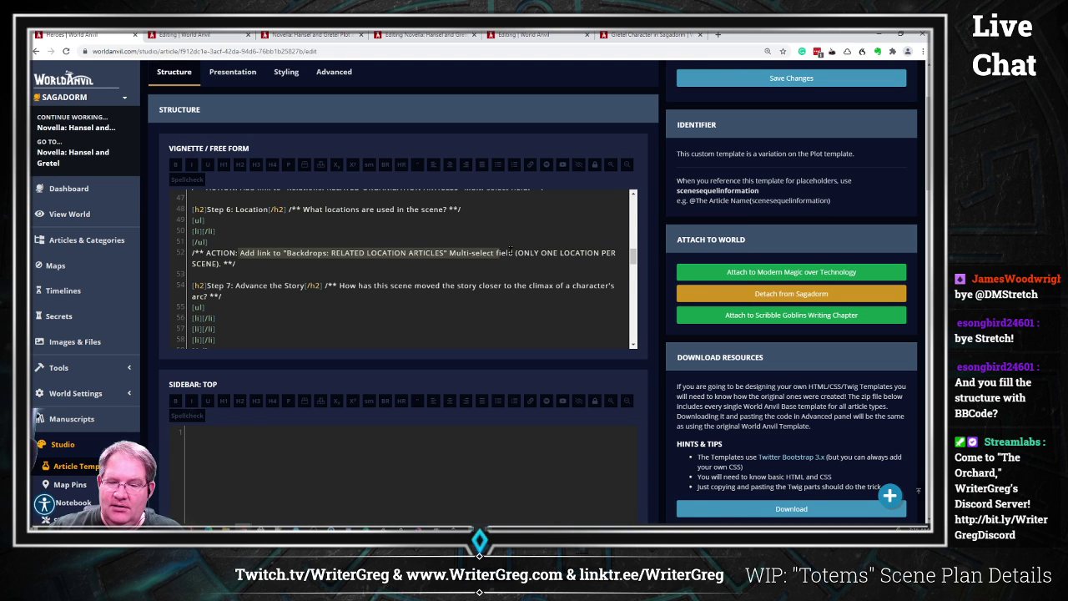
pyautogui.click(510, 252)
pyautogui.moveTo(455, 253); pyautogui.dragTo(594, 267)
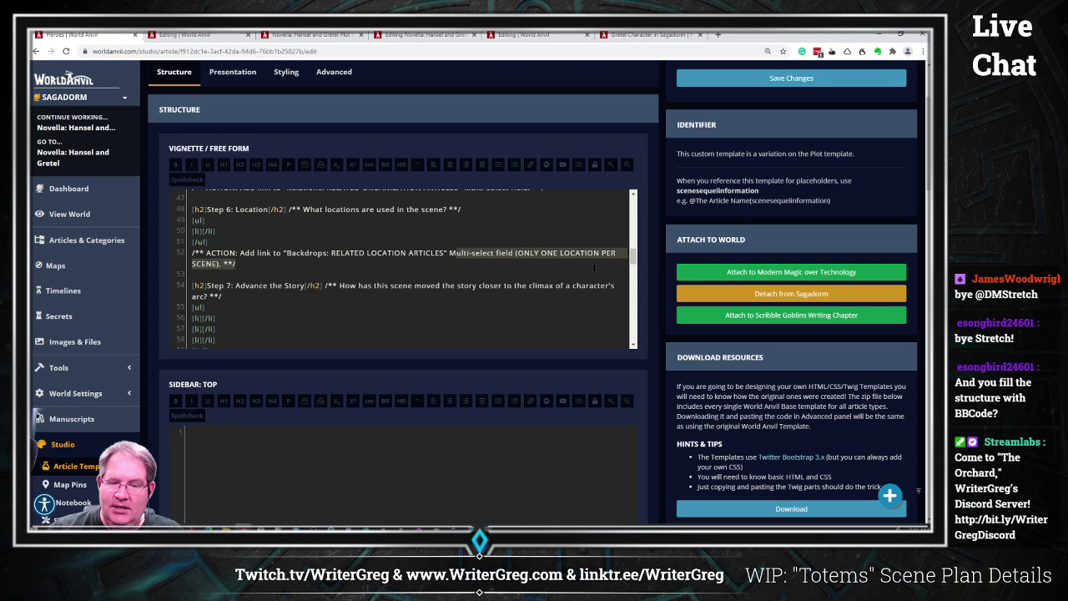
pyautogui.click(373, 261)
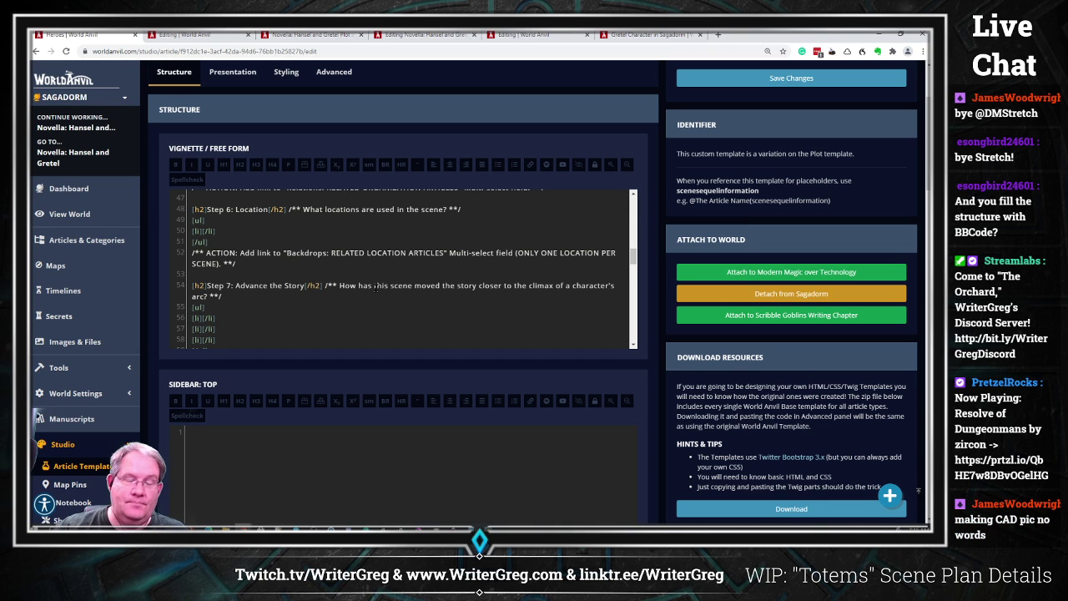
pyautogui.scroll(-10, 330, 324)
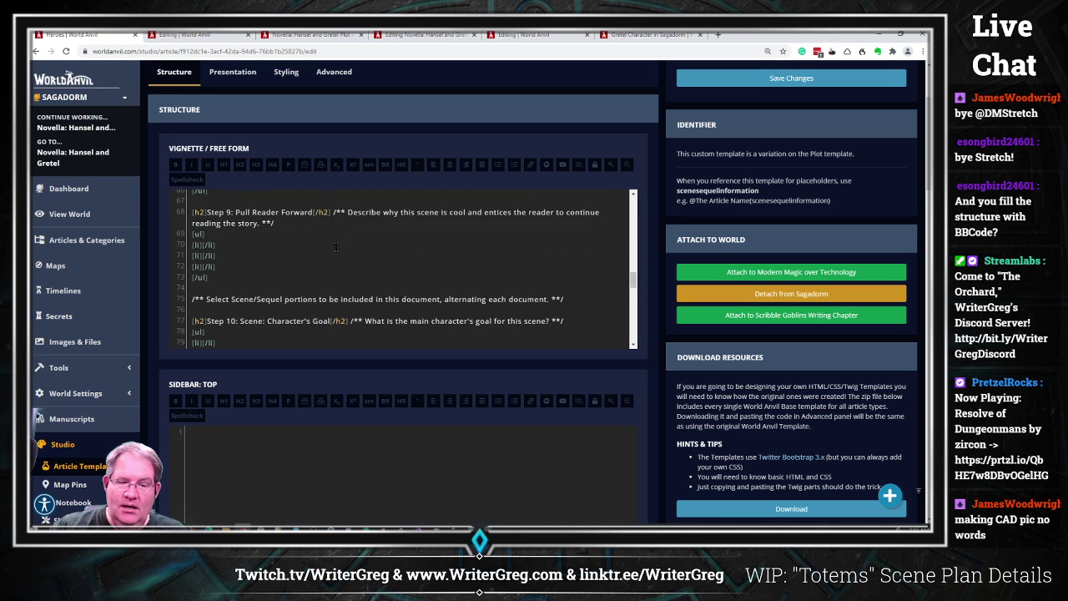
# Read the template's BBCode from Step 9: Pull Reader Forward through the Scene and Sequel sections to Step 14: Plot Points.
pyautogui.scroll(-2, 292, 245)
pyautogui.scroll(3, 277, 239)
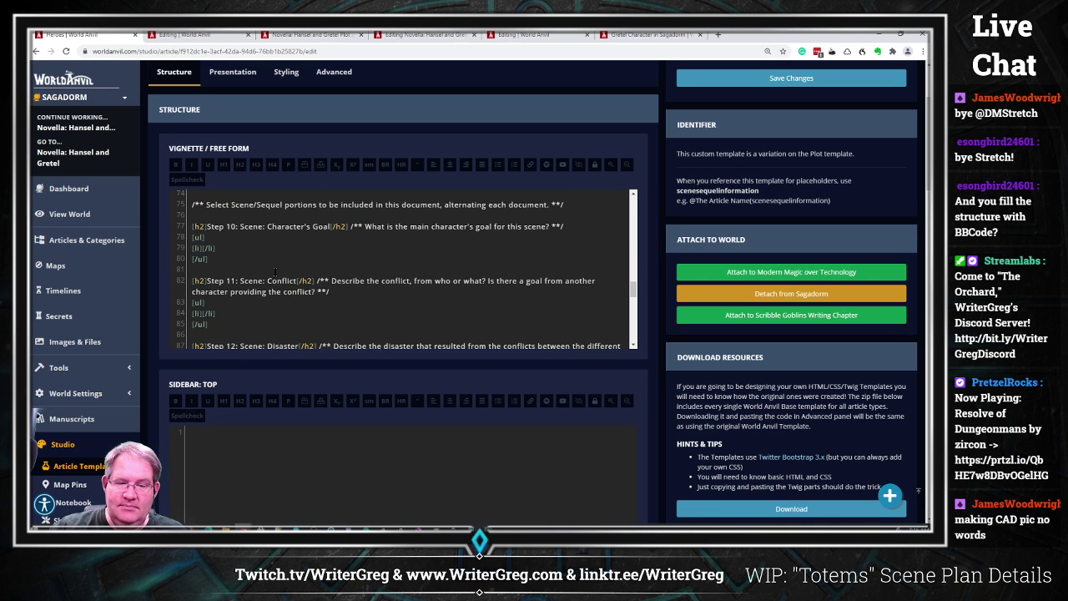
pyautogui.scroll(-5, 275, 272)
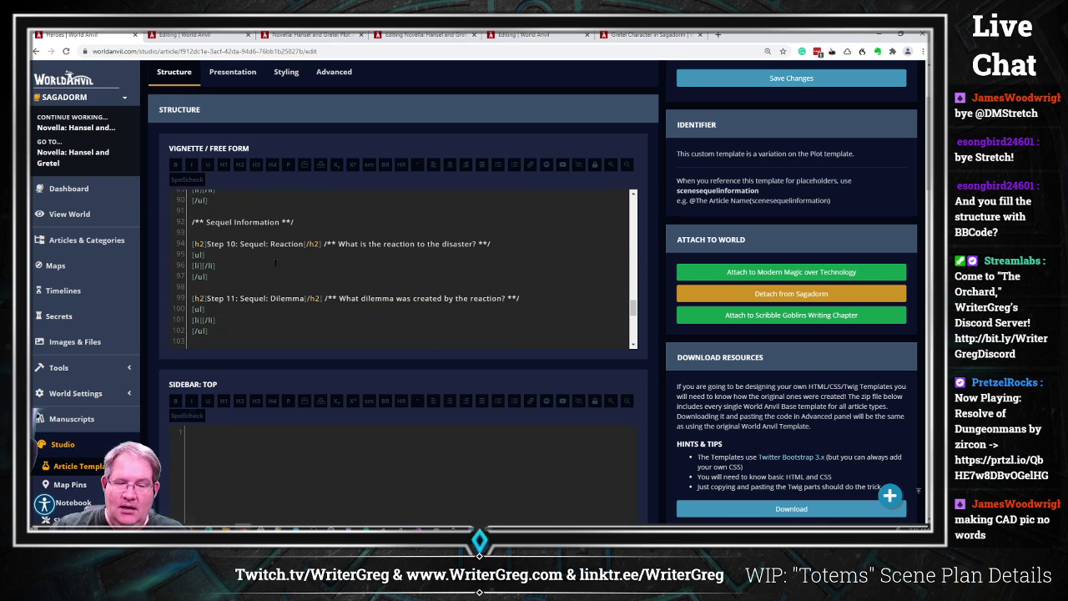
pyautogui.scroll(-4, 275, 263)
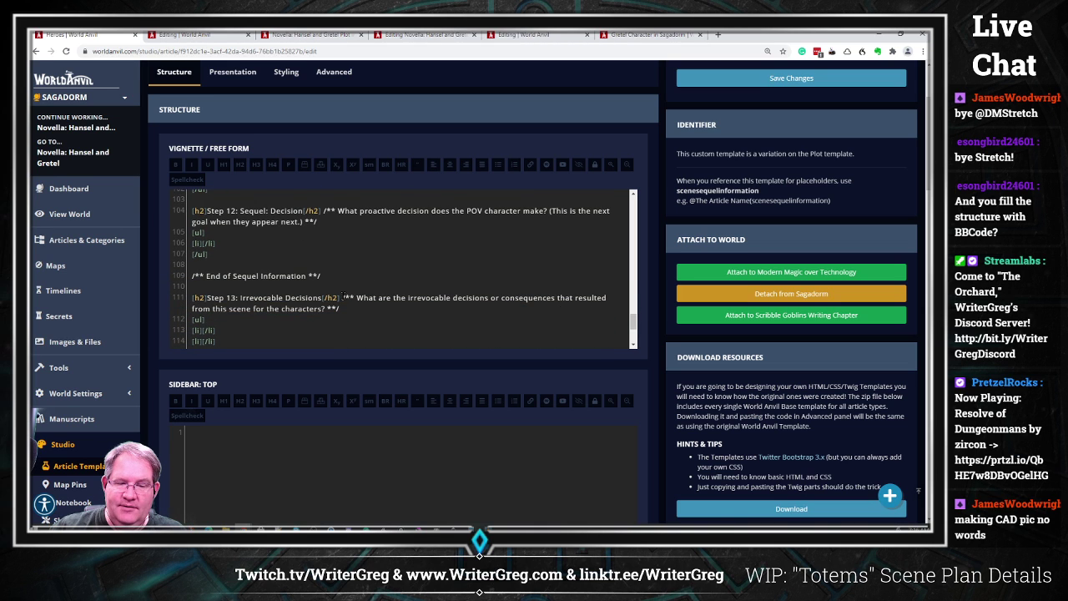
pyautogui.scroll(-3, 342, 296)
pyautogui.scroll(4, 341, 286)
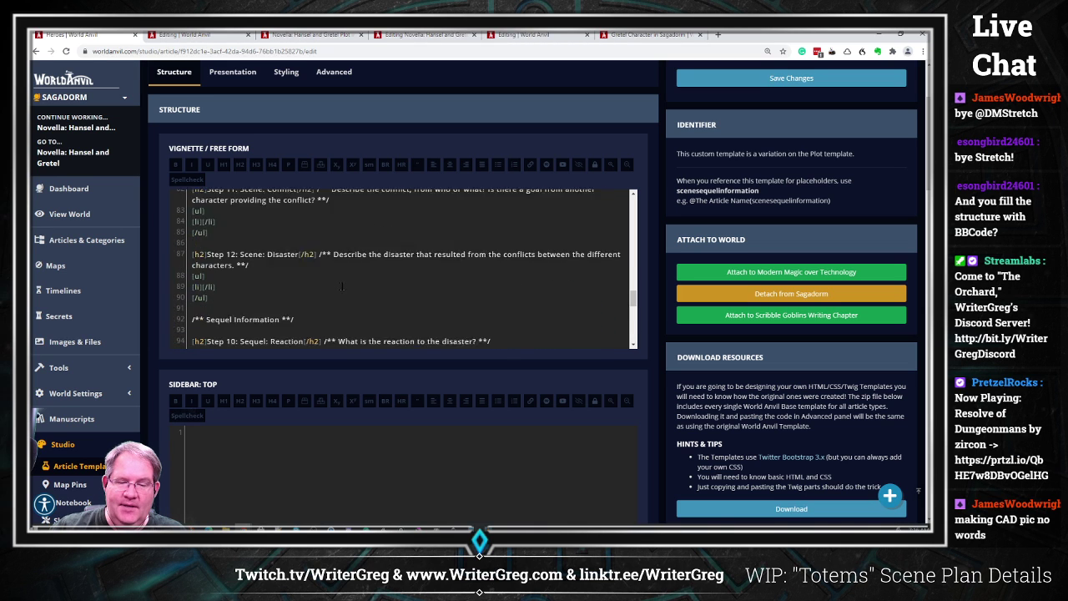
pyautogui.scroll(-4, 342, 281)
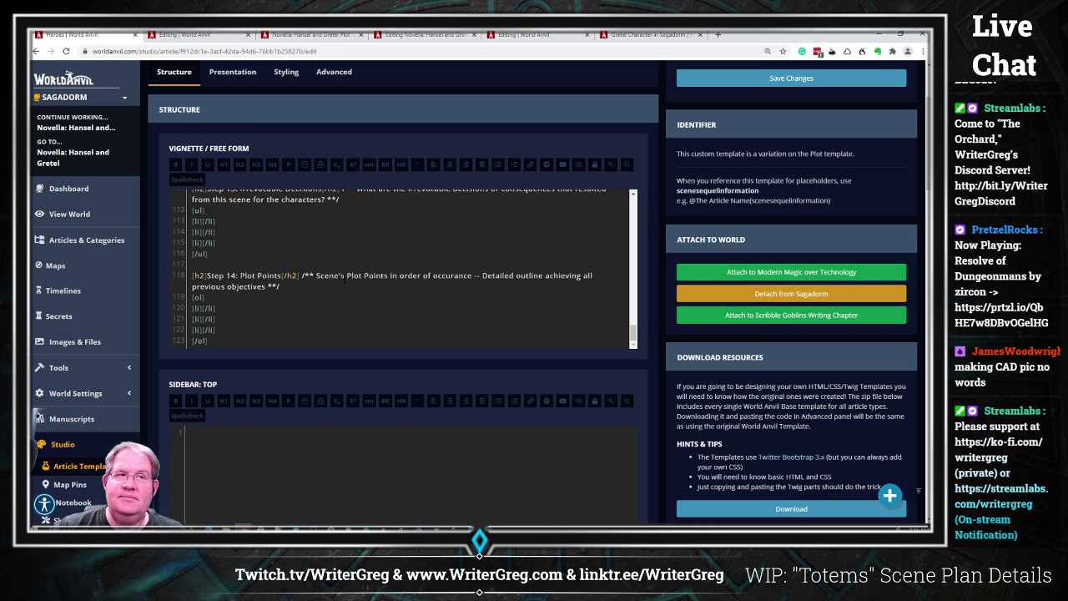
# Delete the "ACTION: Create Trello Task" line from the comment near the start of the Vignette / Free Form code.
pyautogui.scroll(20, 342, 279)
pyautogui.scroll(15, 349, 275)
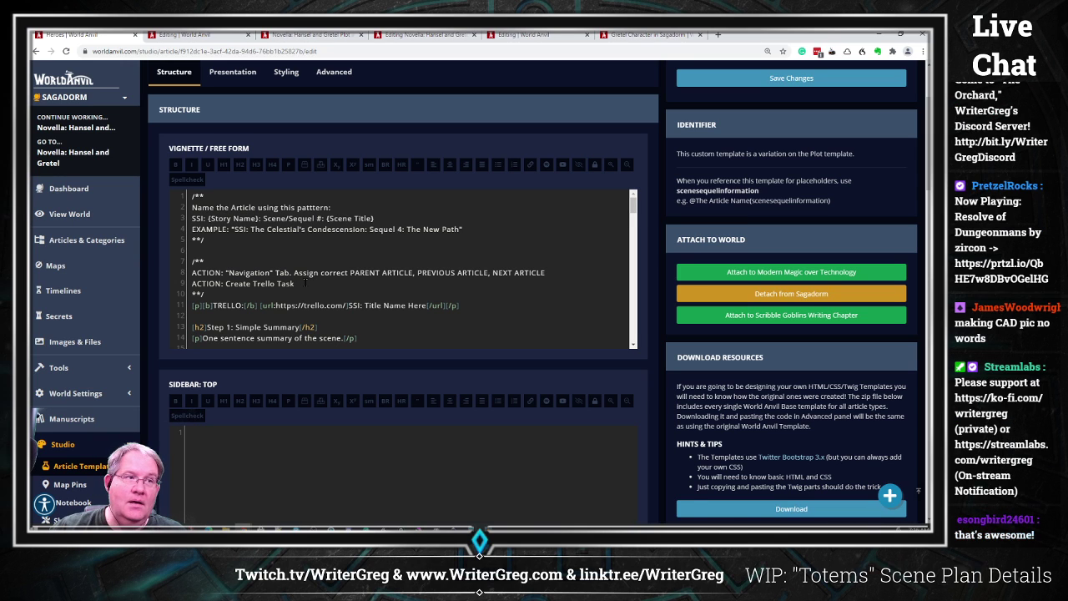
pyautogui.moveTo(294, 282); pyautogui.dragTo(156, 282)
pyautogui.press('BackSpace')
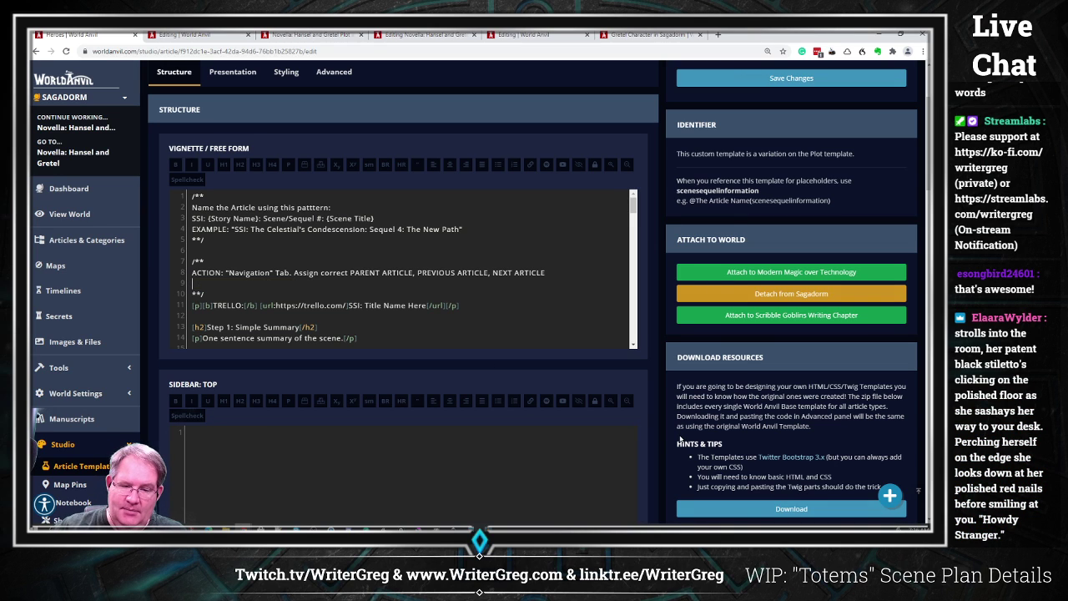
pyautogui.press('BackSpace')
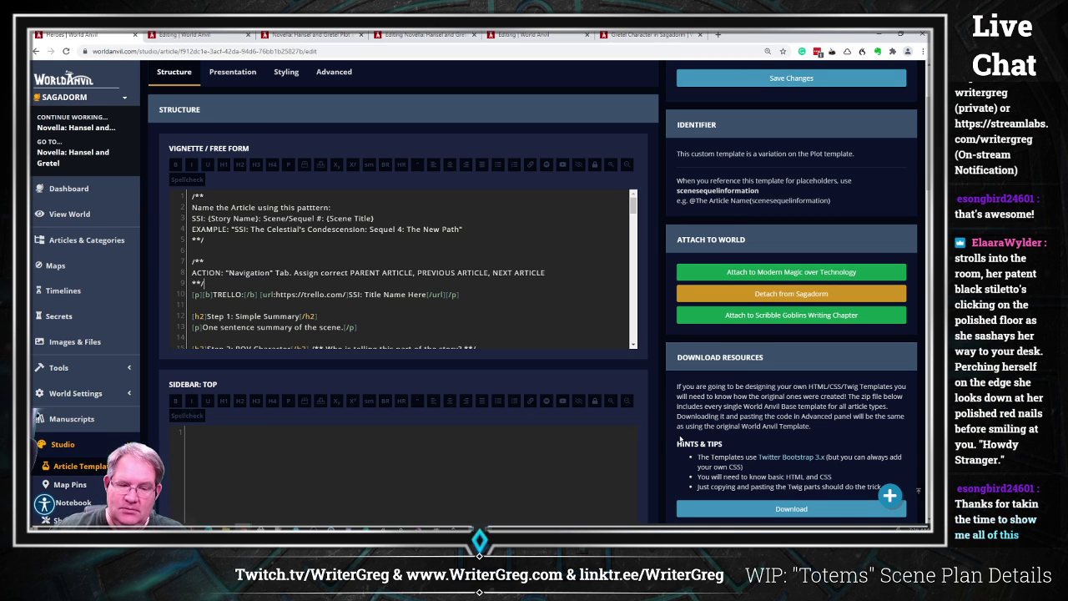
# Delete the TRELLO link line above Step 1: Simple Summary and save the Scene Sequel Information template.
pyautogui.press('Down')
pyautogui.press('Right')
pyautogui.hotkey('shift', 'Down')
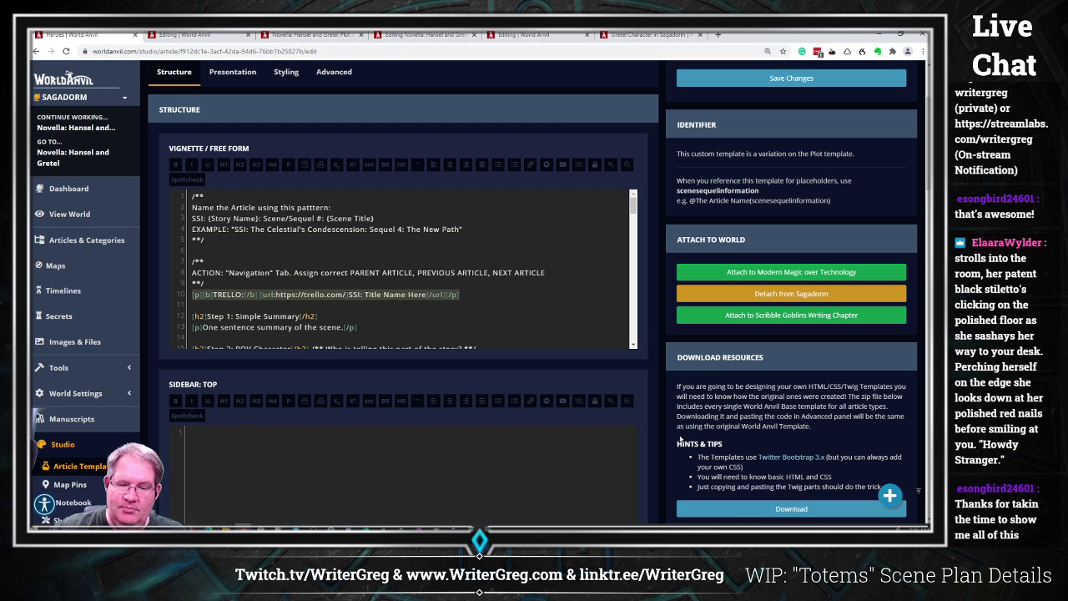
pyautogui.press('BackSpace')
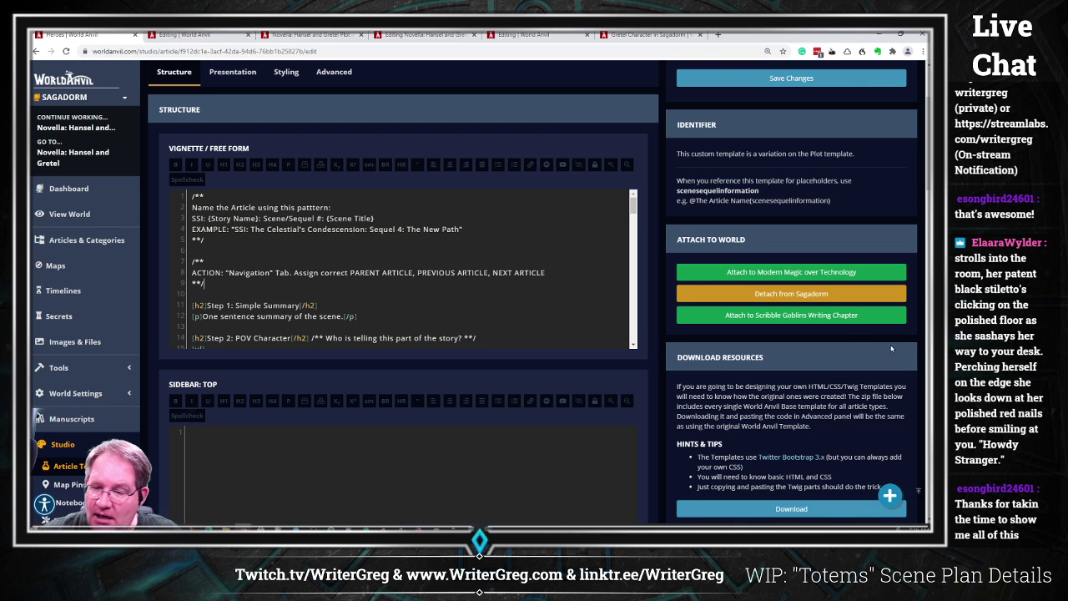
pyautogui.click(759, 80)
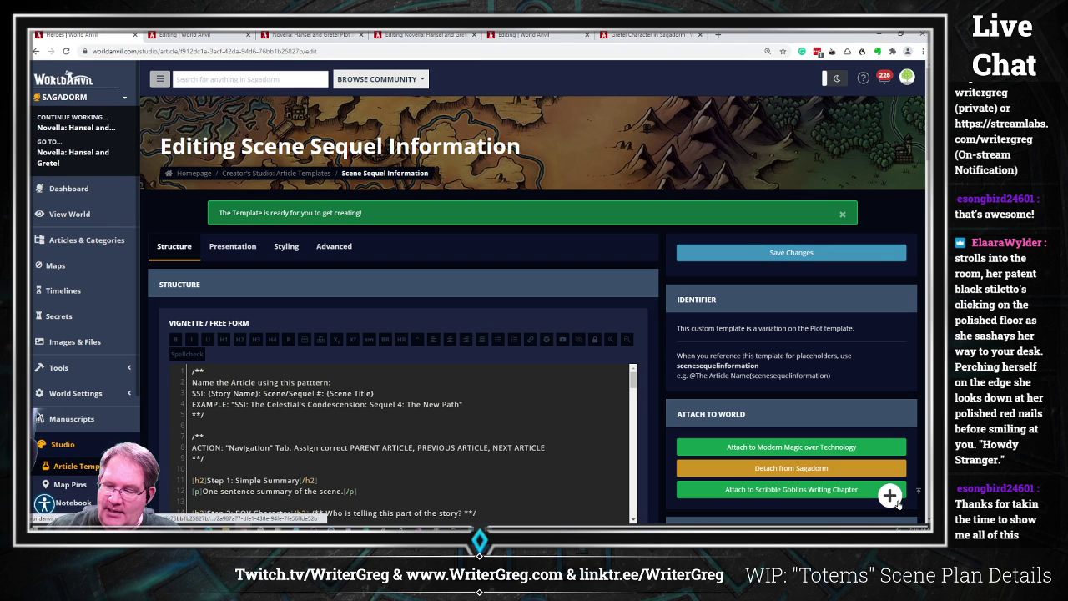
# Create a new article in Sagadorm from the Scene Sequel Information template.
pyautogui.click(891, 494)
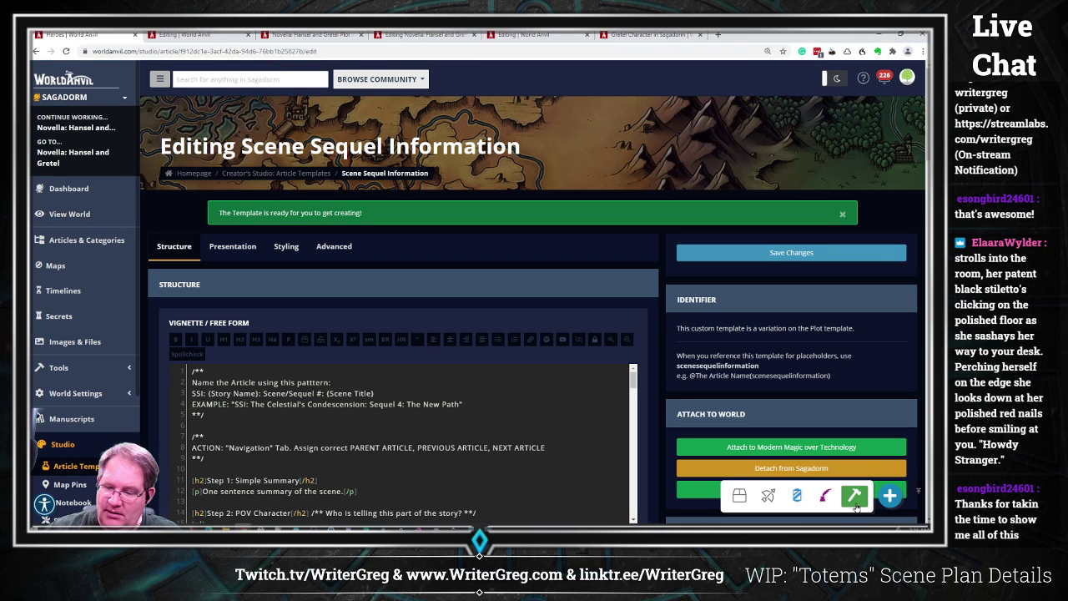
pyautogui.click(854, 500)
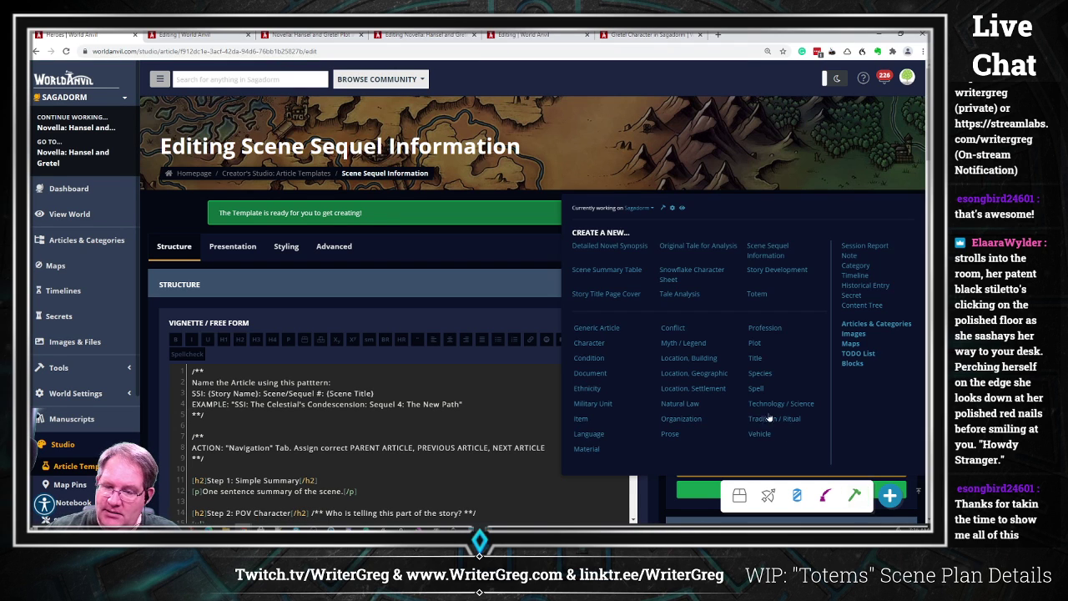
pyautogui.click(774, 253)
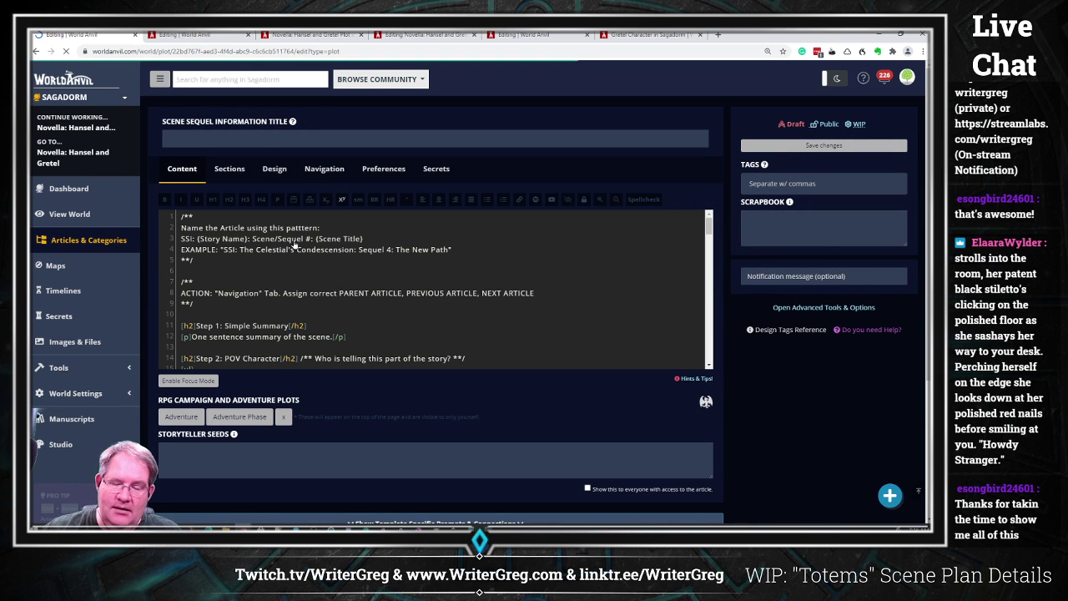
# Set the parent article to "Novel: Dragon and Phoenix: Scene Summary Table", make the article private, and return to its content.
pyautogui.click(319, 170)
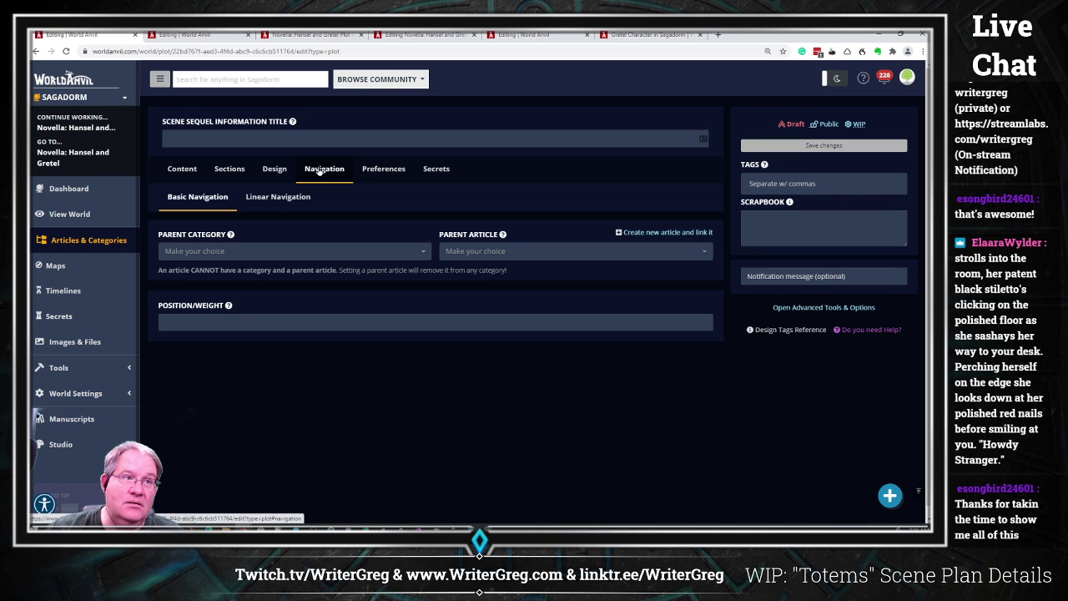
pyautogui.click(474, 252)
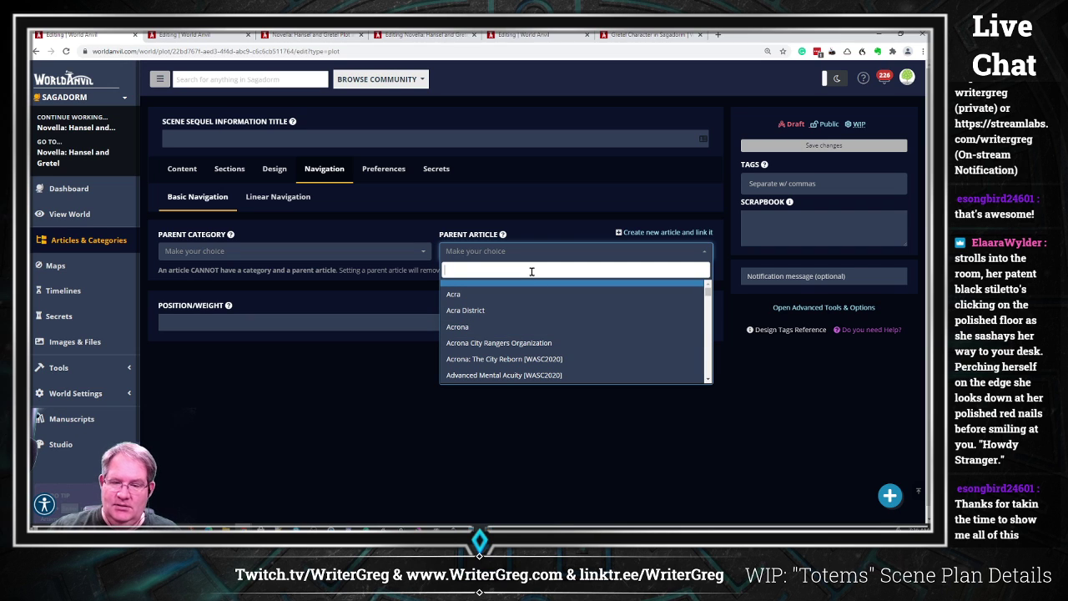
pyautogui.write('phe')
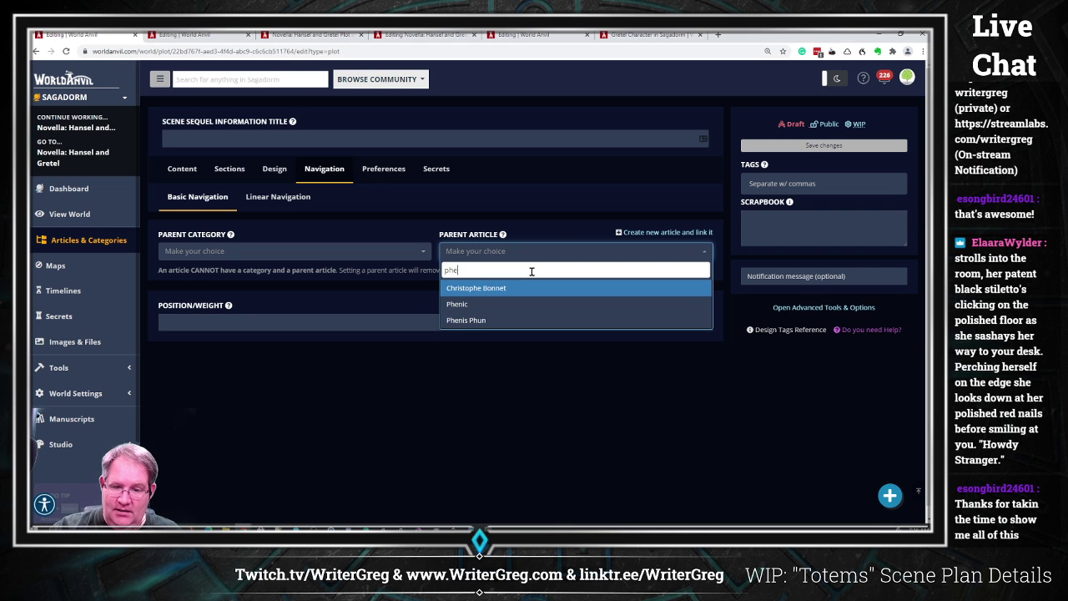
pyautogui.press('BackSpace')
pyautogui.write('o')
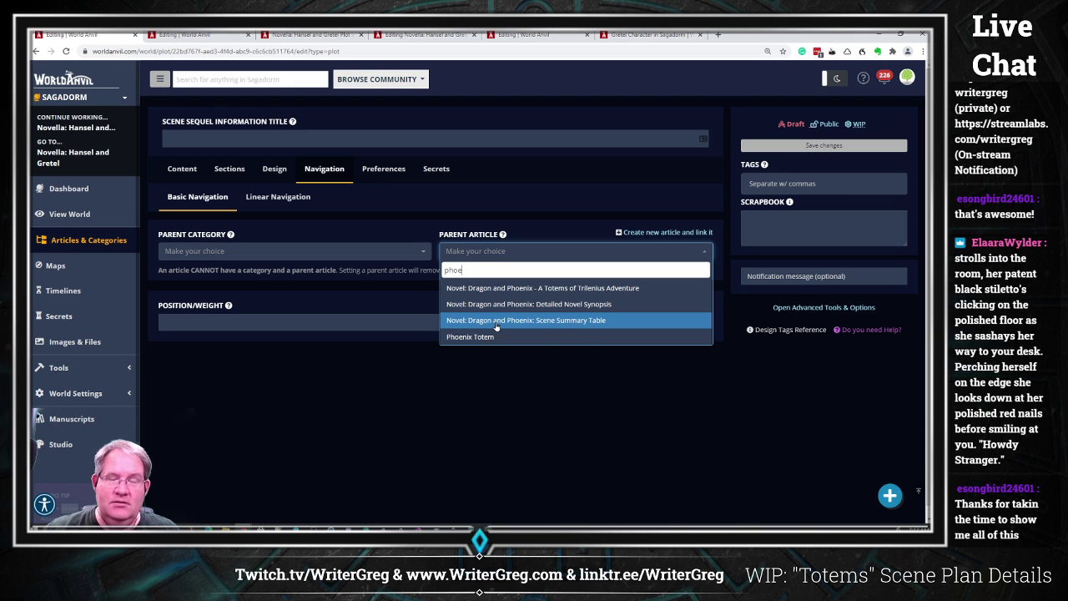
pyautogui.click(598, 321)
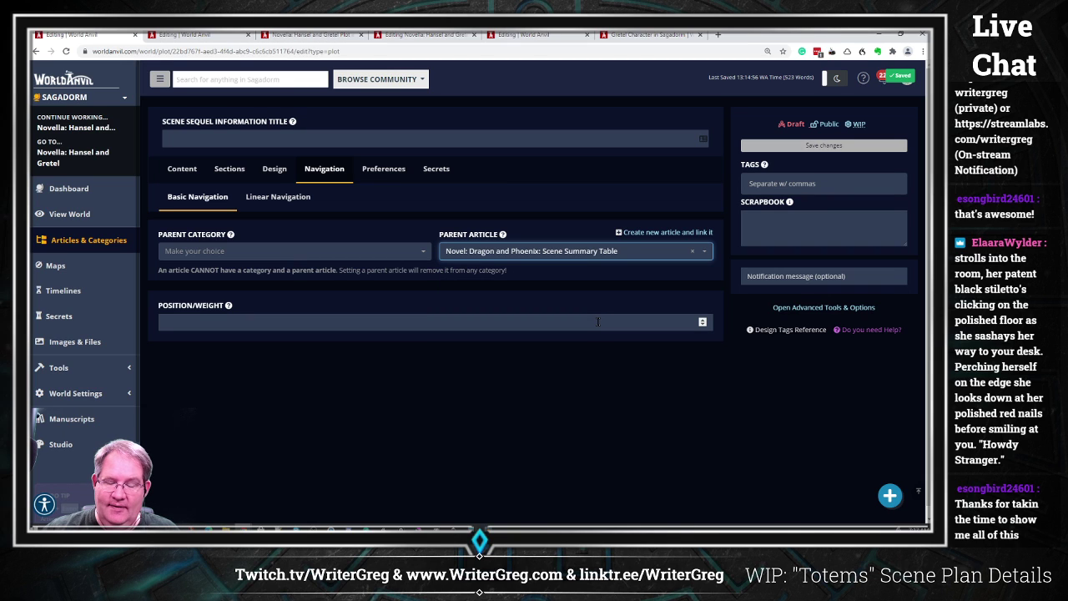
pyautogui.click(827, 125)
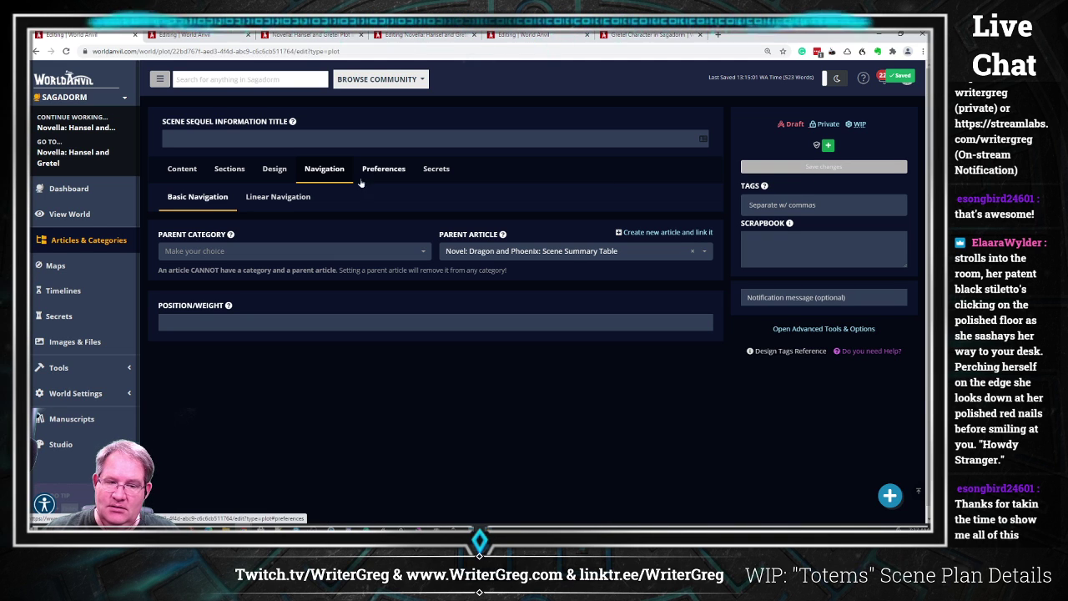
pyautogui.click(182, 169)
pyautogui.click(204, 140)
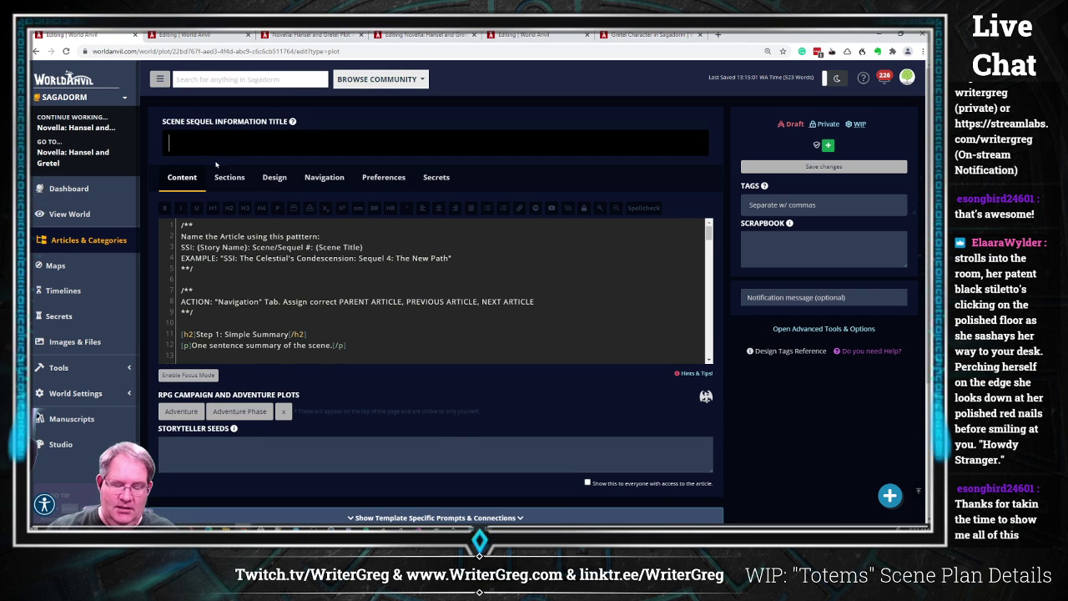
pyautogui.write('s11.')
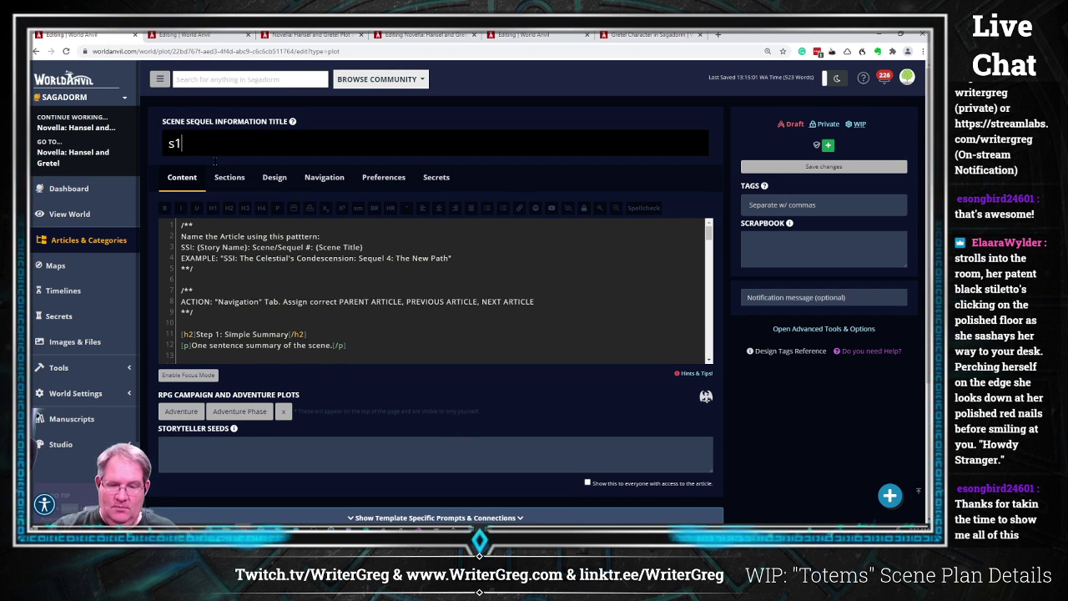
pyautogui.press('BackSpace')
pyautogui.press('BackSpace')
pyautogui.write('.1')
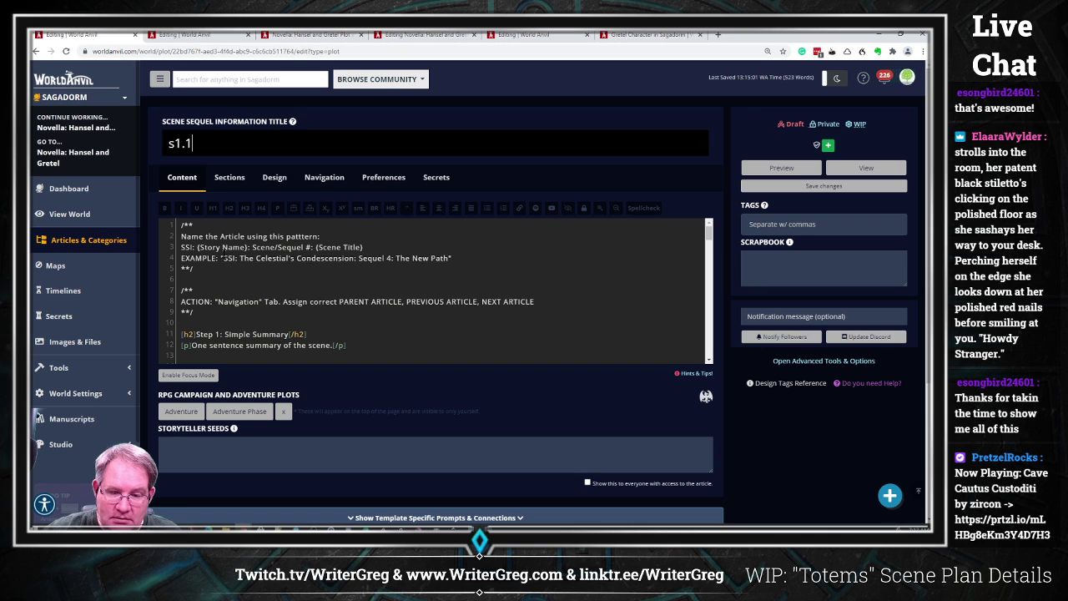
# Title the article "SSI: Phoenix and Dragon: Scene 1: At the Campus", following the naming pattern in the template comment.
pyautogui.moveTo(220, 257); pyautogui.dragTo(459, 250)
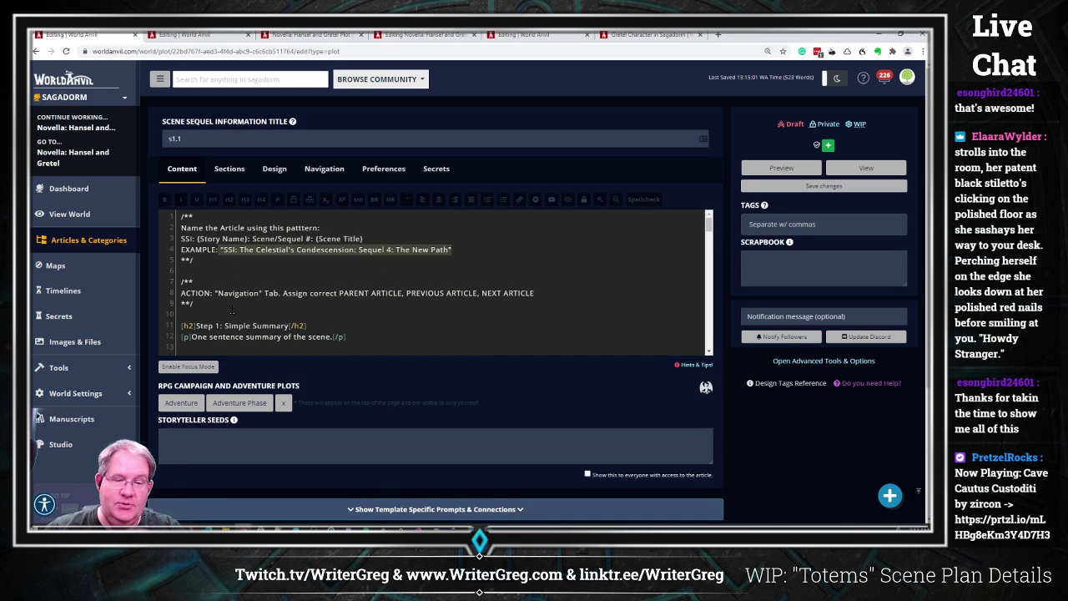
pyautogui.click(223, 238)
pyautogui.click(217, 140)
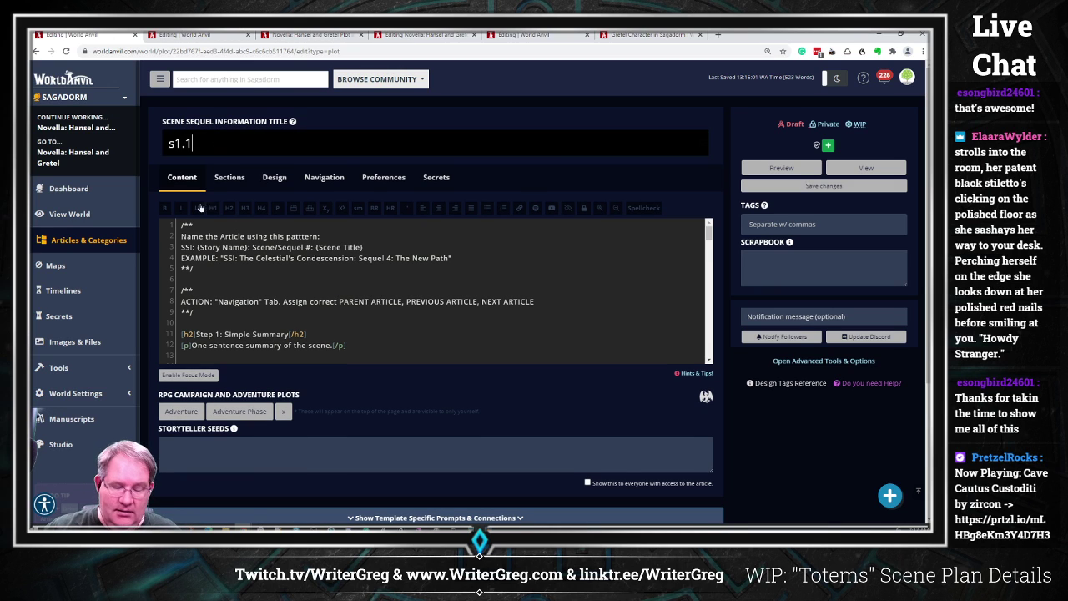
pyautogui.hotkey('ctrl', 'a')
pyautogui.write('SSI')
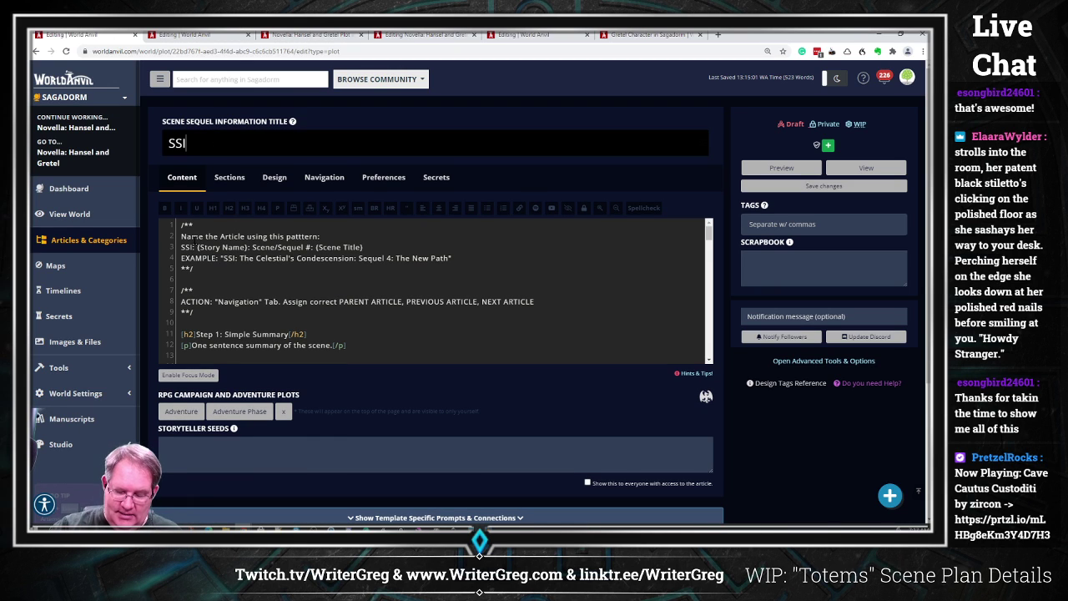
pyautogui.write(': ')
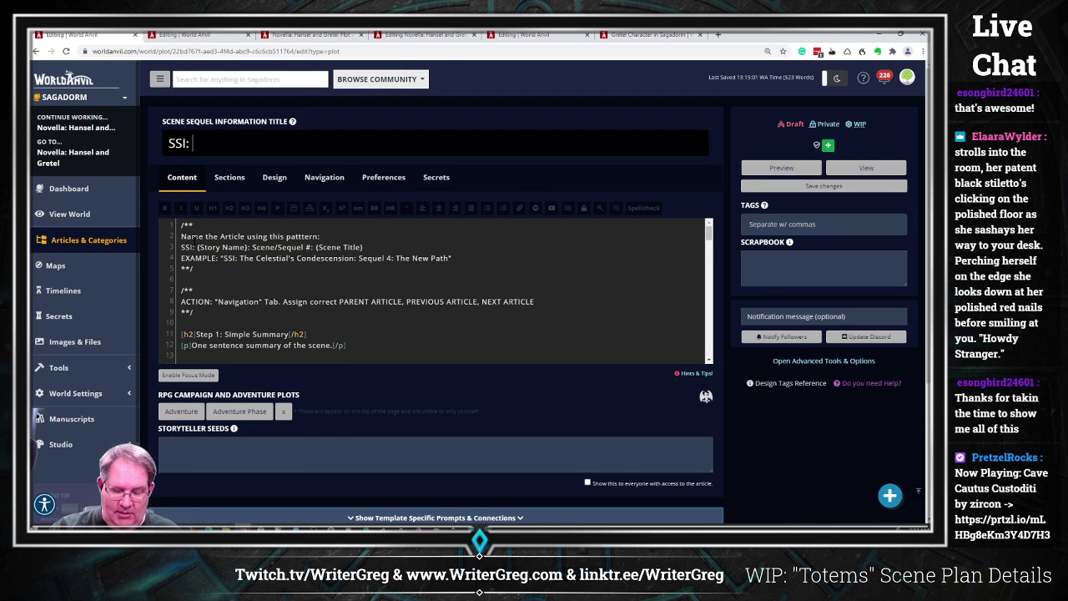
pyautogui.write('Phoen')
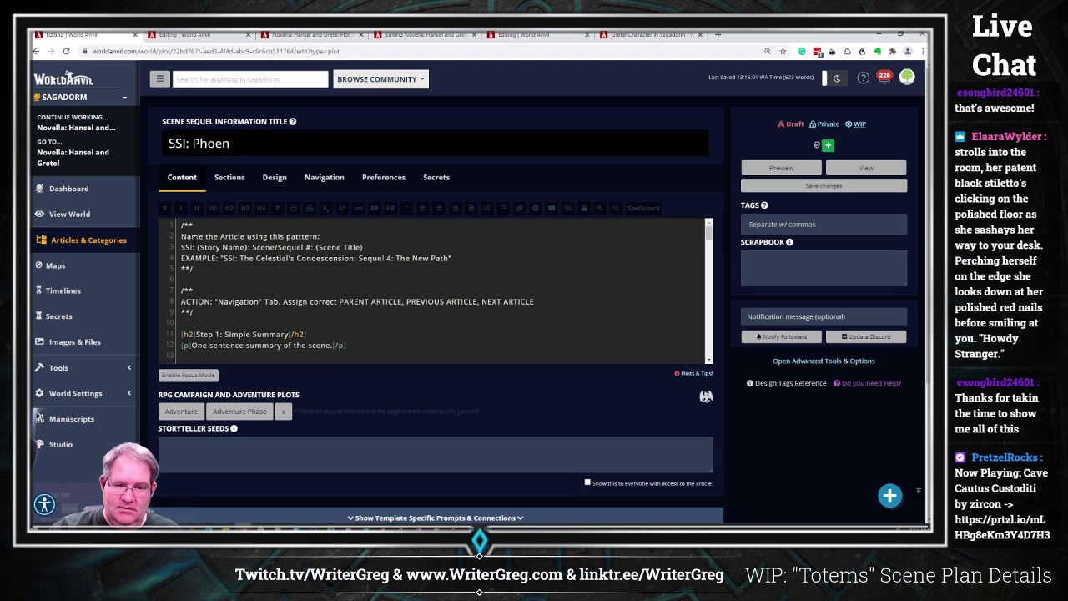
pyautogui.write('ix and Drag')
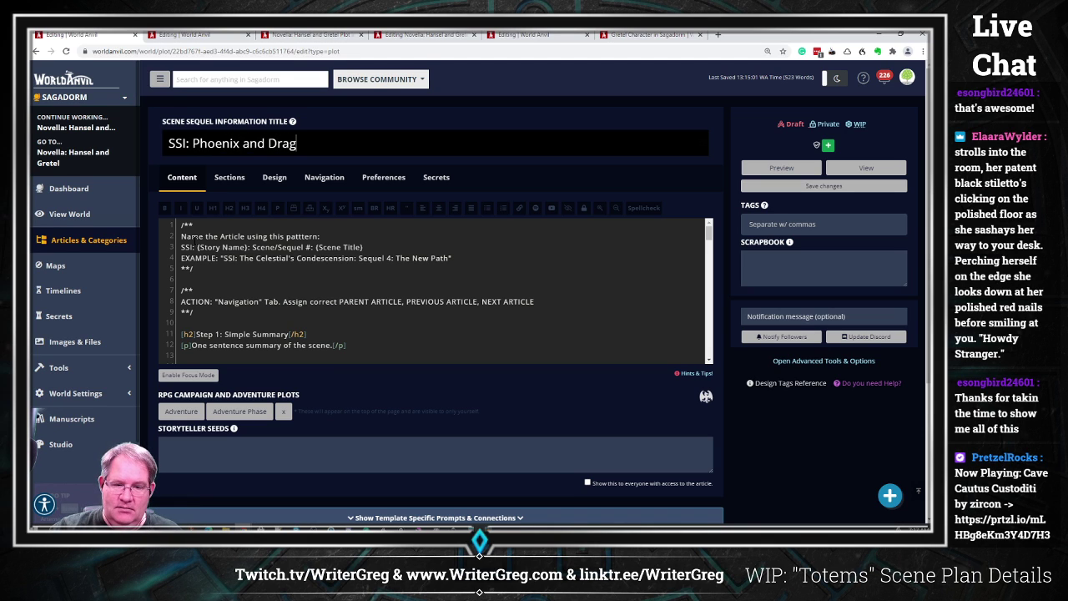
pyautogui.write('on:')
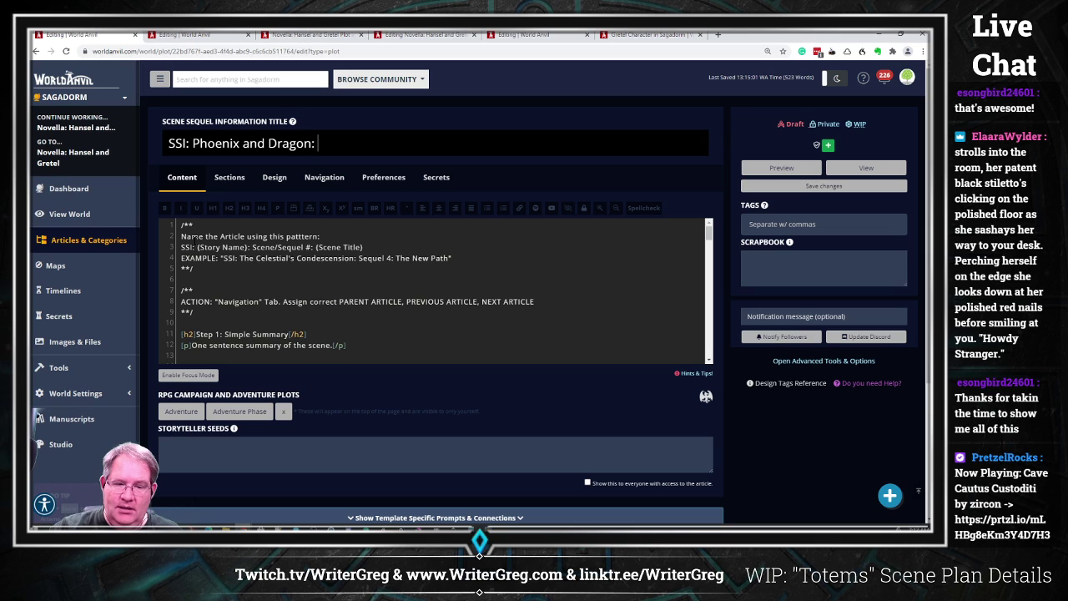
pyautogui.write(' Scene 1:')
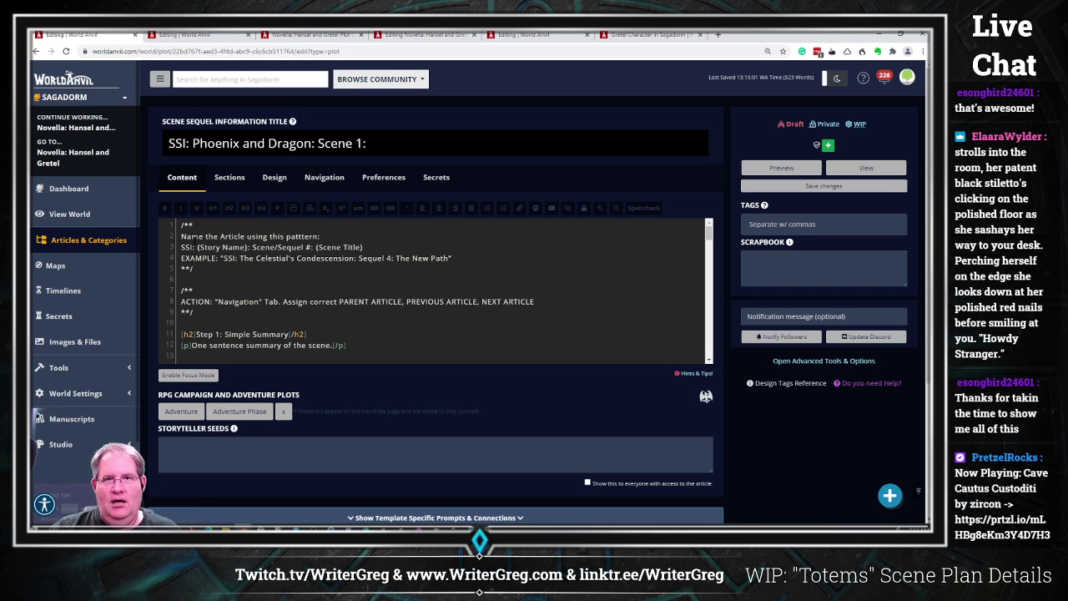
pyautogui.write('At the Campus')
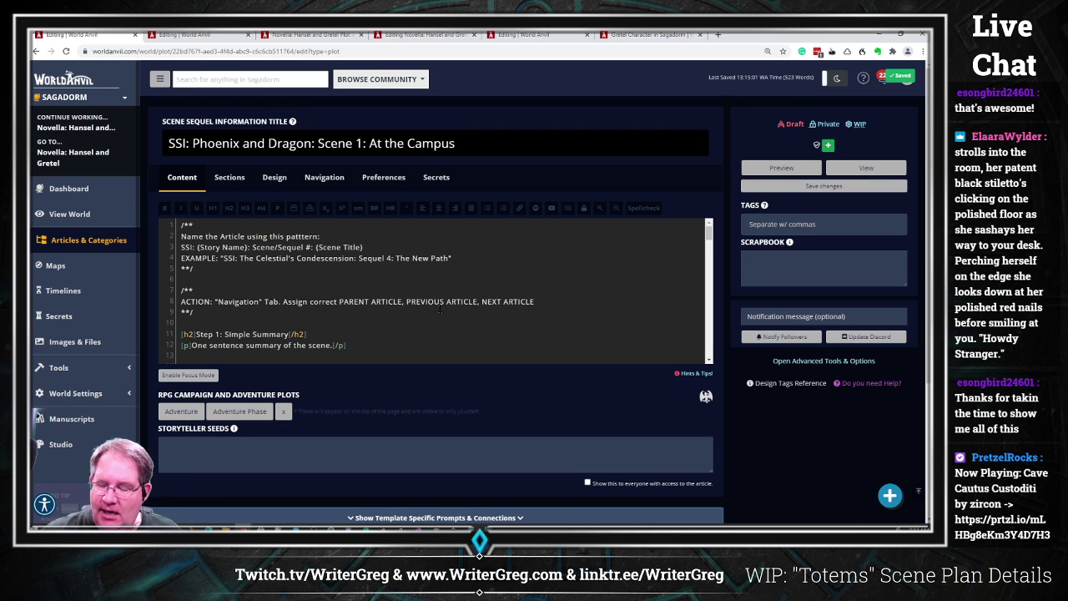
pyautogui.click(802, 294)
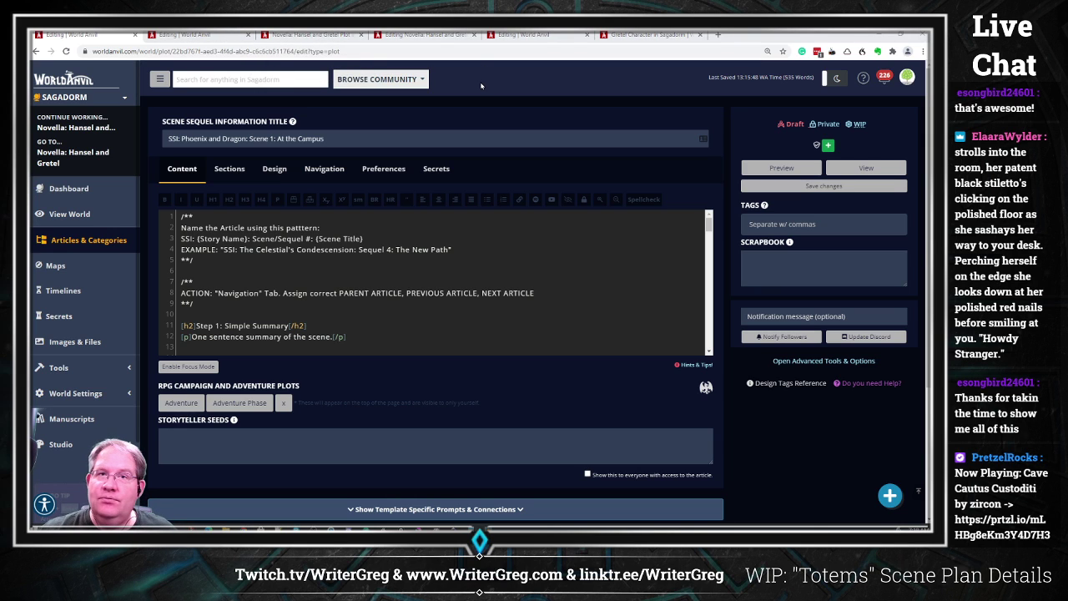
# Reload the Dragon and Phoenix Scene Summary Table page and preview the Scene 1: At the Campus article listed under it.
pyautogui.hotkey('alt', 'Tab')
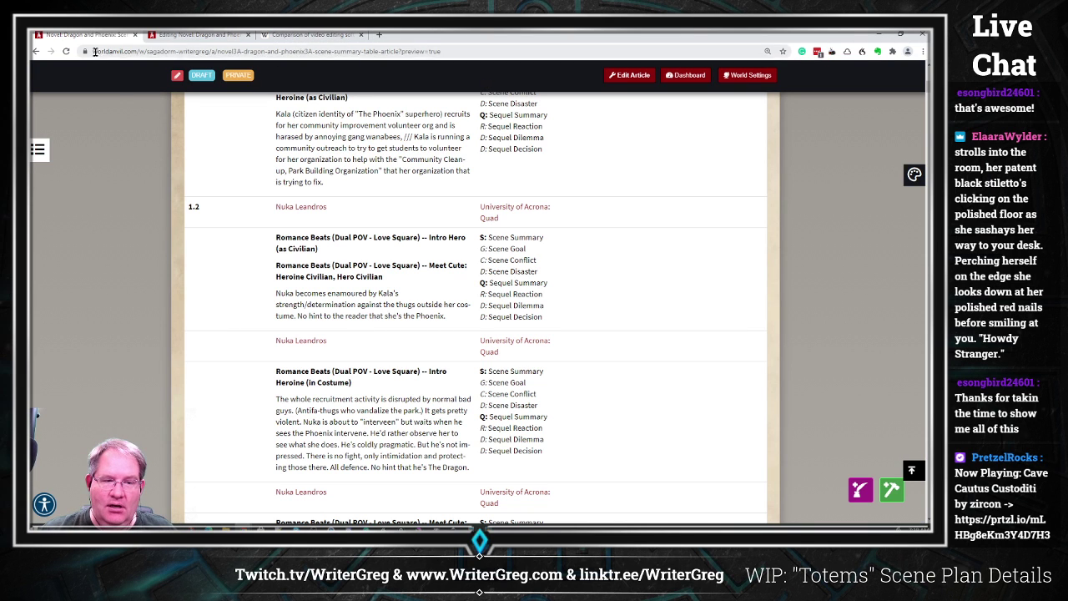
pyautogui.click(67, 54)
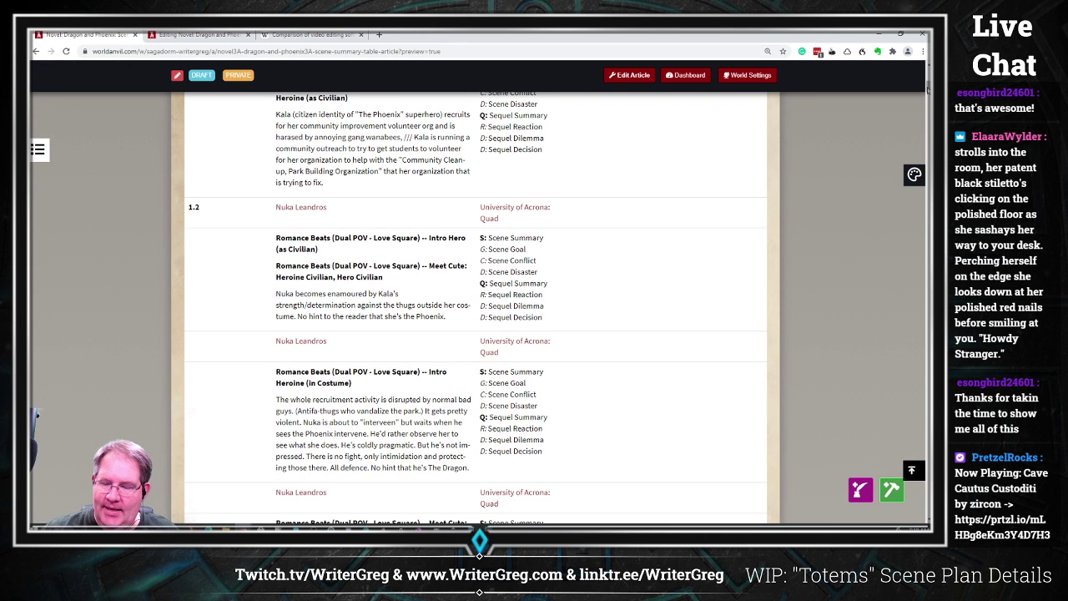
pyautogui.moveTo(927, 88); pyautogui.dragTo(912, 490)
pyautogui.scroll(-3, 912, 491)
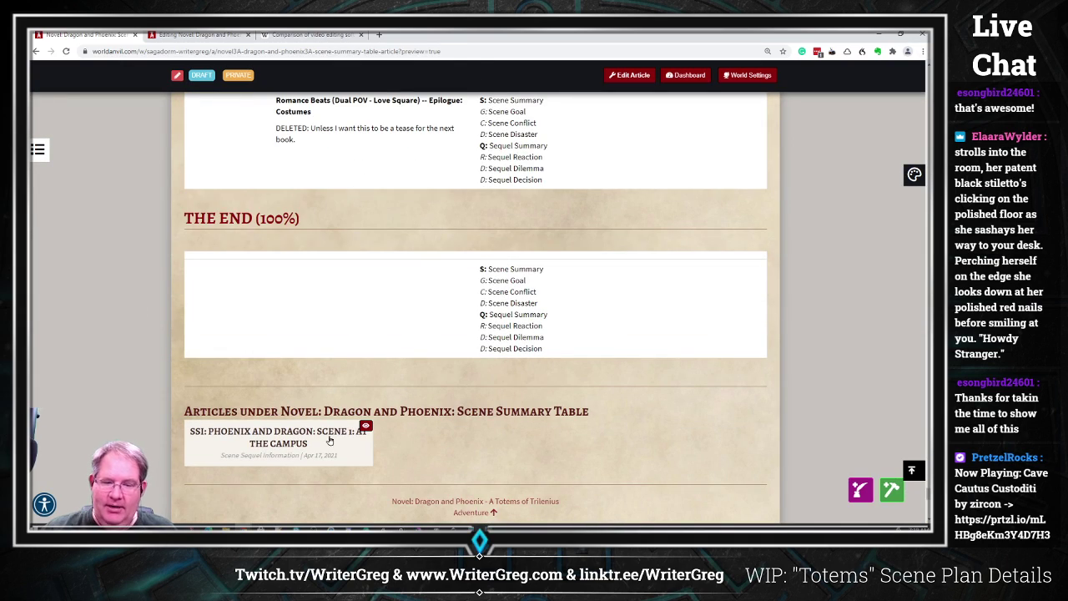
pyautogui.moveTo(329, 440)
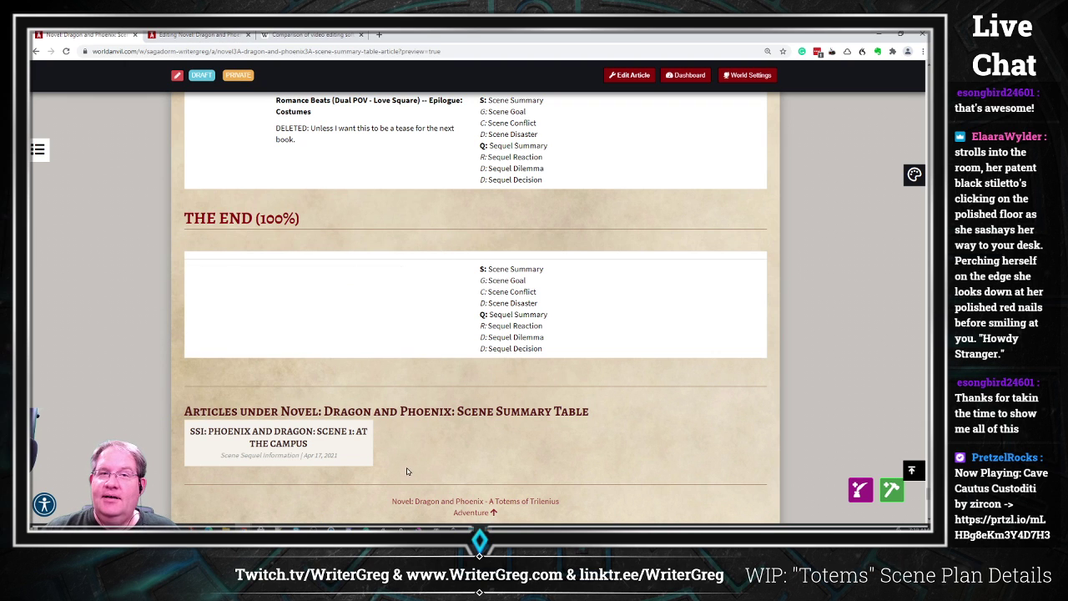
pyautogui.moveTo(293, 444)
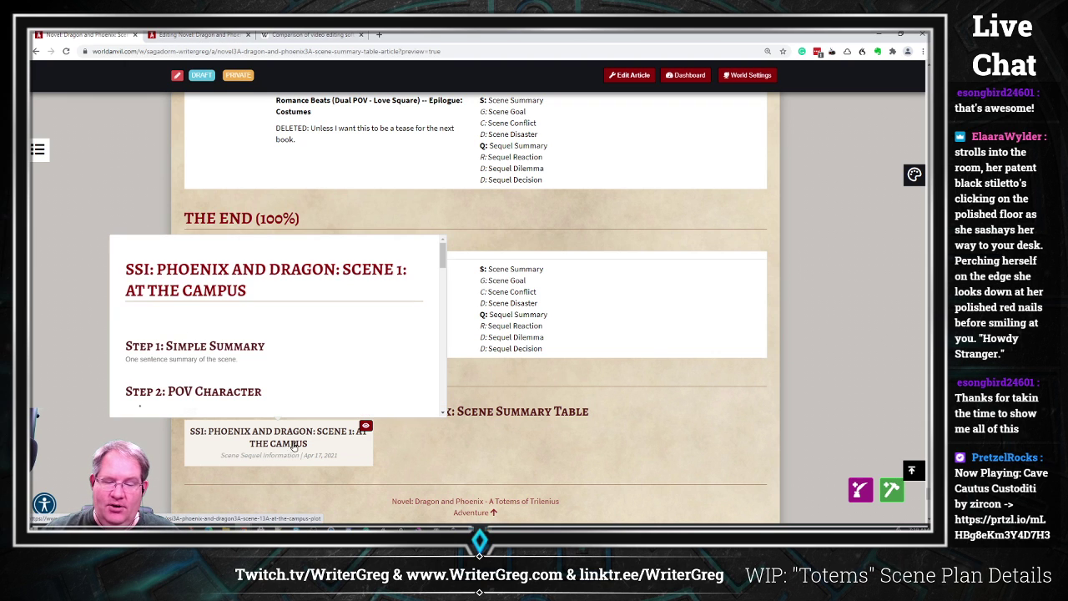
# In the Scene Summary Table's code, insert an article link to "SSI: Phoenix and Dragon: Scene 1: At the Campus" in the Link cell of row 1.1.
pyautogui.click(186, 36)
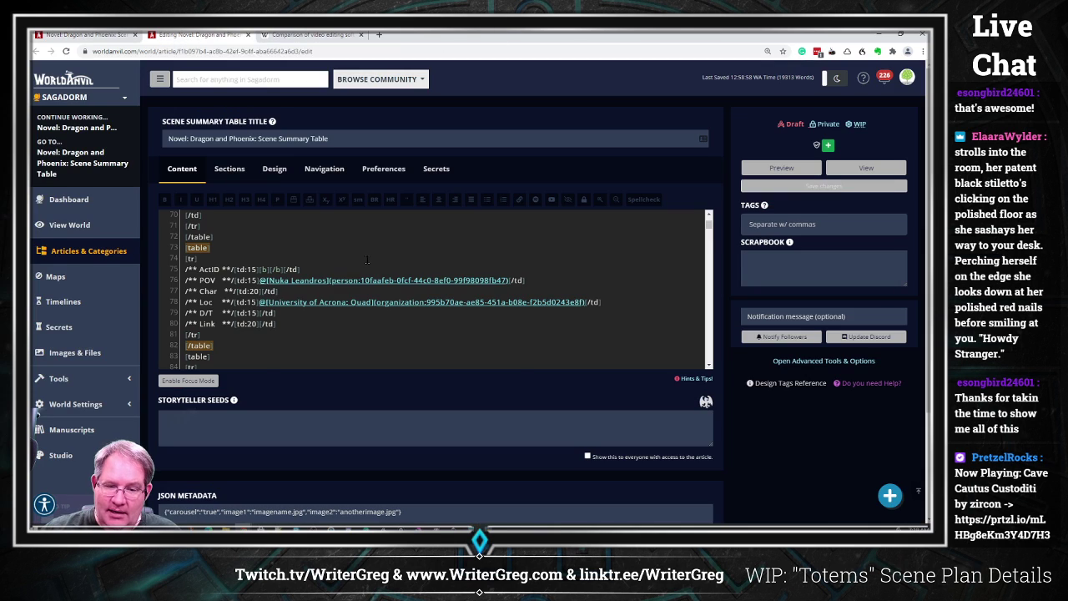
pyautogui.scroll(-2, 367, 260)
pyautogui.hotkey('ctrl', 'Home')
pyautogui.scroll(-5, 636, 306)
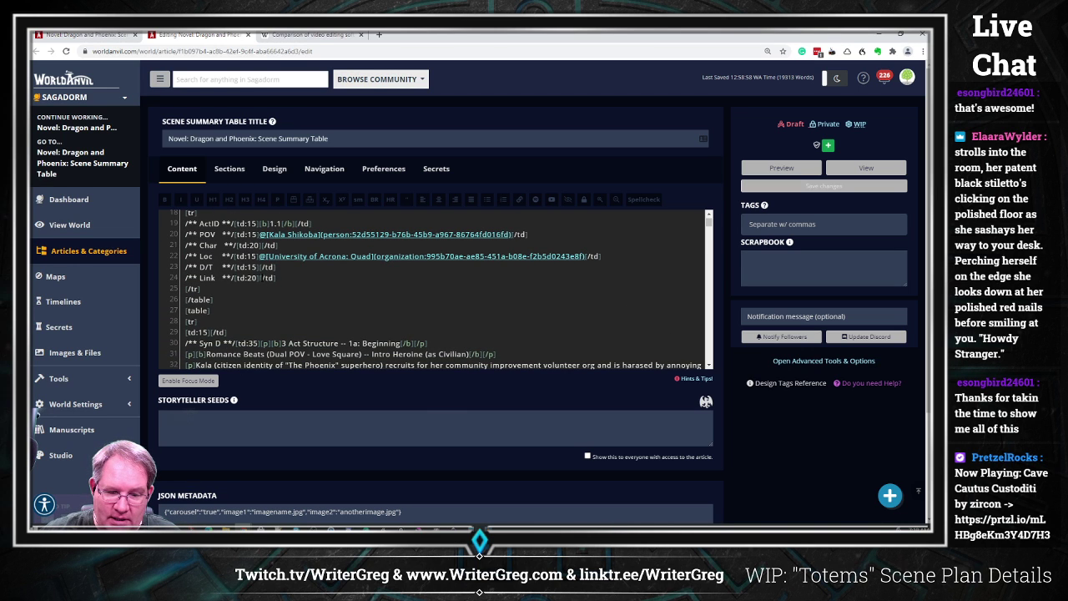
pyautogui.click(260, 278)
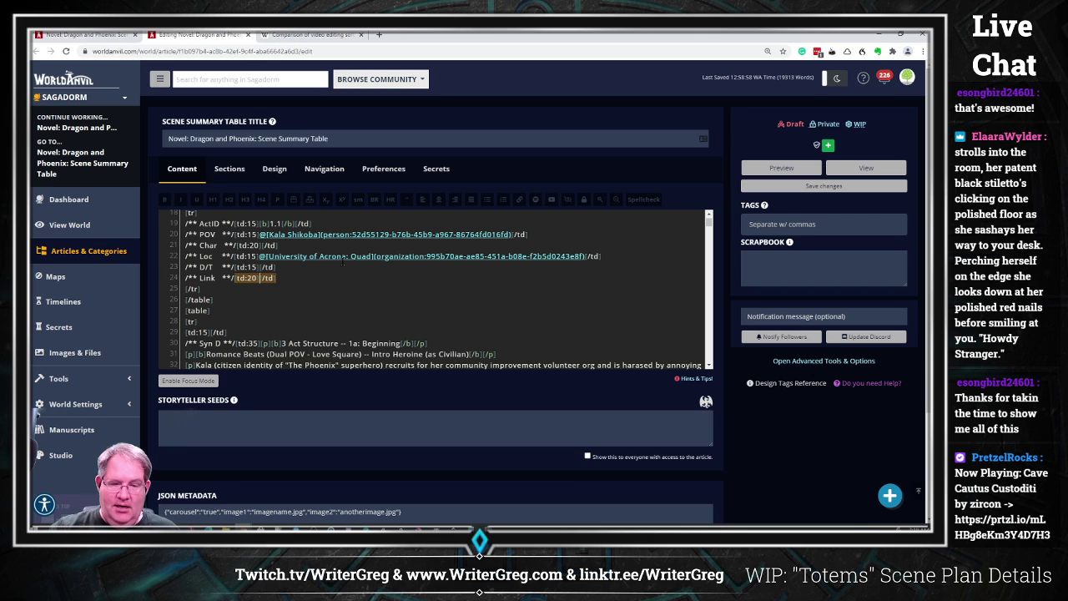
pyautogui.write('@')
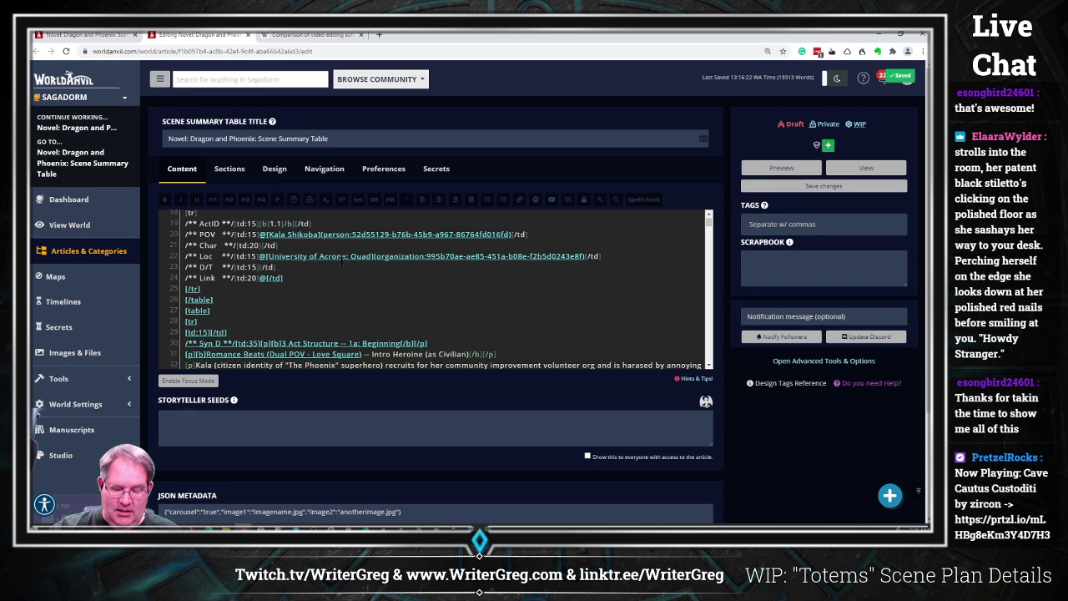
pyautogui.write('campu')
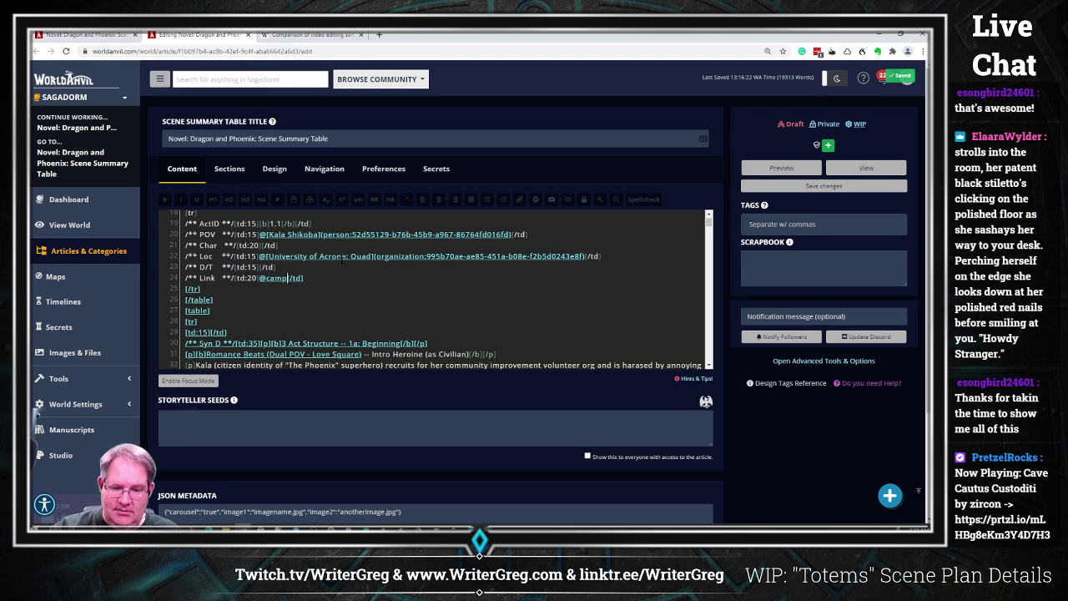
pyautogui.write('s')
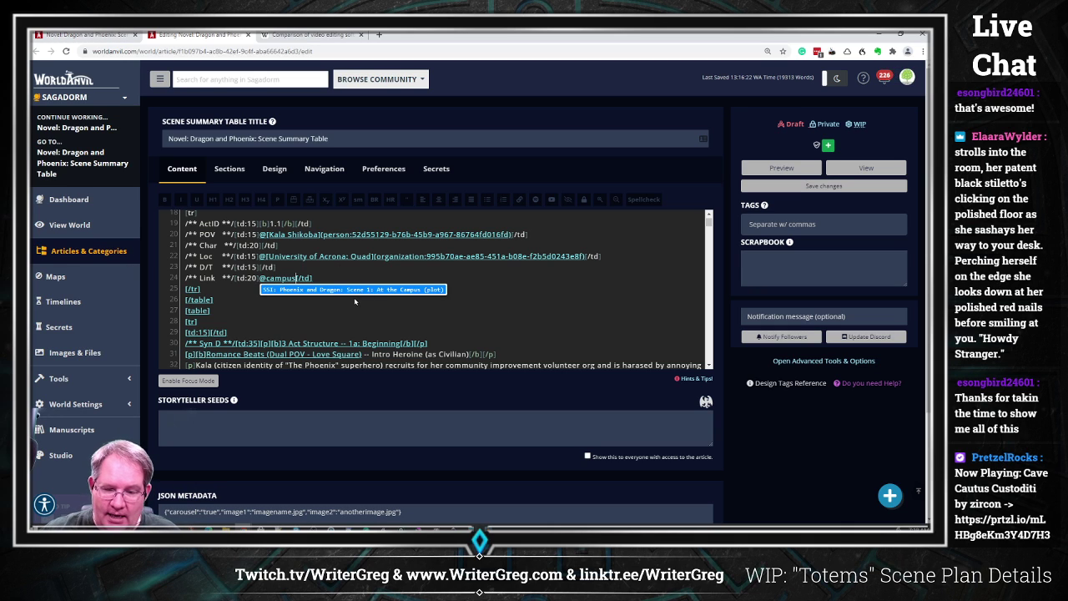
pyautogui.click(355, 289)
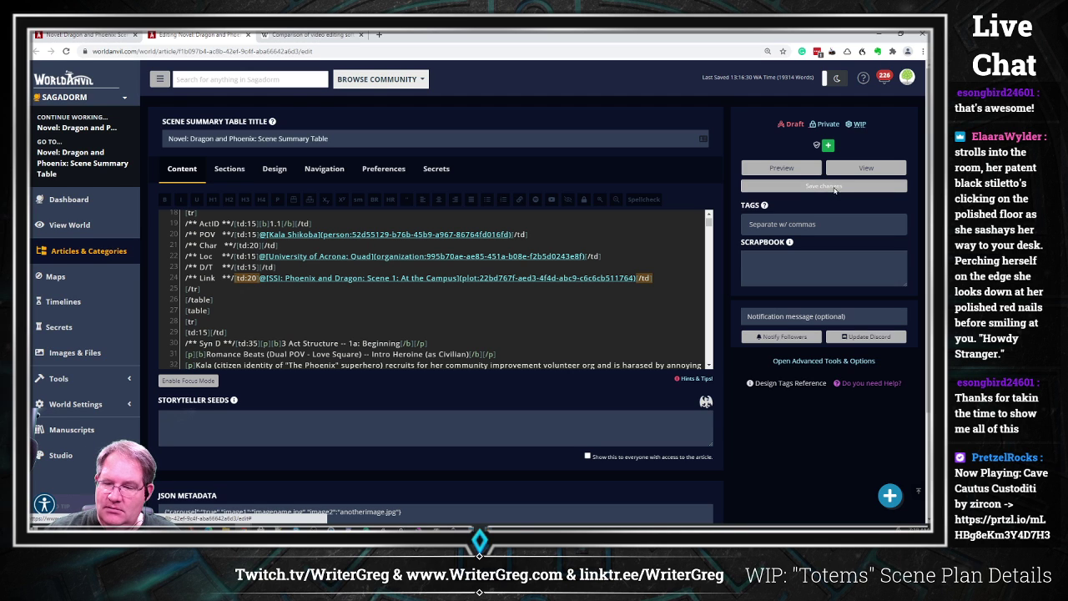
# Reload the published Scene Summary Table and check the SSI Link cell of row 1.1.
pyautogui.click(88, 37)
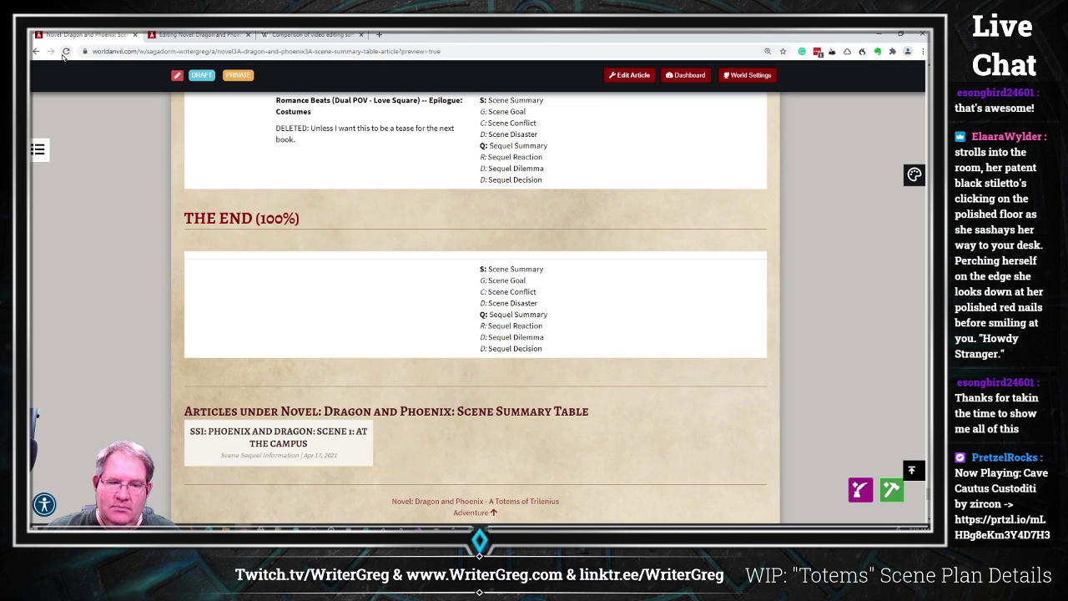
pyautogui.click(65, 52)
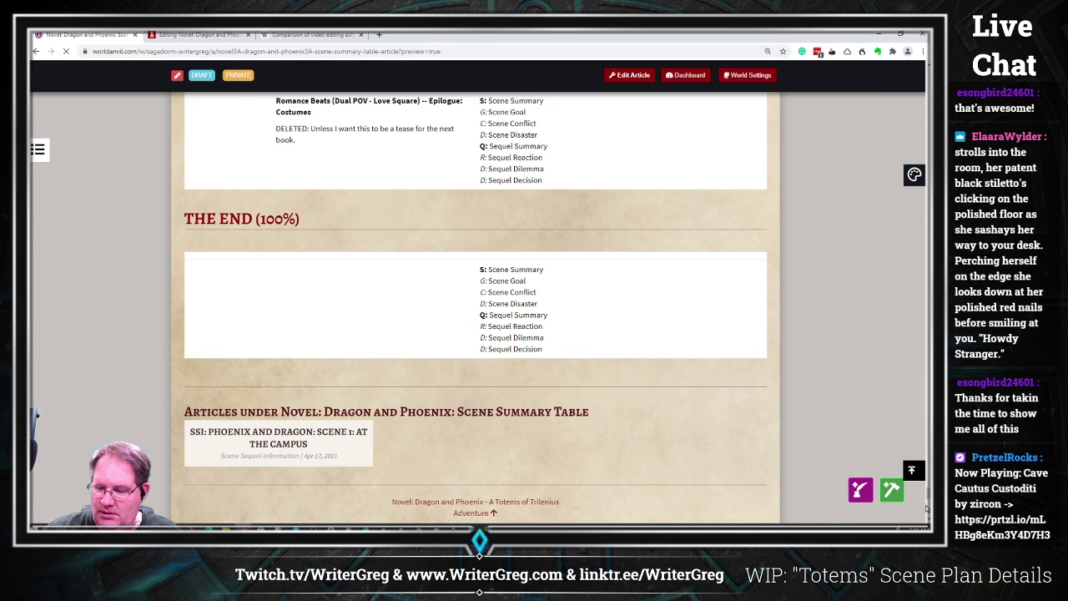
pyautogui.moveTo(926, 505); pyautogui.dragTo(901, 97)
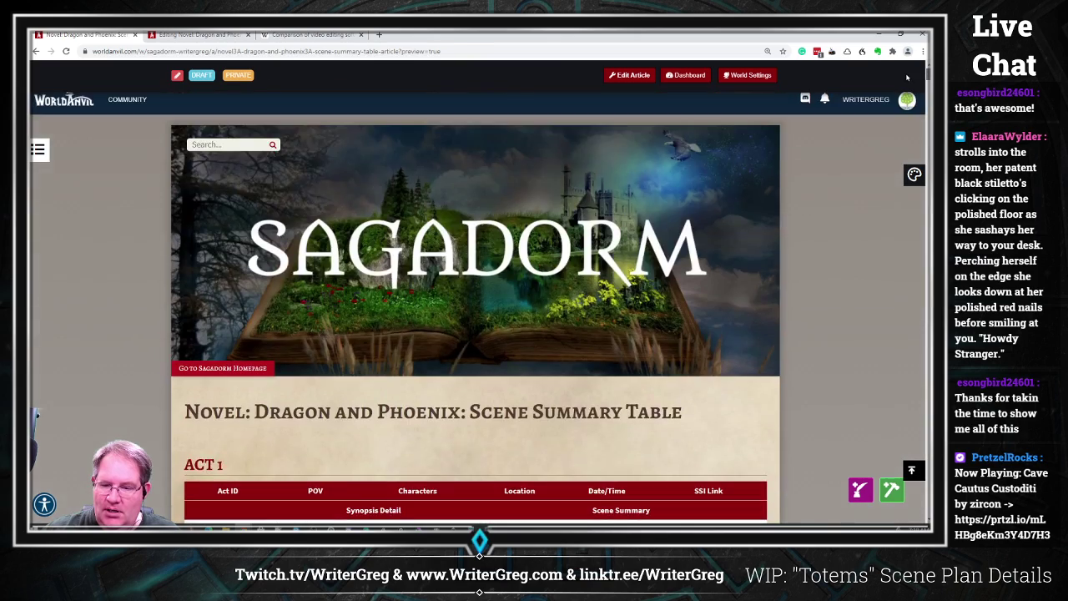
pyautogui.scroll(-2, 698, 361)
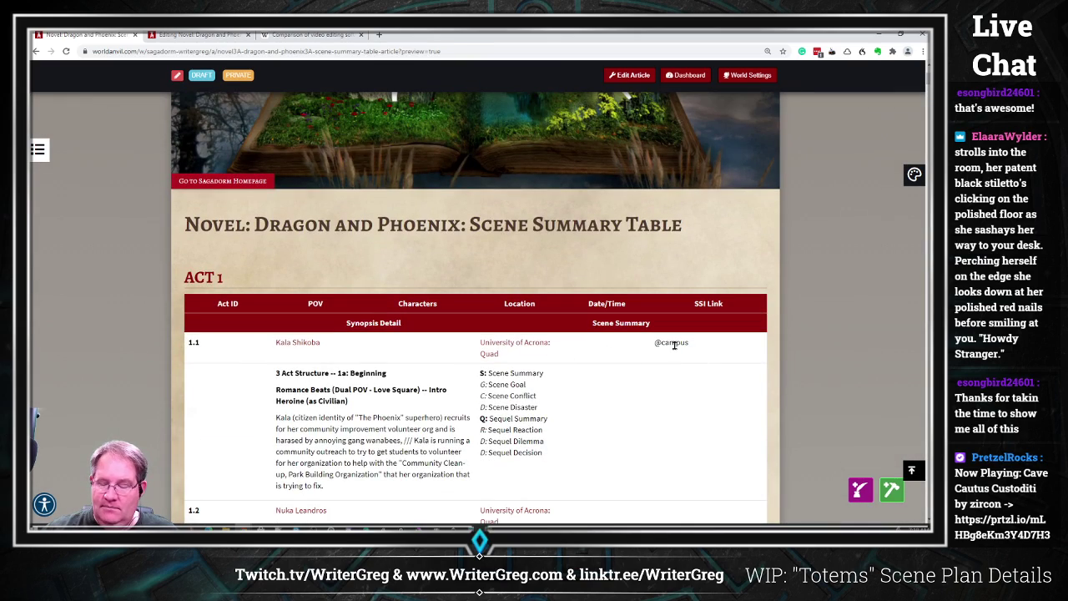
# Review the link code in row 1.1 of the Scene Summary Table and save the article again.
pyautogui.click(195, 34)
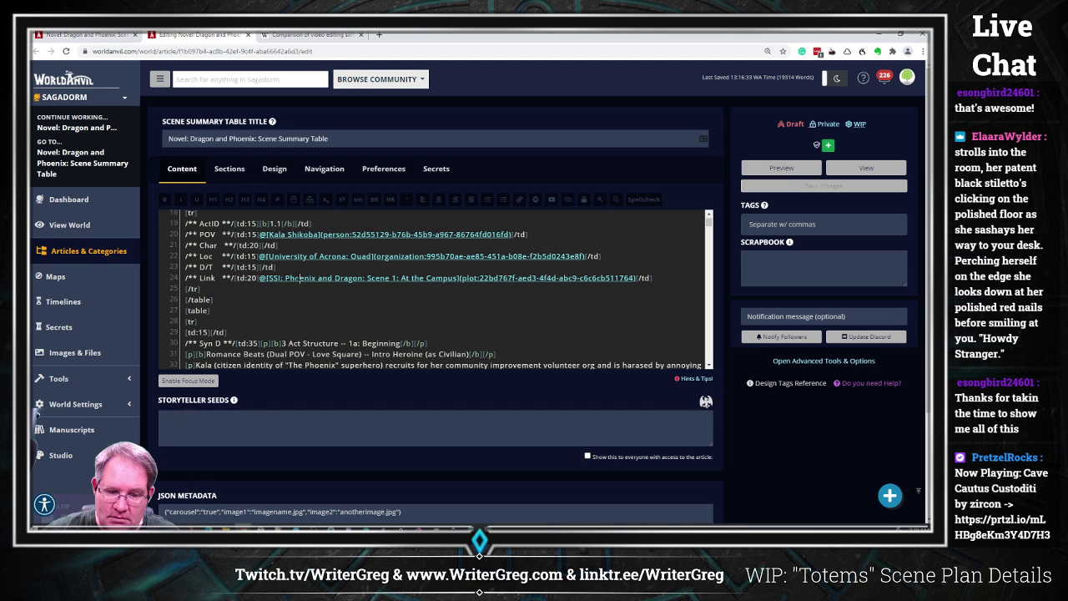
pyautogui.scroll(4, 393, 272)
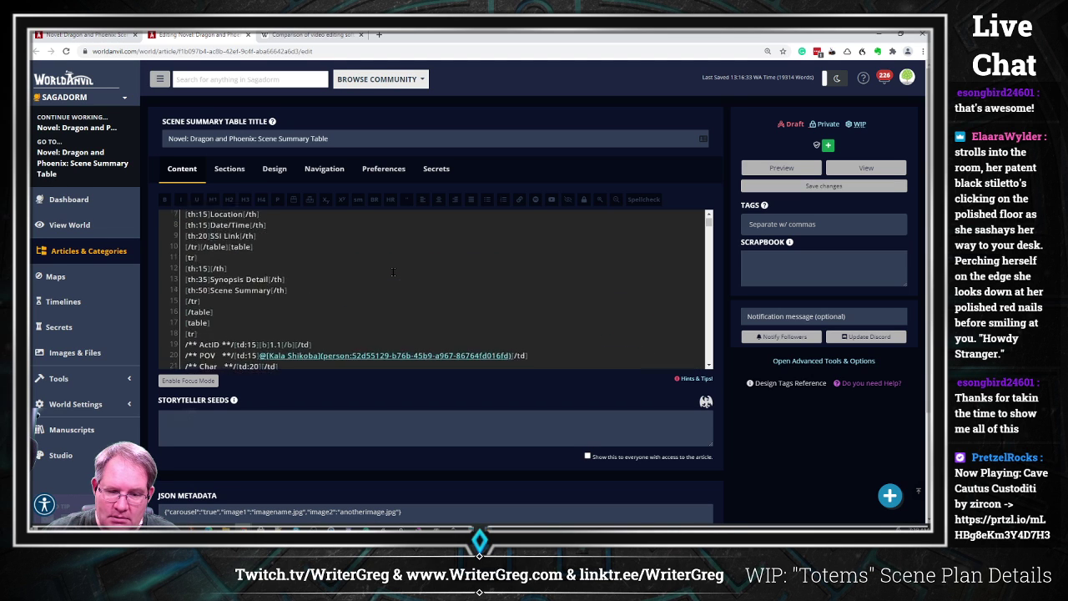
pyautogui.scroll(-4, 395, 263)
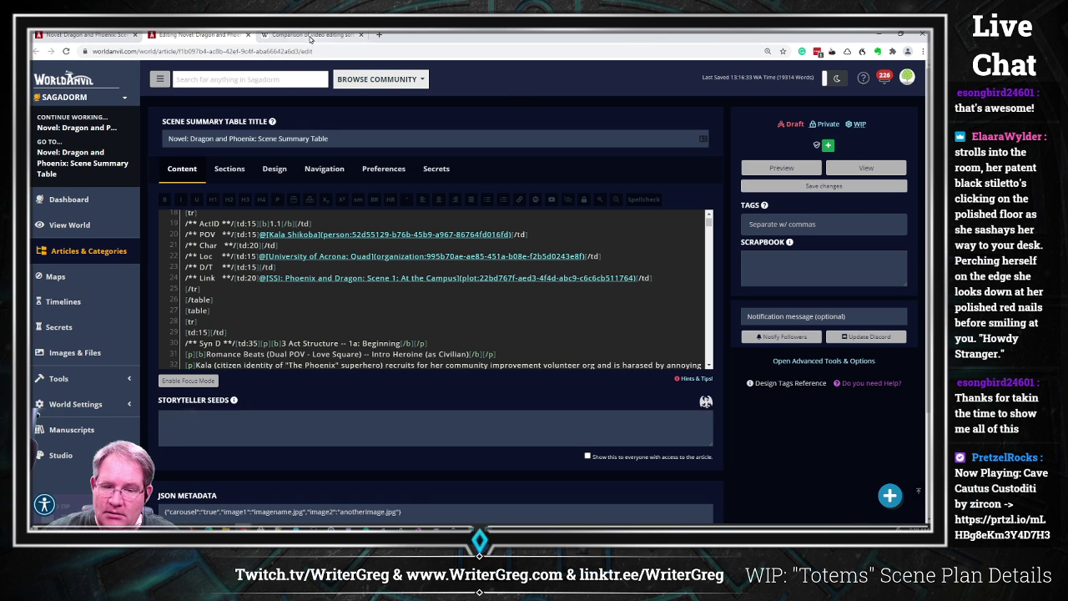
pyautogui.click(93, 35)
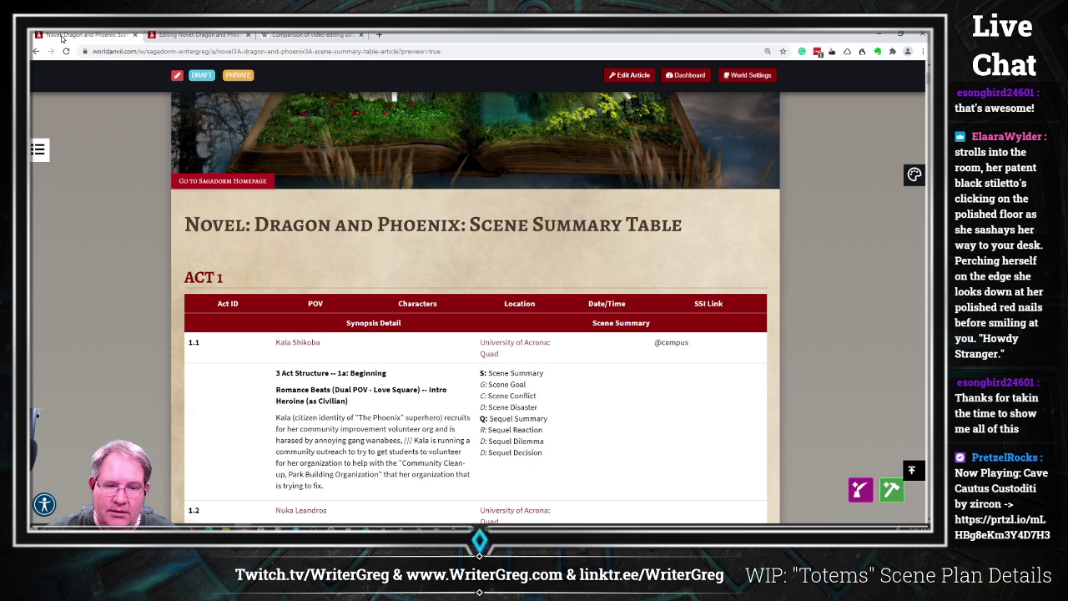
pyautogui.click(197, 35)
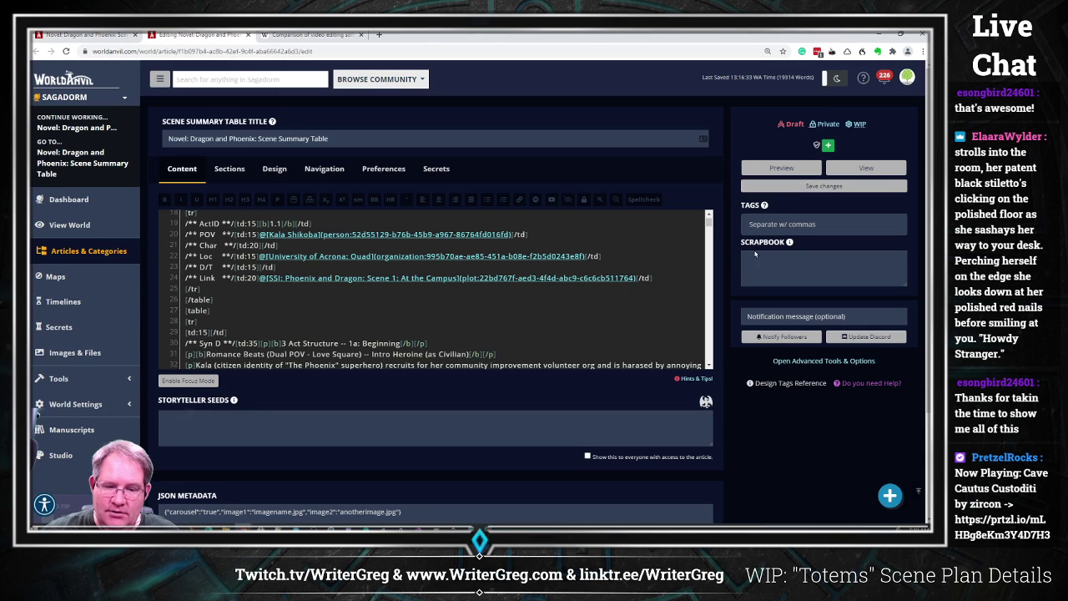
pyautogui.click(808, 193)
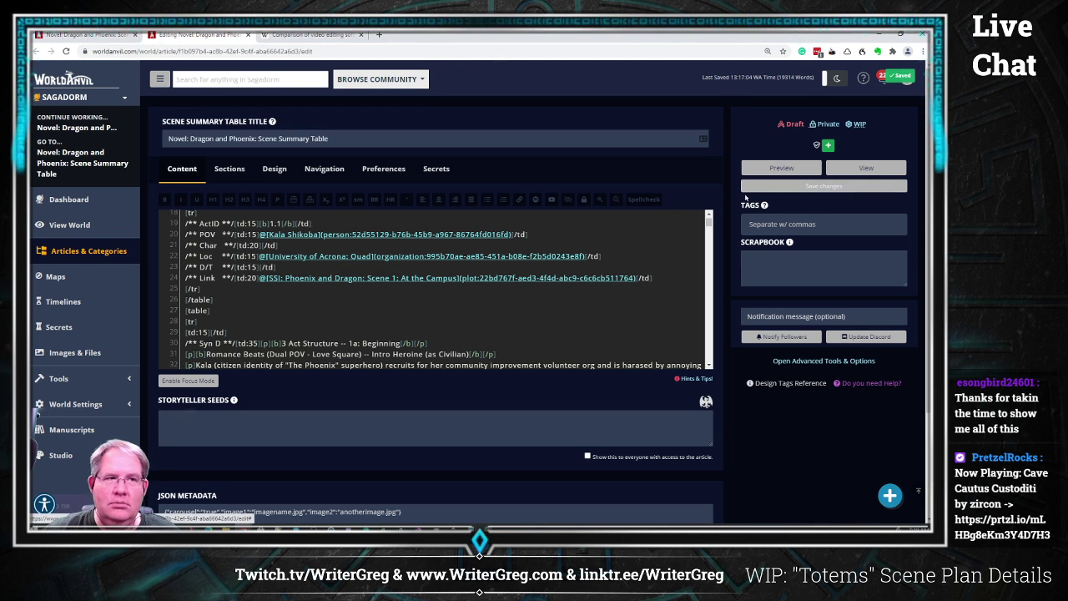
# Reload the Scene Summary Table page, open its child article "SSI: Phoenix and Dragon: Scene 1: At the Campus" in a new tab, and view it.
pyautogui.click(83, 35)
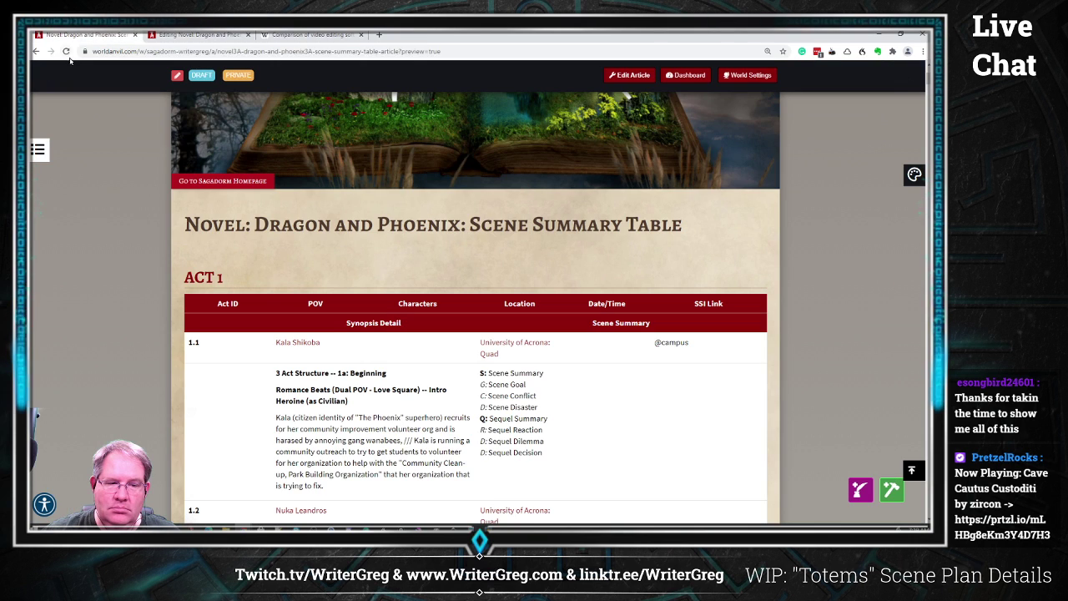
pyautogui.click(66, 52)
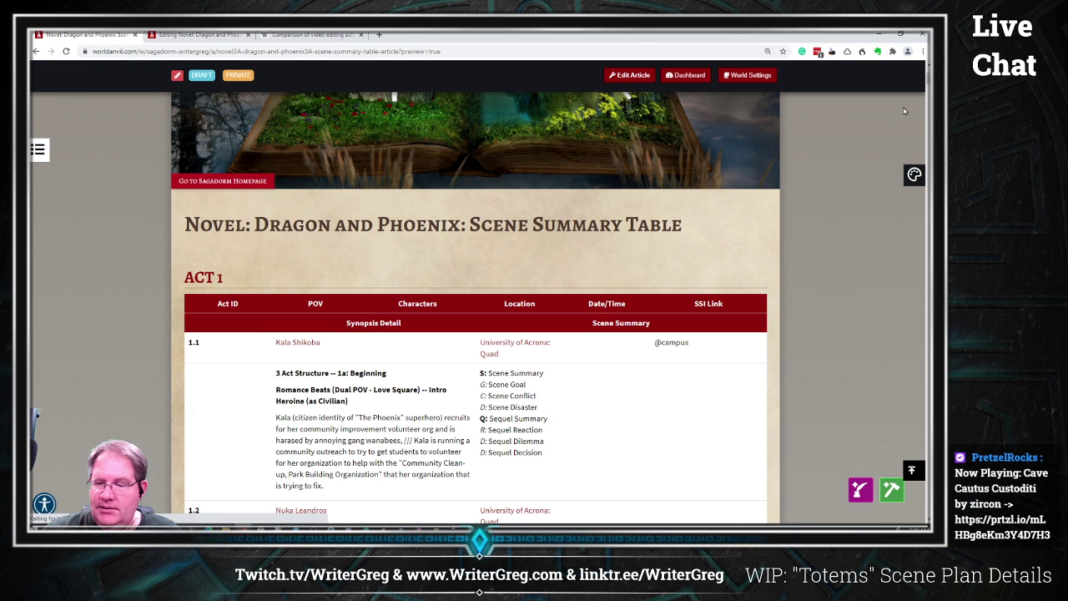
pyautogui.press('End')
pyautogui.scroll(2, 425, 312)
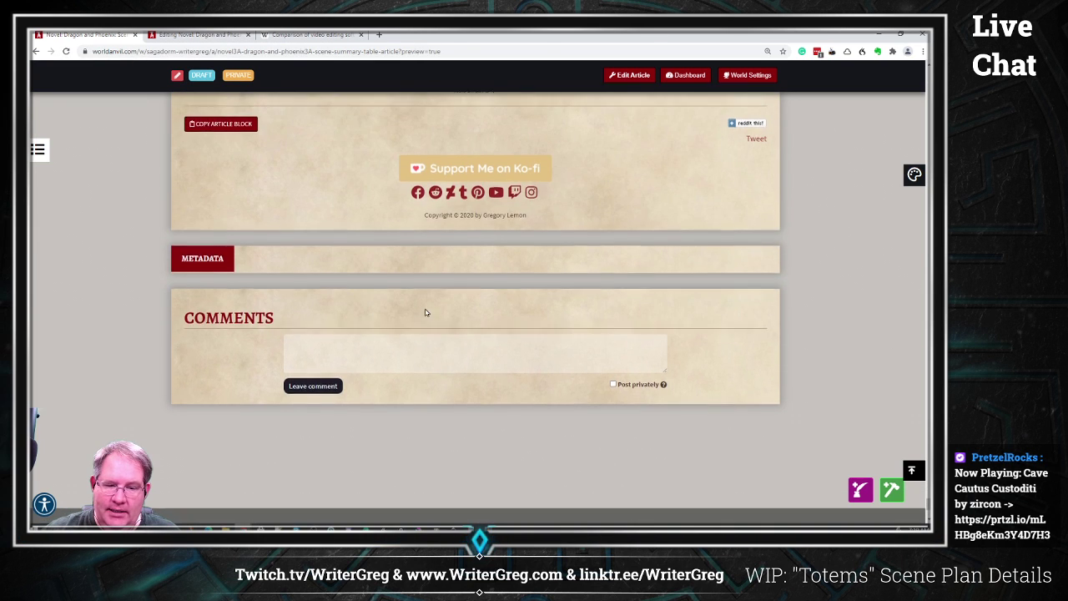
pyautogui.scroll(4, 424, 312)
pyautogui.rightClick(263, 197)
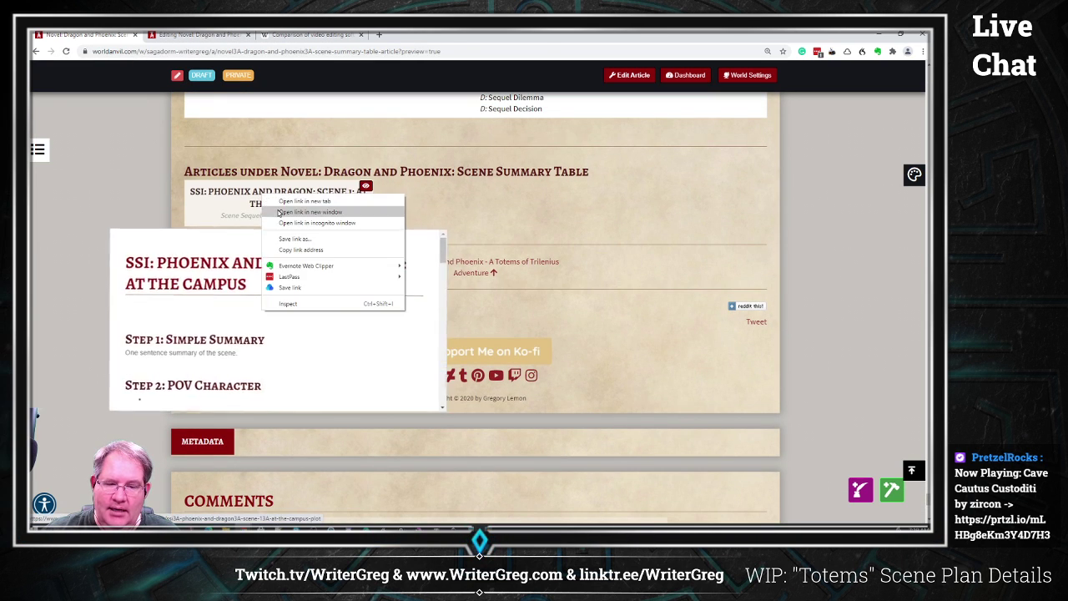
pyautogui.click(284, 201)
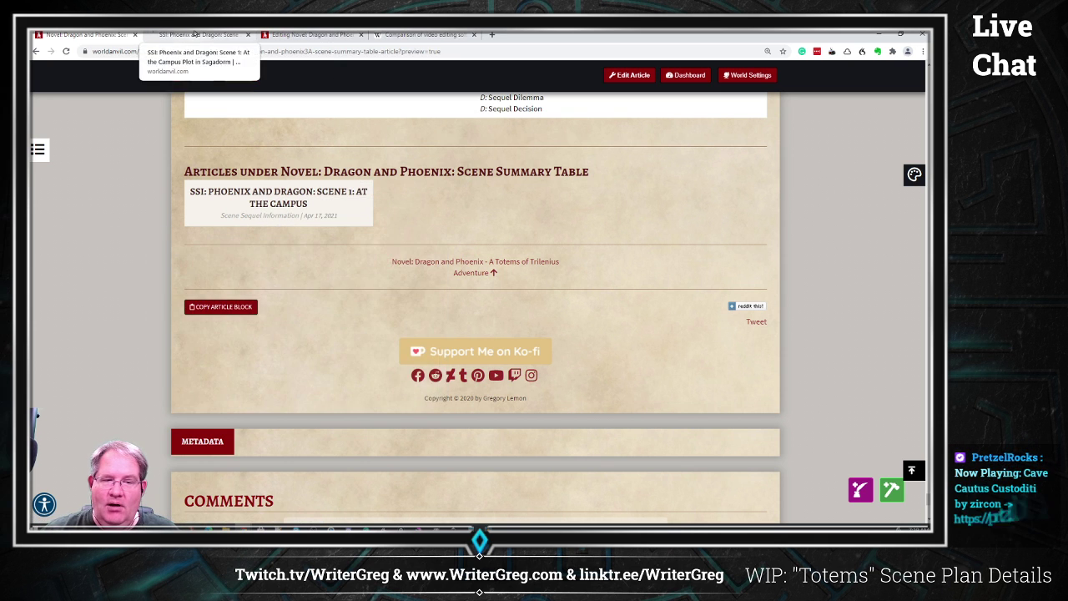
pyautogui.click(194, 34)
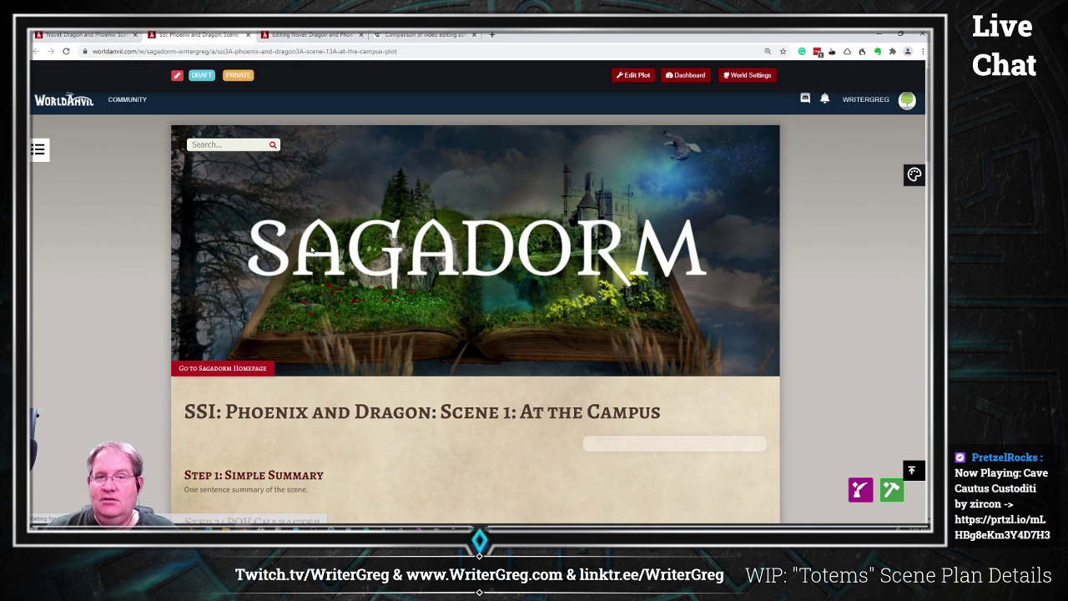
pyautogui.scroll(-3, 311, 249)
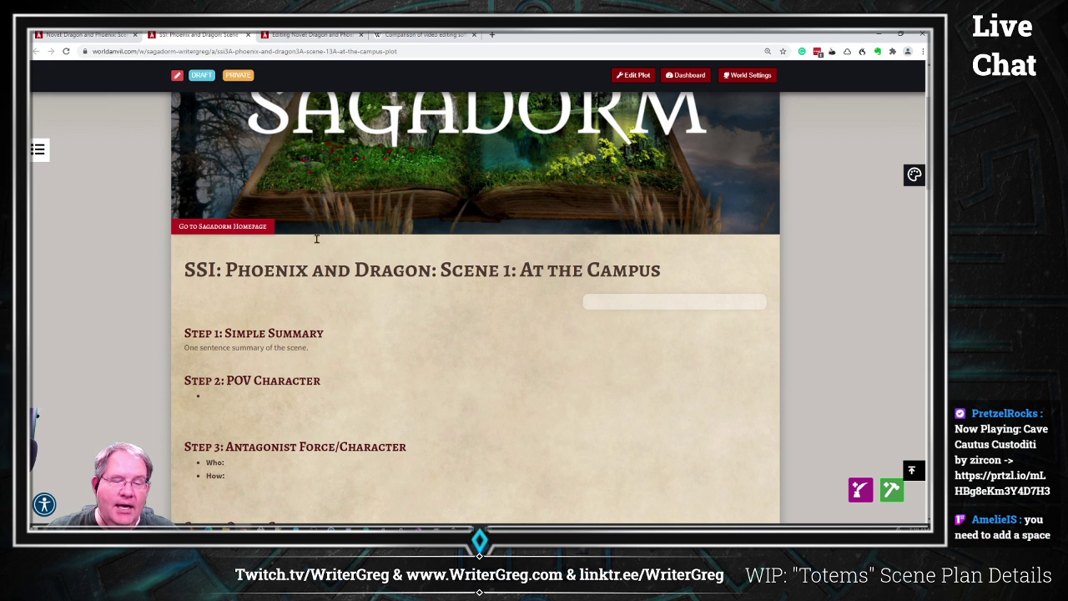
# Return to the Scene Summary Table's code and search it for "campus".
pyautogui.click(102, 35)
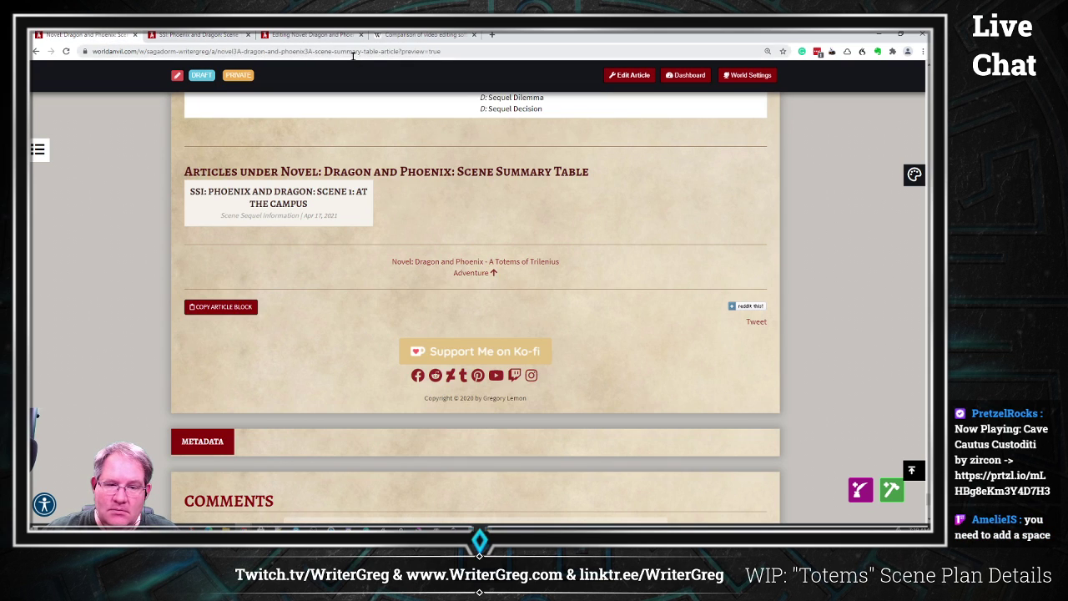
pyautogui.click(321, 36)
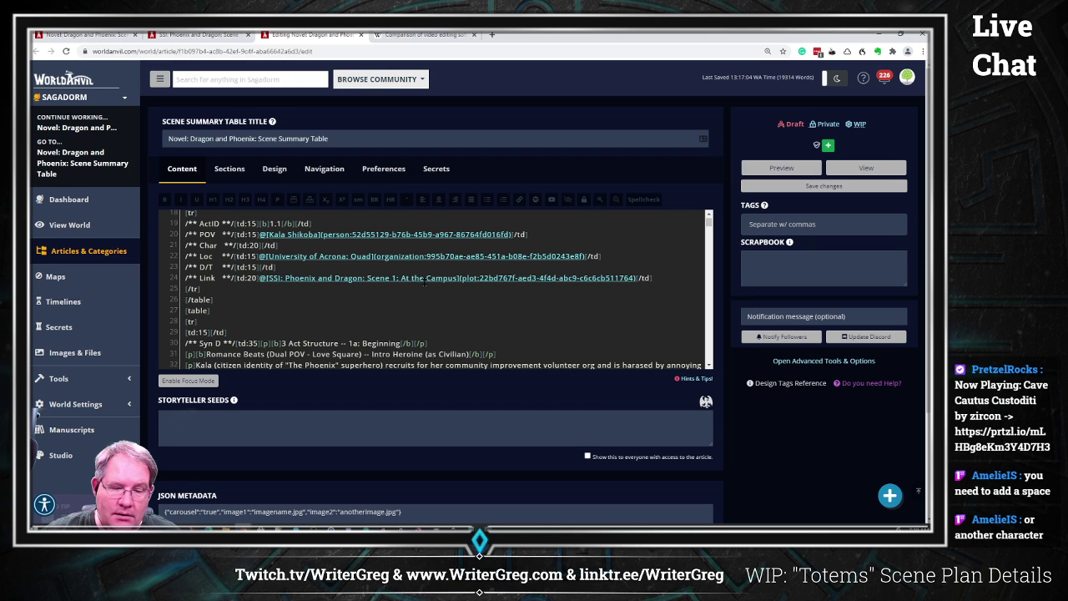
pyautogui.scroll(3, 387, 267)
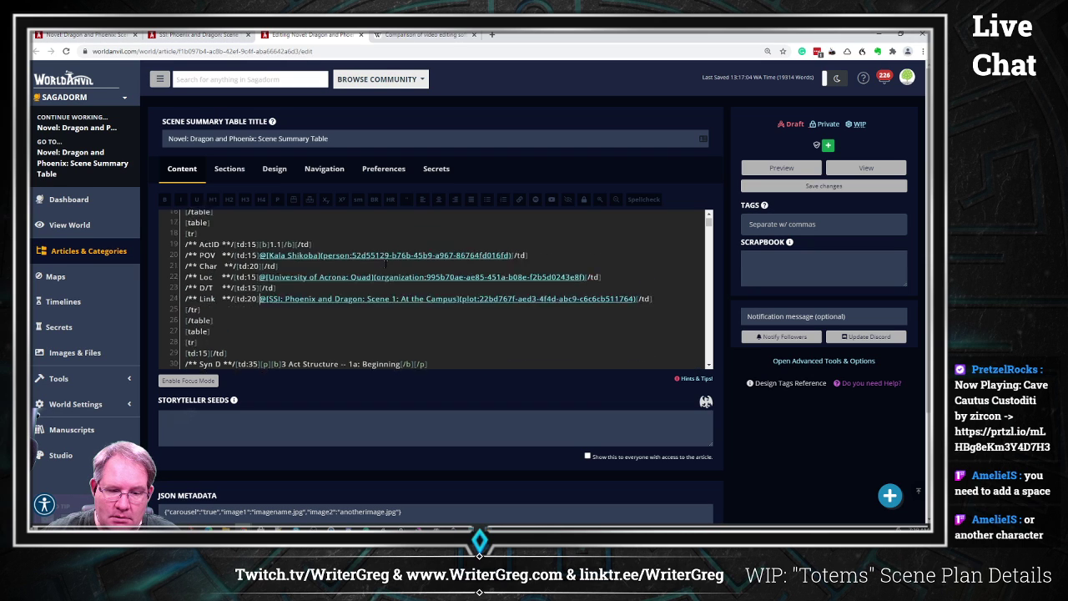
pyautogui.click(367, 243)
pyautogui.hotkey('ctrl', 'f')
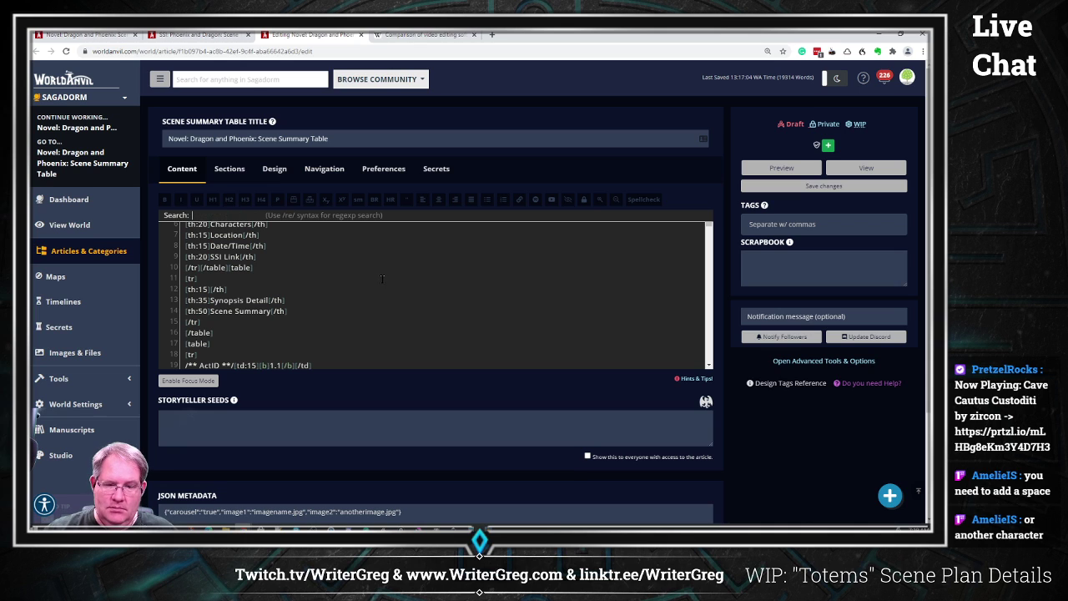
pyautogui.write('campus')
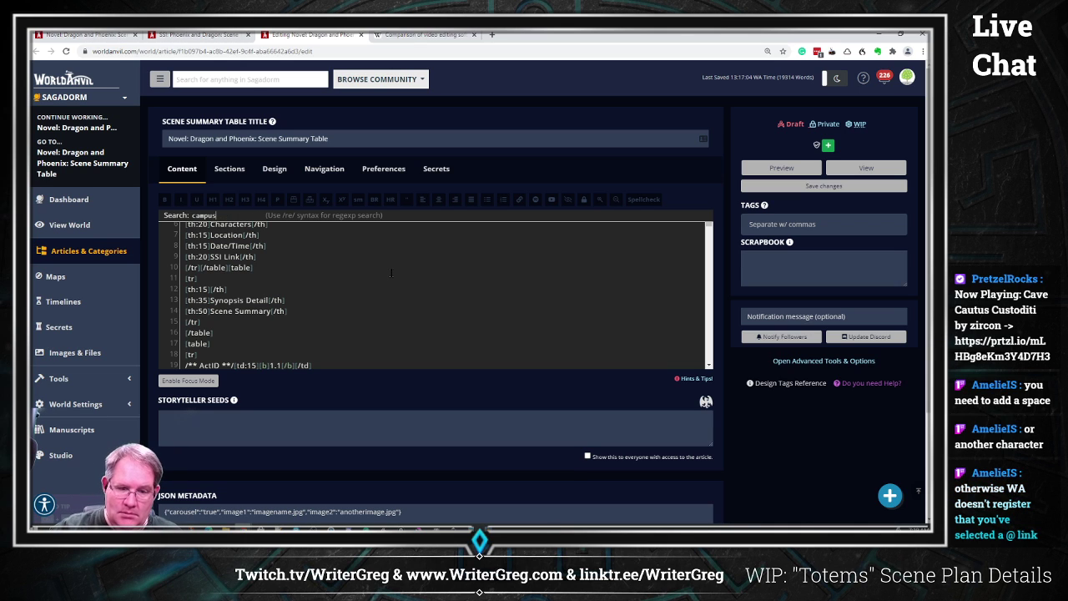
pyautogui.press('Return')
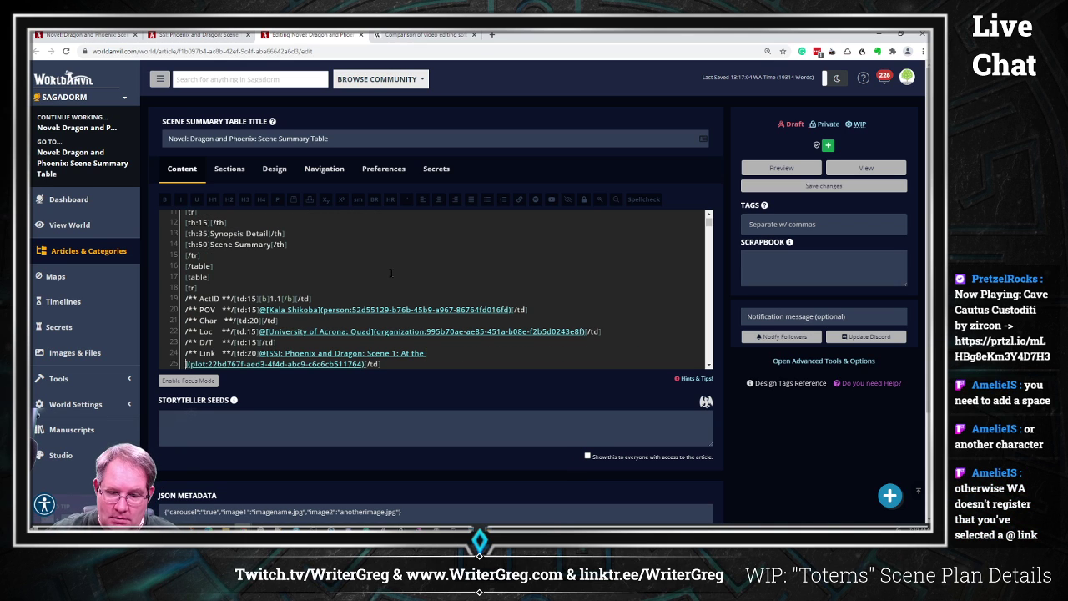
# Find "Campus" in the Scene Summary Table code, add a space before and after row 1.1's SSI link, and save the article.
pyautogui.hotkey('ctrl', 'f')
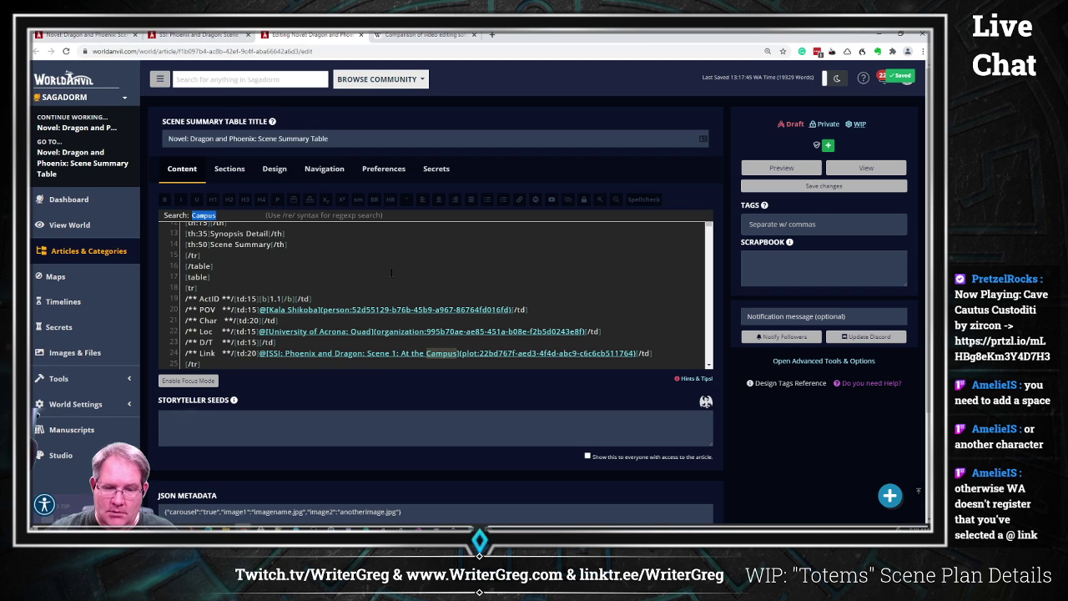
pyautogui.press('Return')
pyautogui.hotkey('ctrl', 'f')
pyautogui.press('Return')
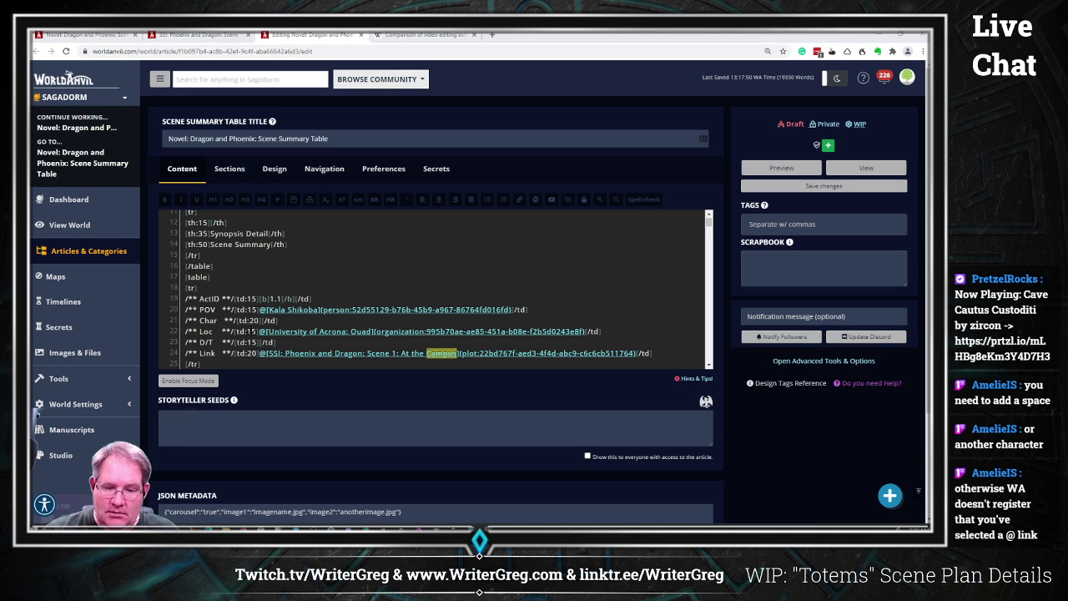
pyautogui.click(260, 353)
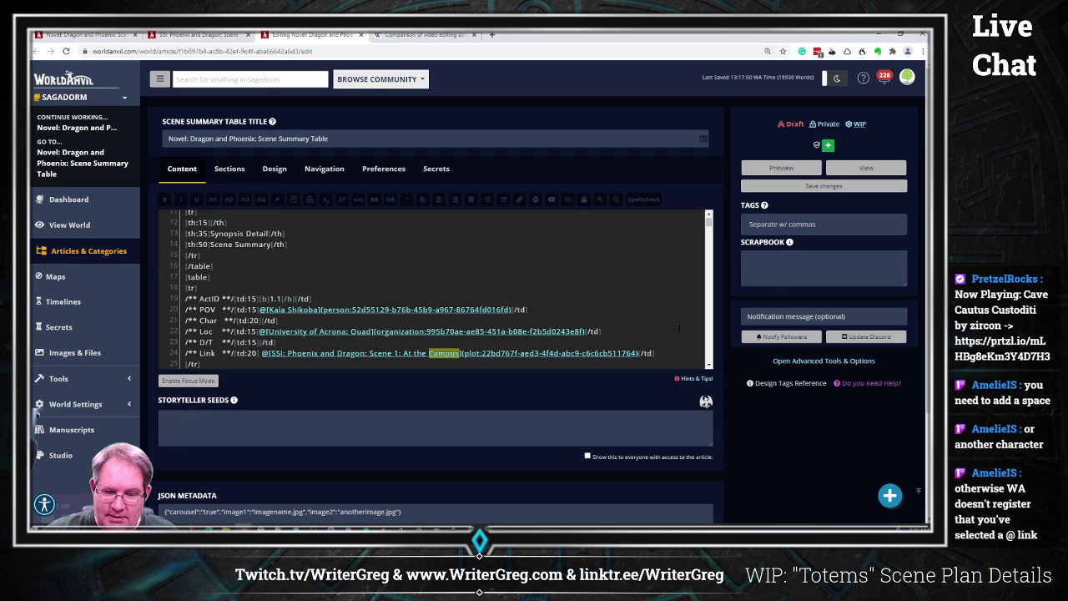
pyautogui.click(637, 353)
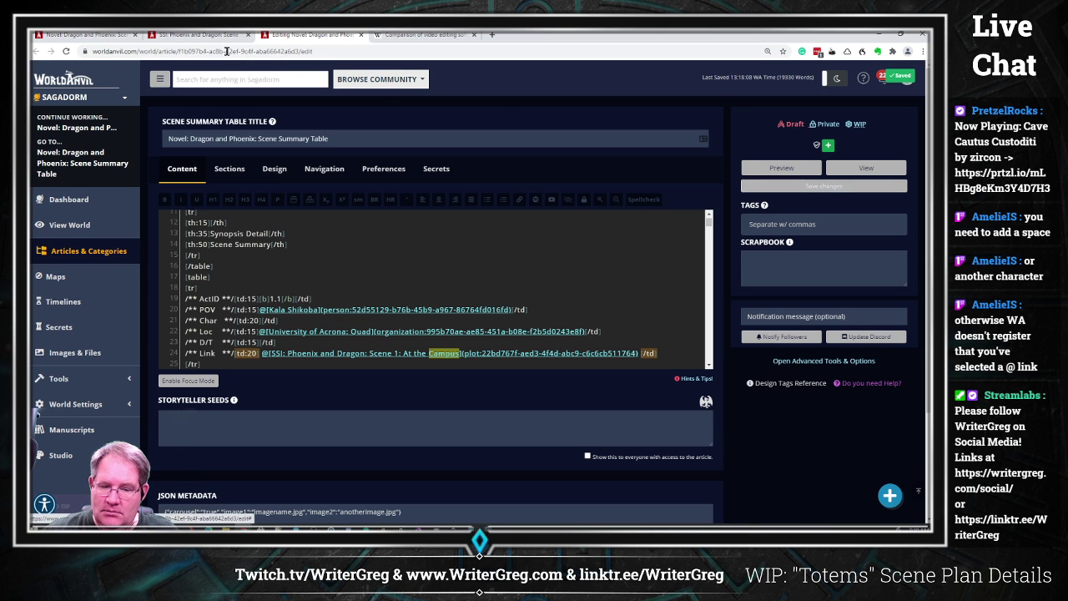
# Reload the published Scene Summary Table and check the SSI Link cell for scene 1.1.
pyautogui.click(200, 34)
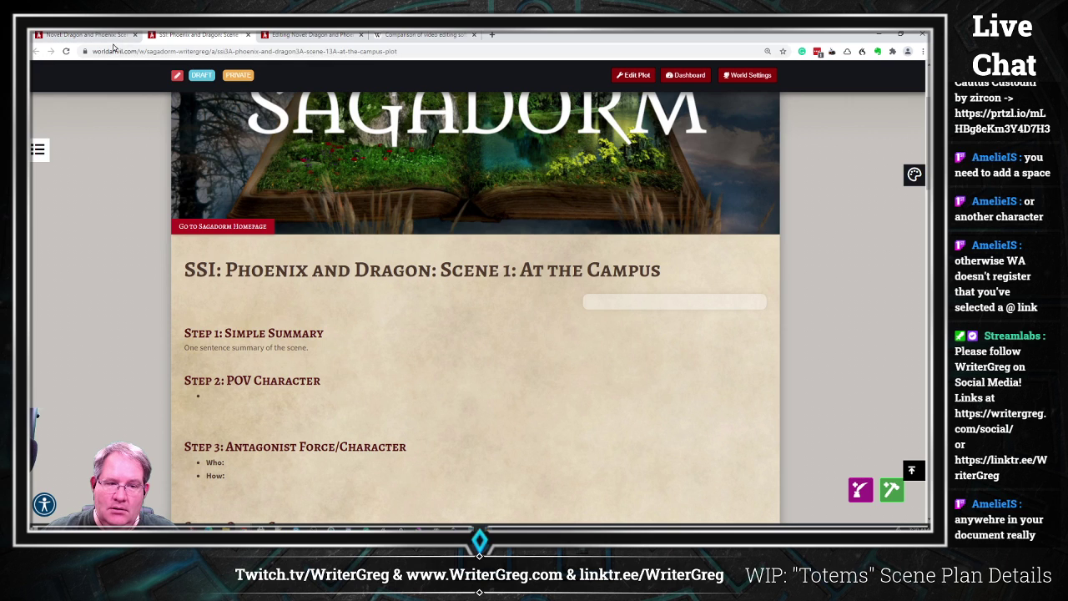
pyautogui.click(91, 36)
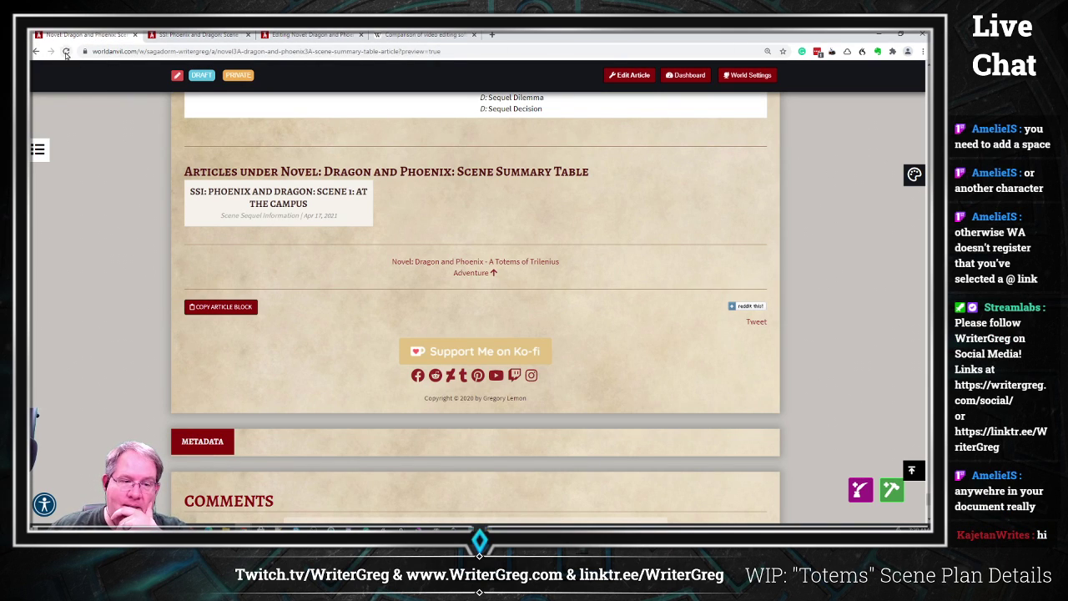
pyautogui.click(72, 52)
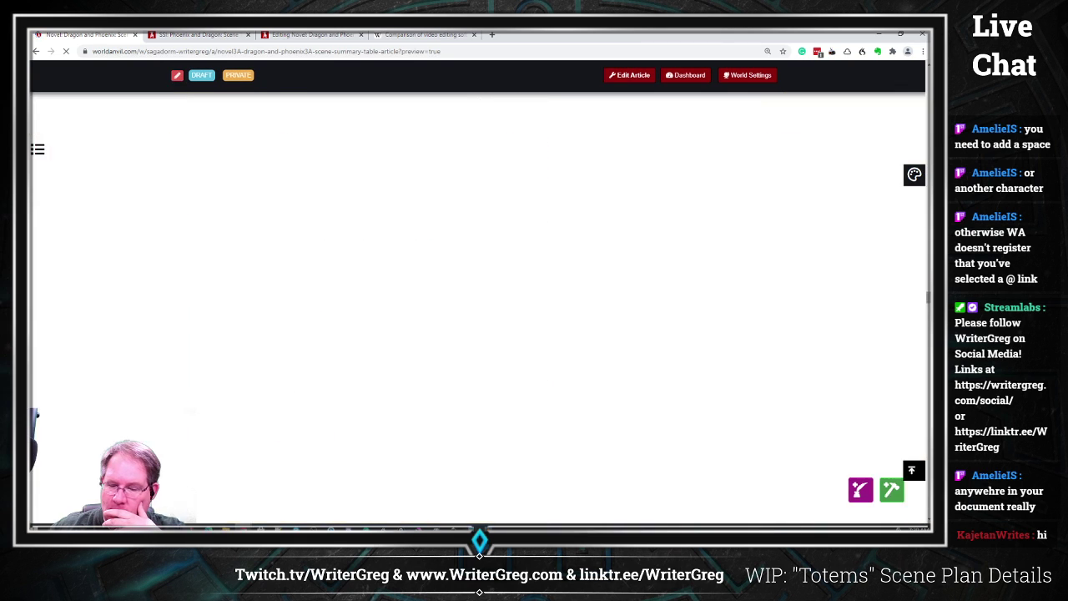
pyautogui.scroll(10, 736, 389)
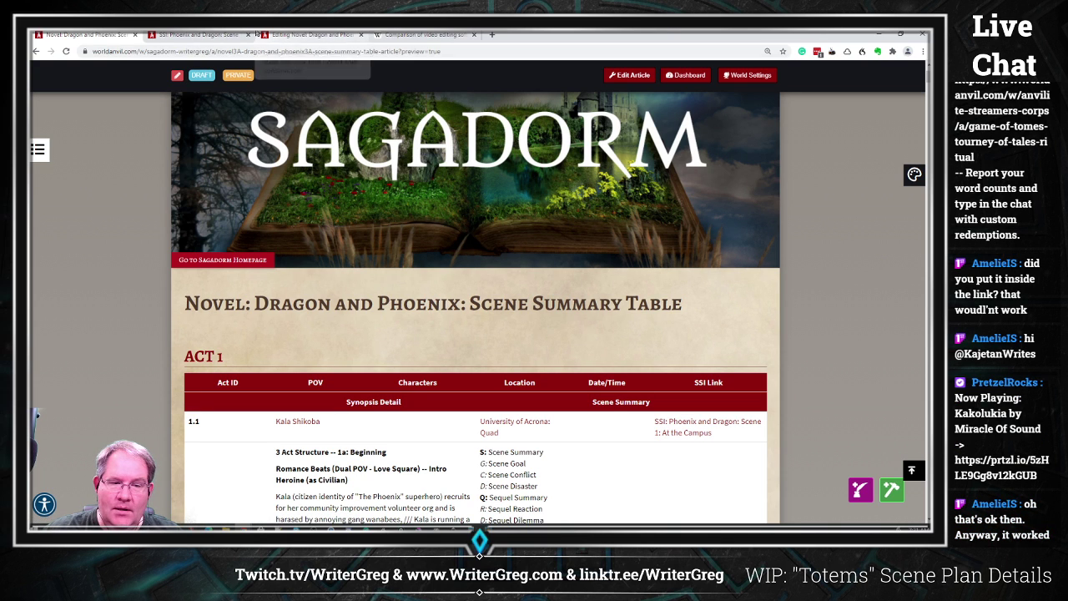
# Review the template's steps in the published article "SSI: Phoenix and Dragon: Scene 1: At the Campus".
pyautogui.click(202, 35)
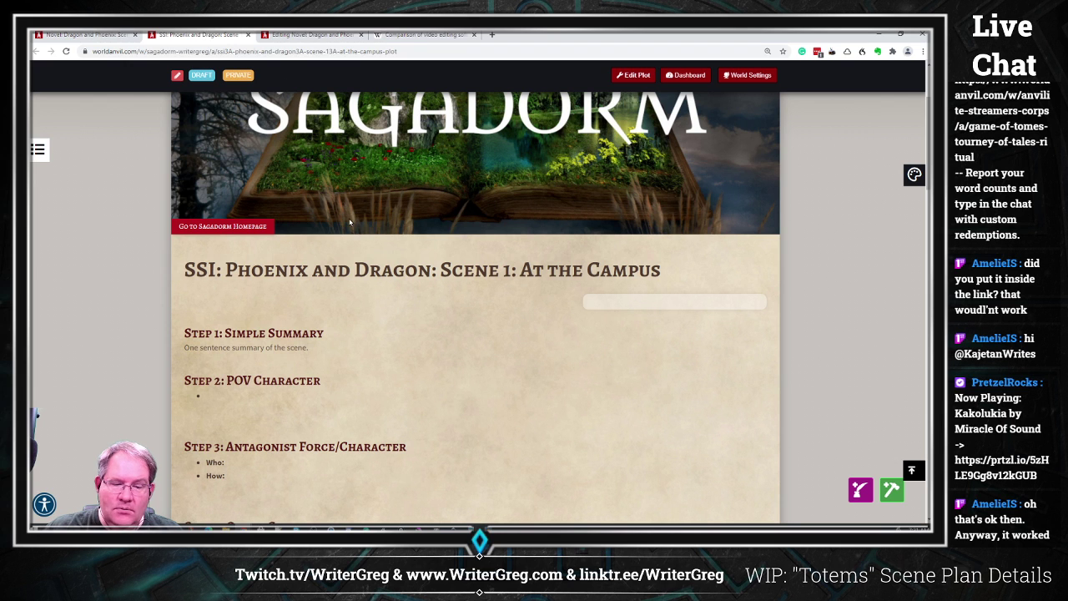
pyautogui.scroll(-10, 403, 395)
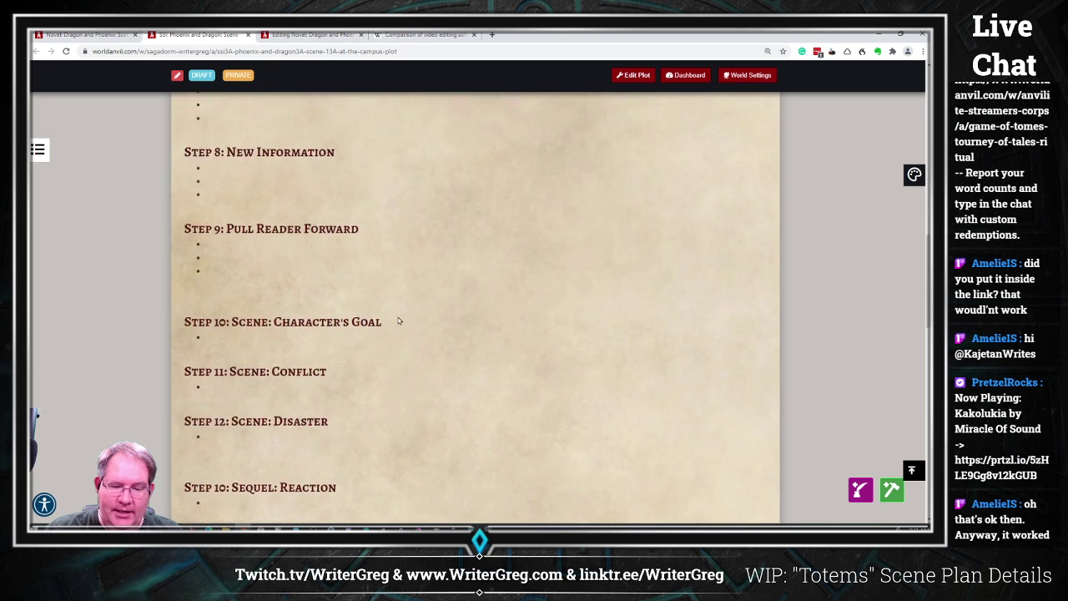
pyautogui.scroll(-4, 397, 326)
pyautogui.scroll(15, 398, 328)
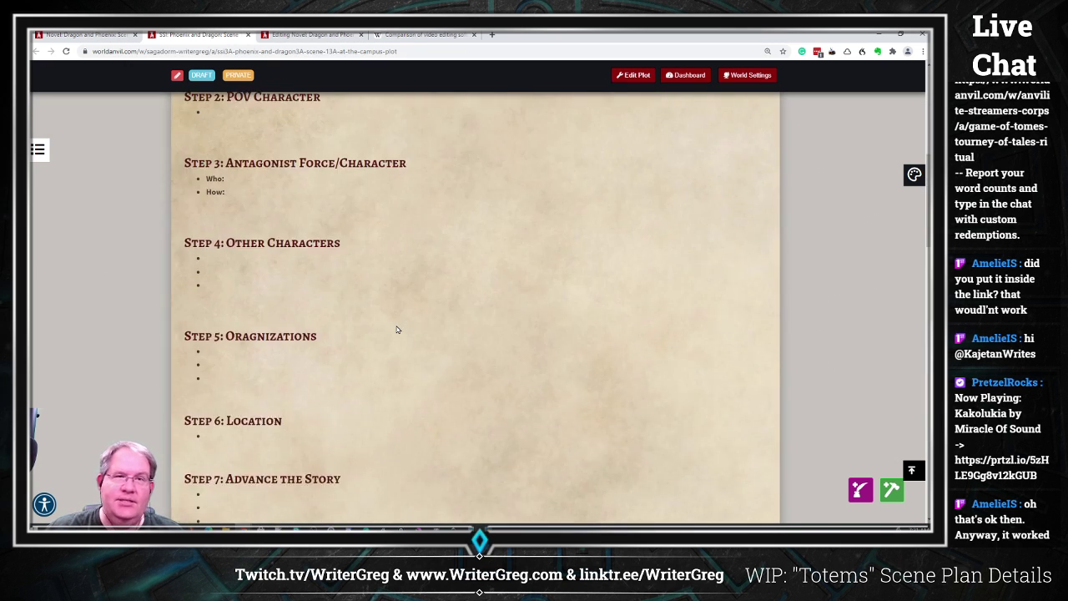
pyautogui.scroll(1, 397, 329)
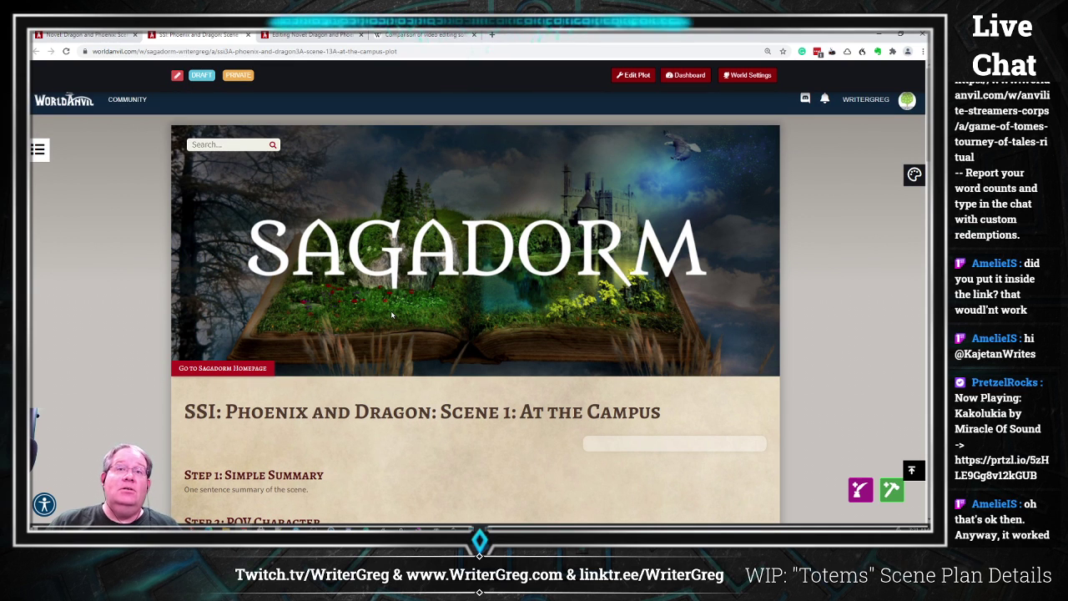